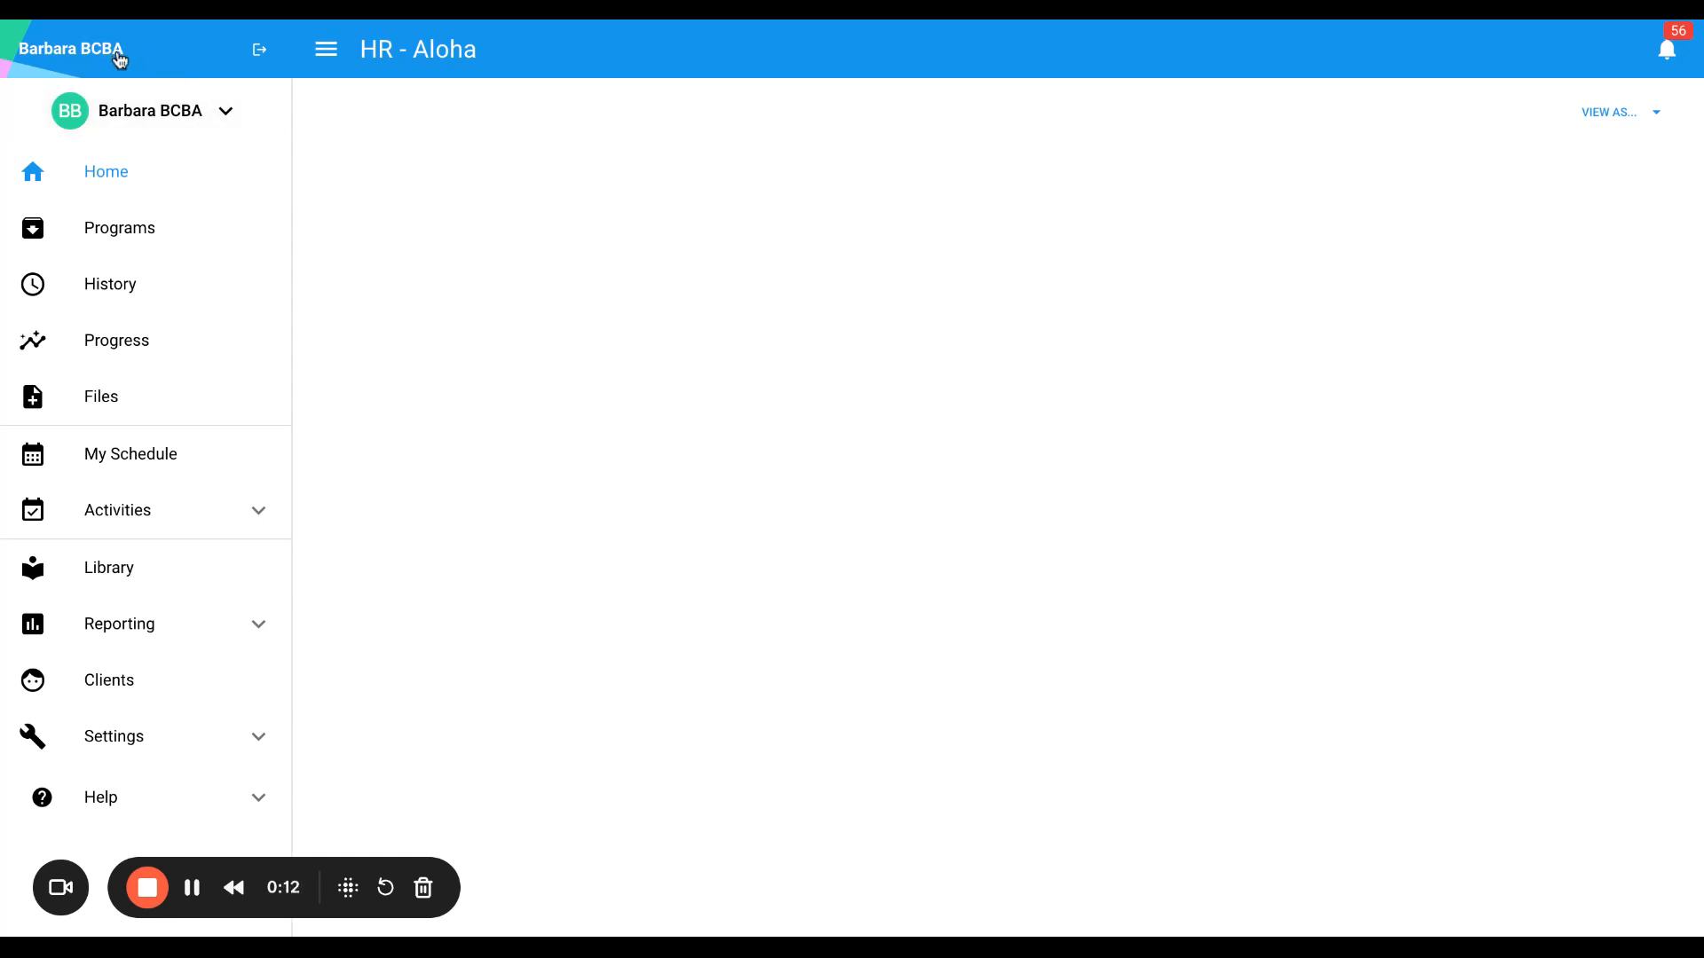
Open the User Privileges page in the organization settings
click(144, 740)
scroll(145, 737, down, 3)
click(149, 733)
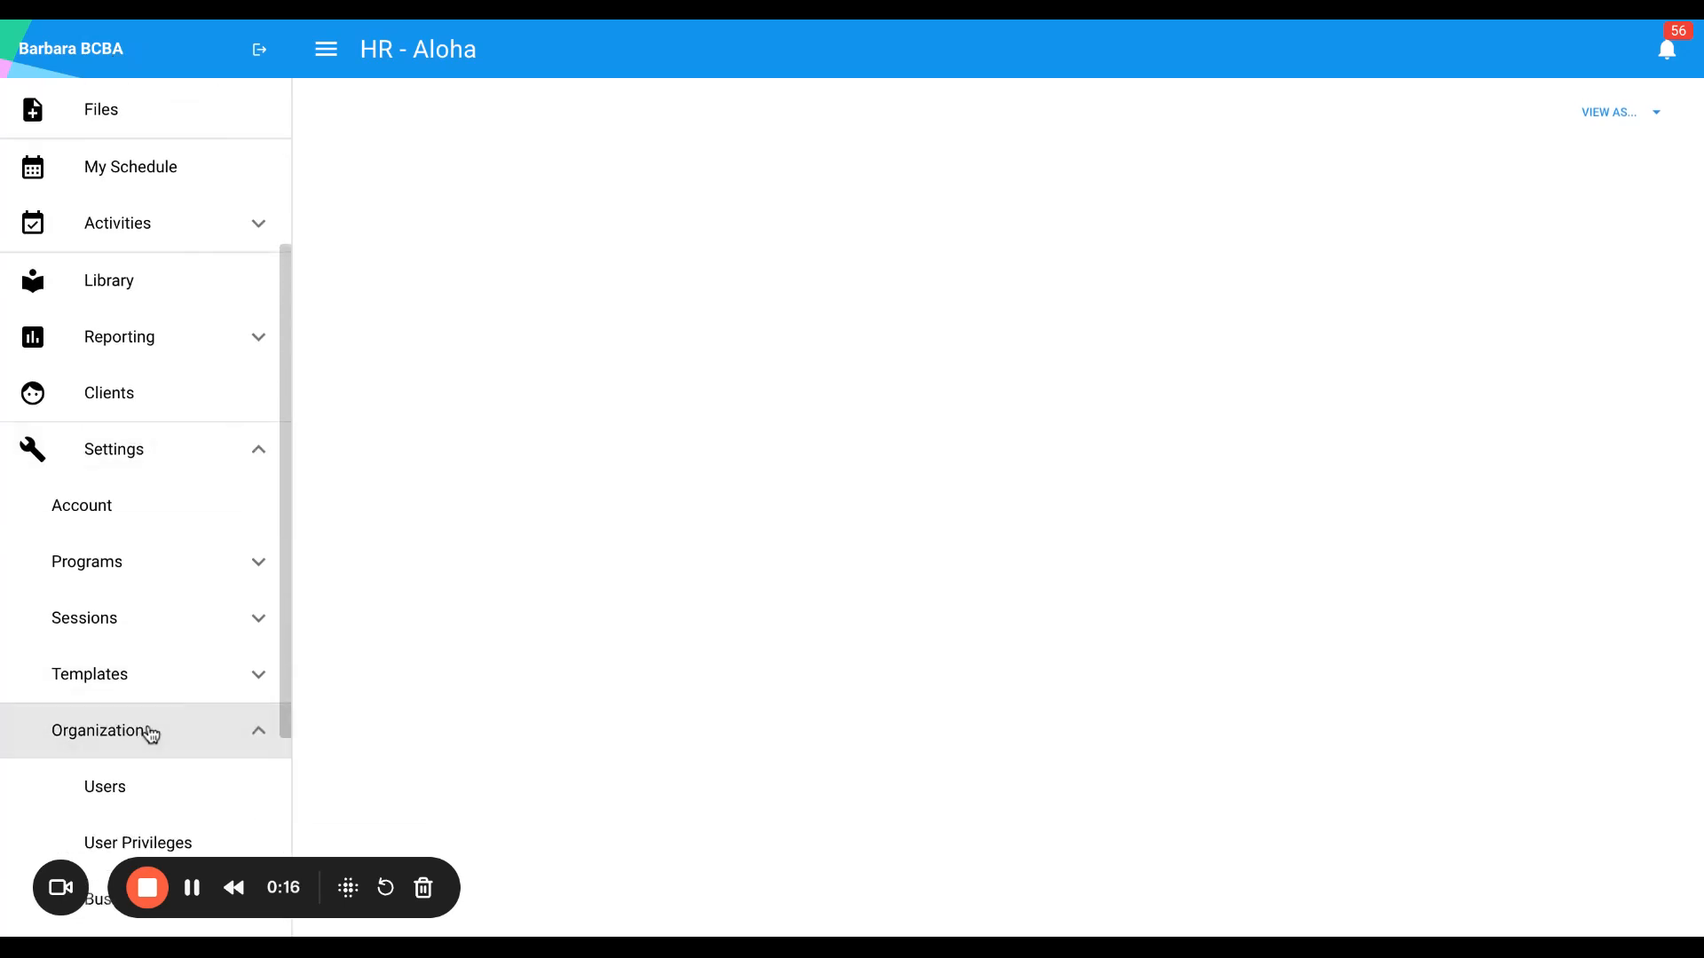
scroll(151, 733, down, 3)
click(165, 517)
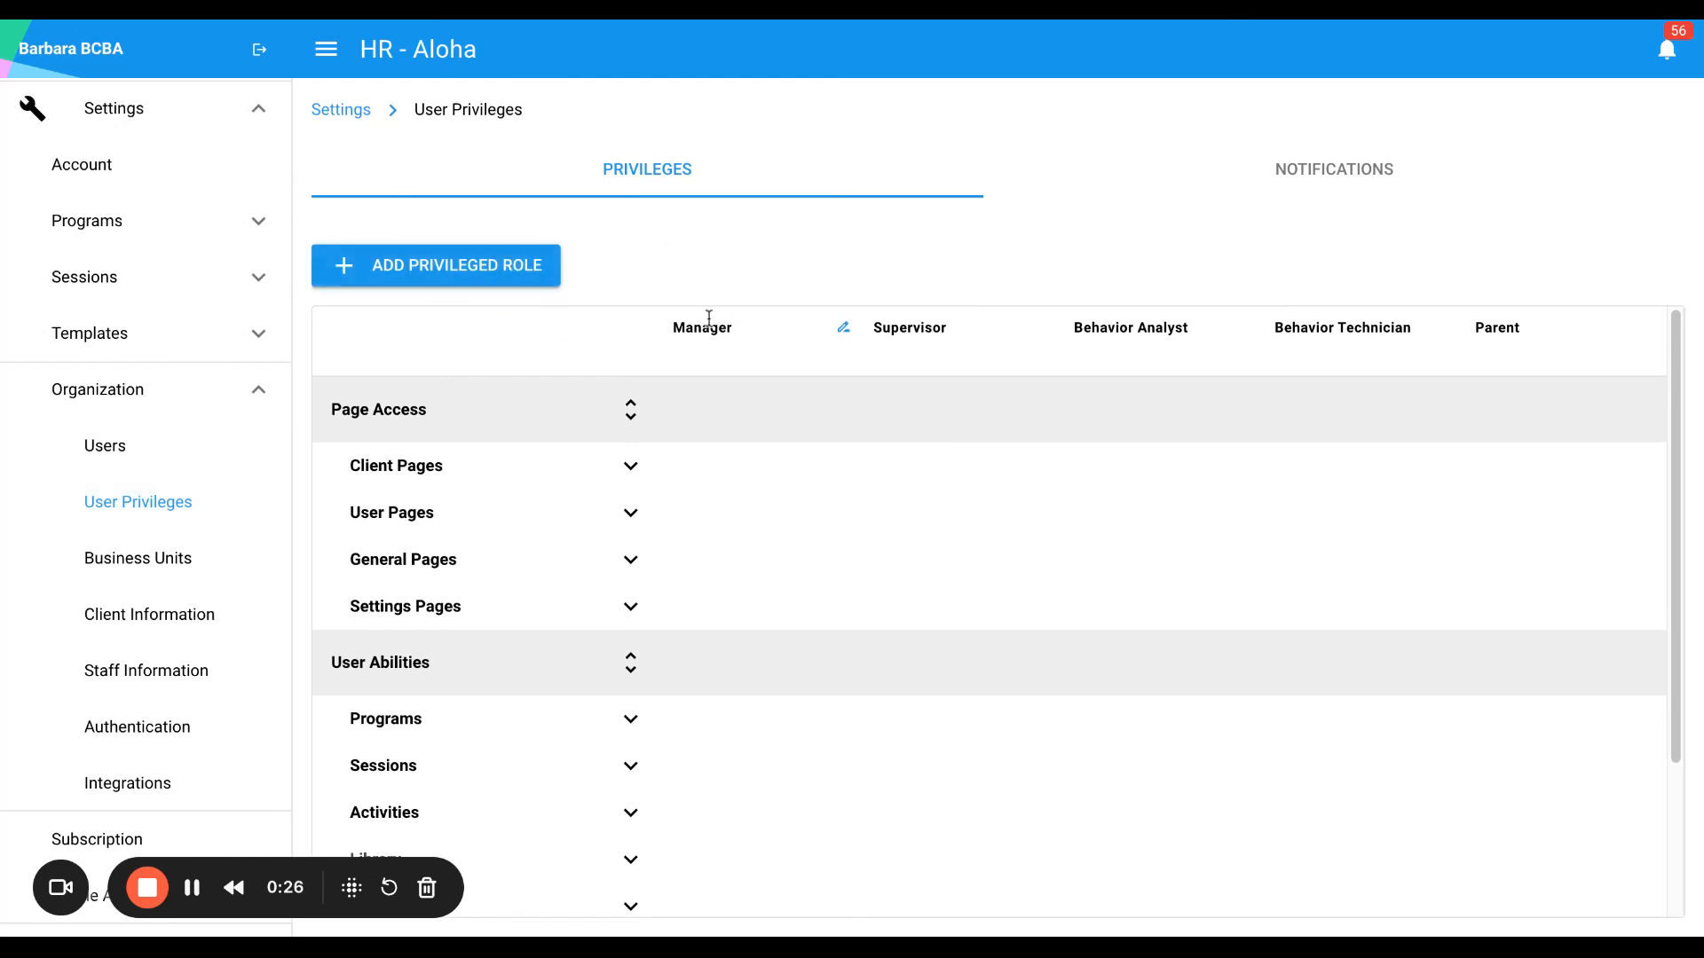
Rename the Manager role to "Manager 2"
mouse_move(708, 335)
mouse_move(1311, 325)
click(844, 333)
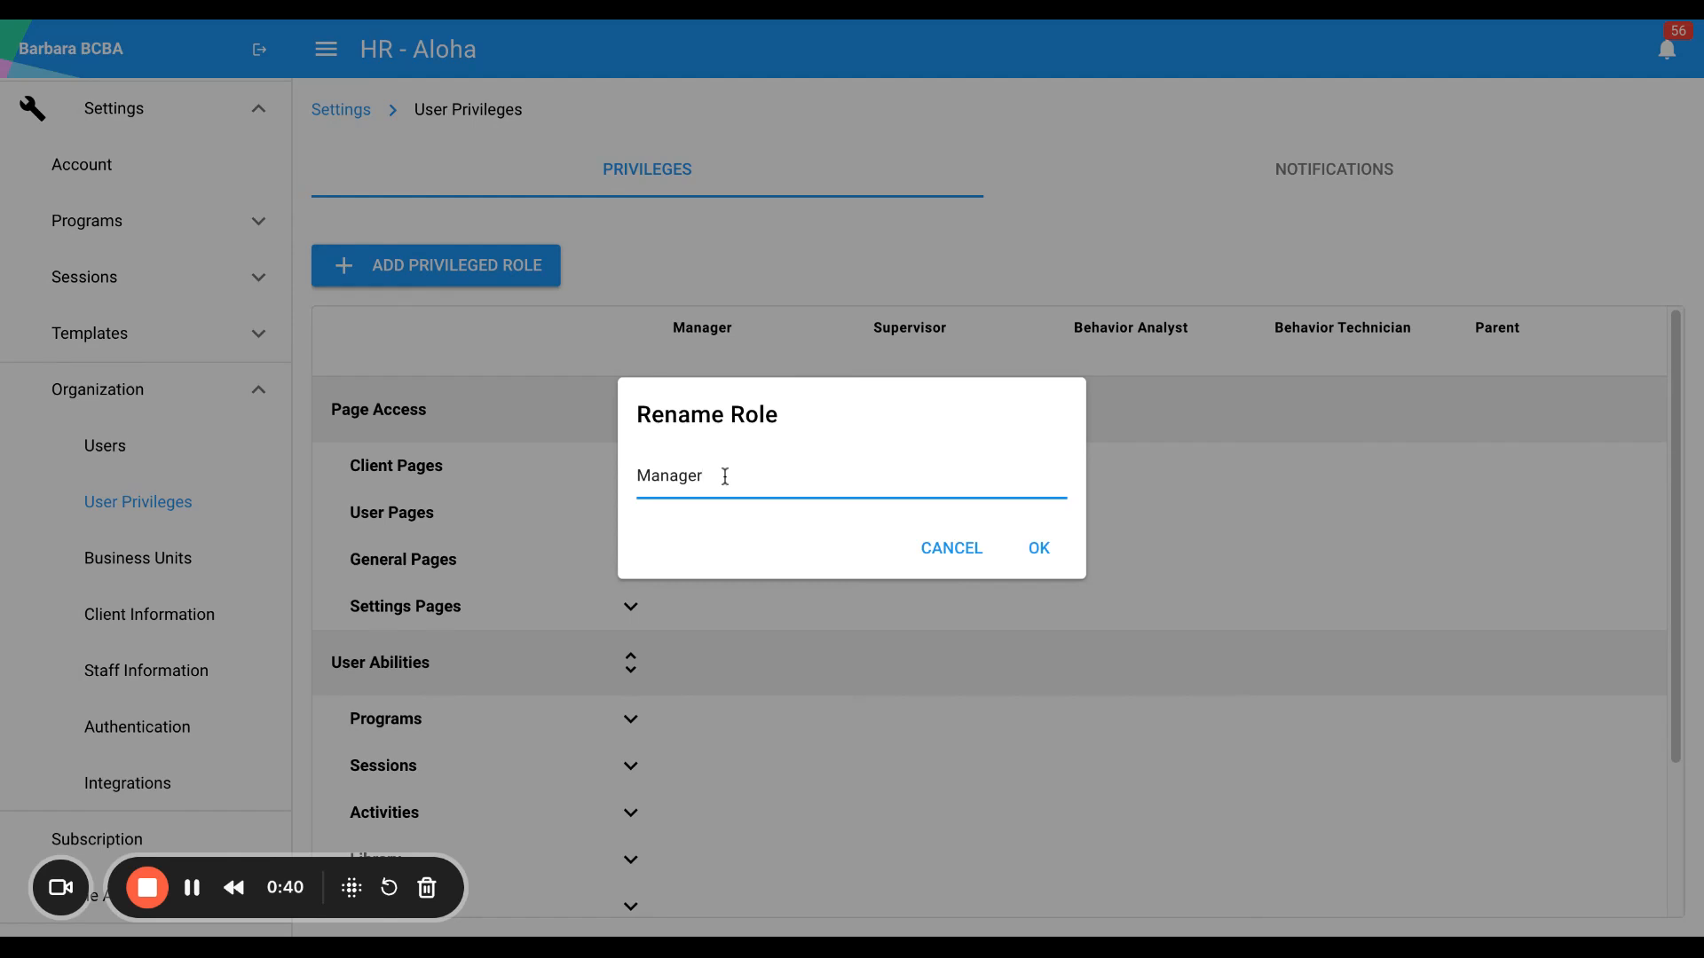
text(2)
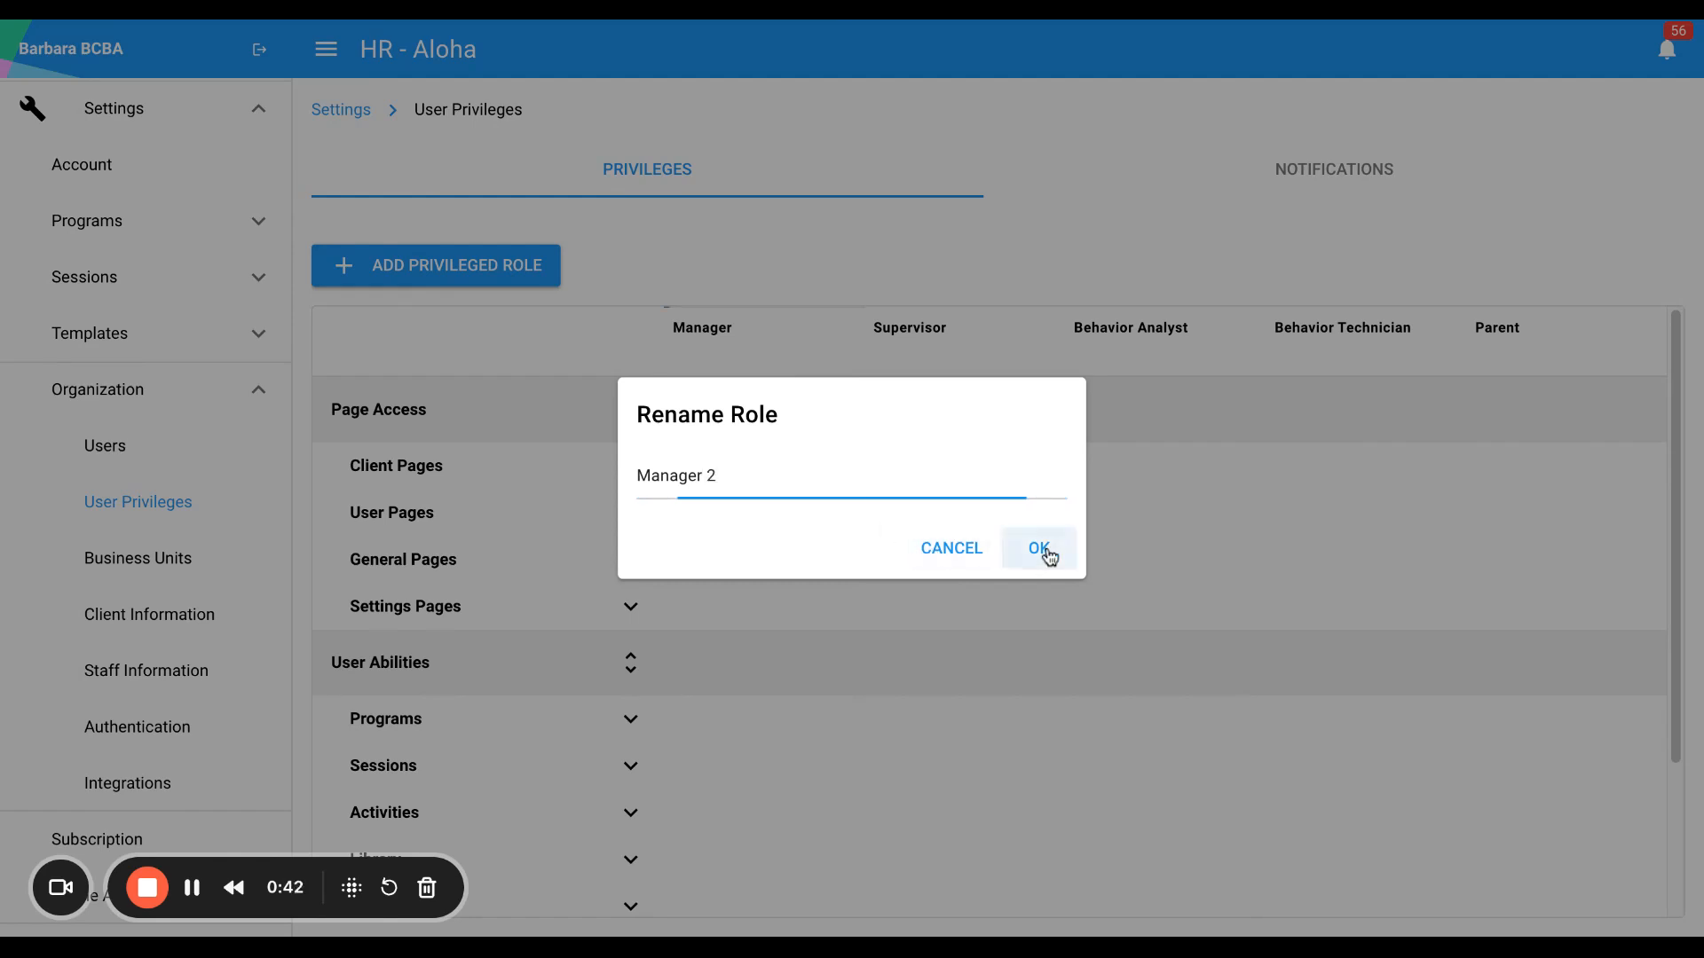
click(1041, 548)
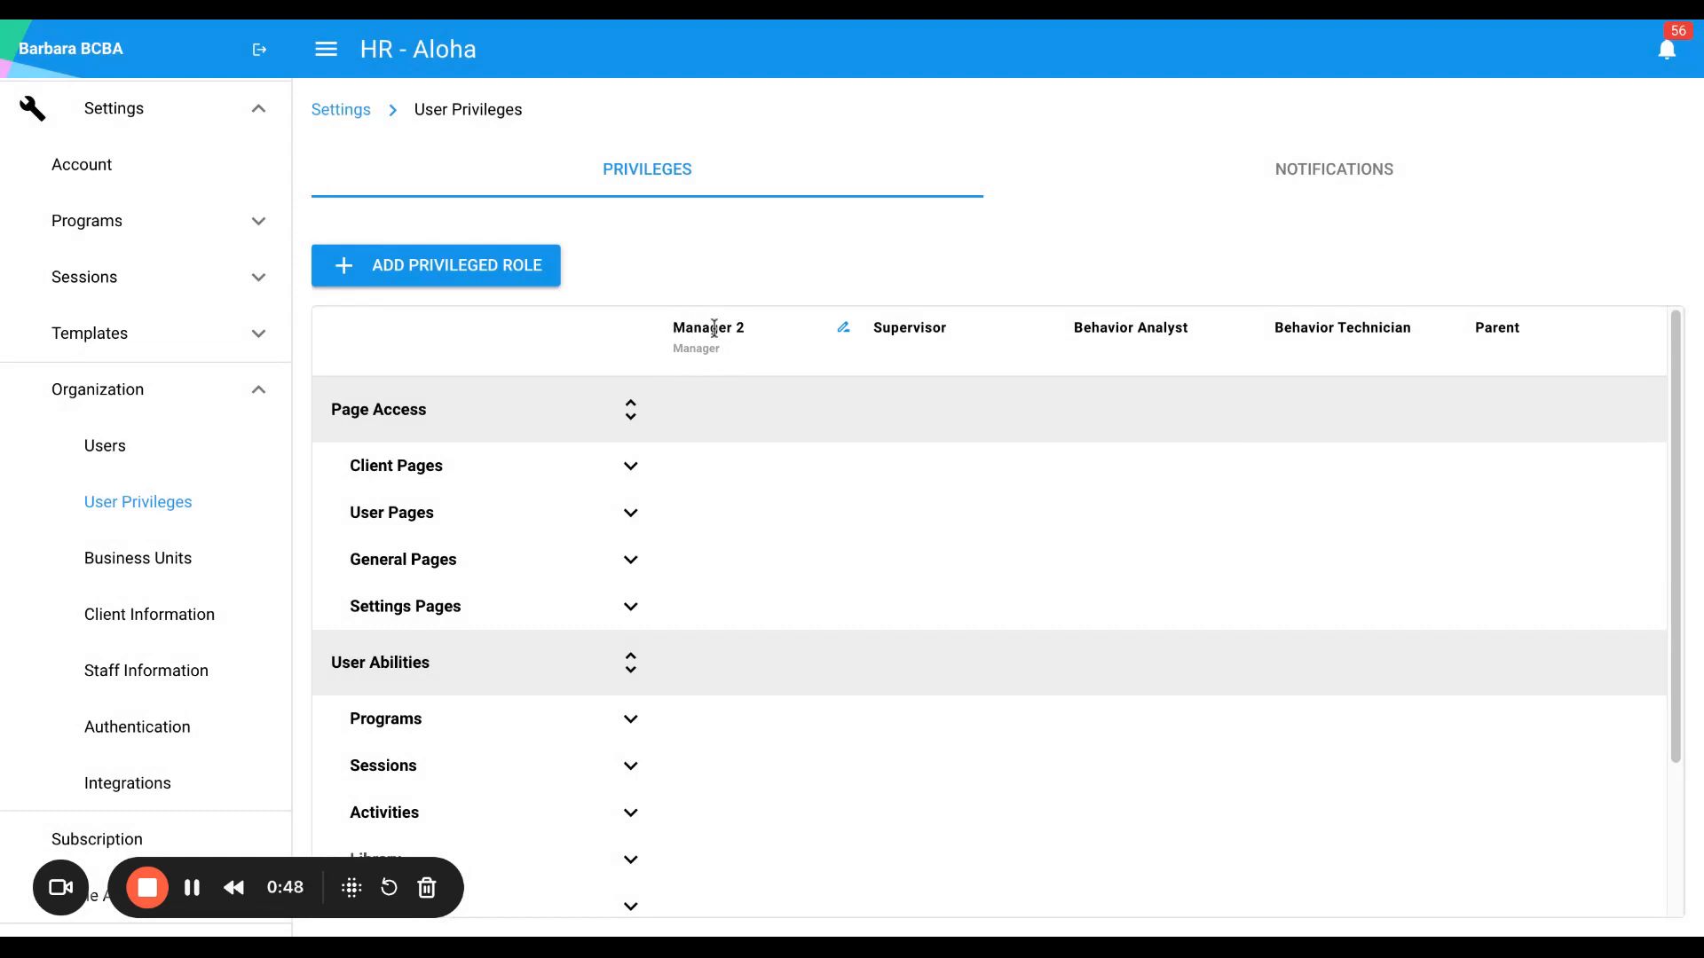
Add a privileged role labelled "Clinical Director" with Supervisor as its base role
click(510, 270)
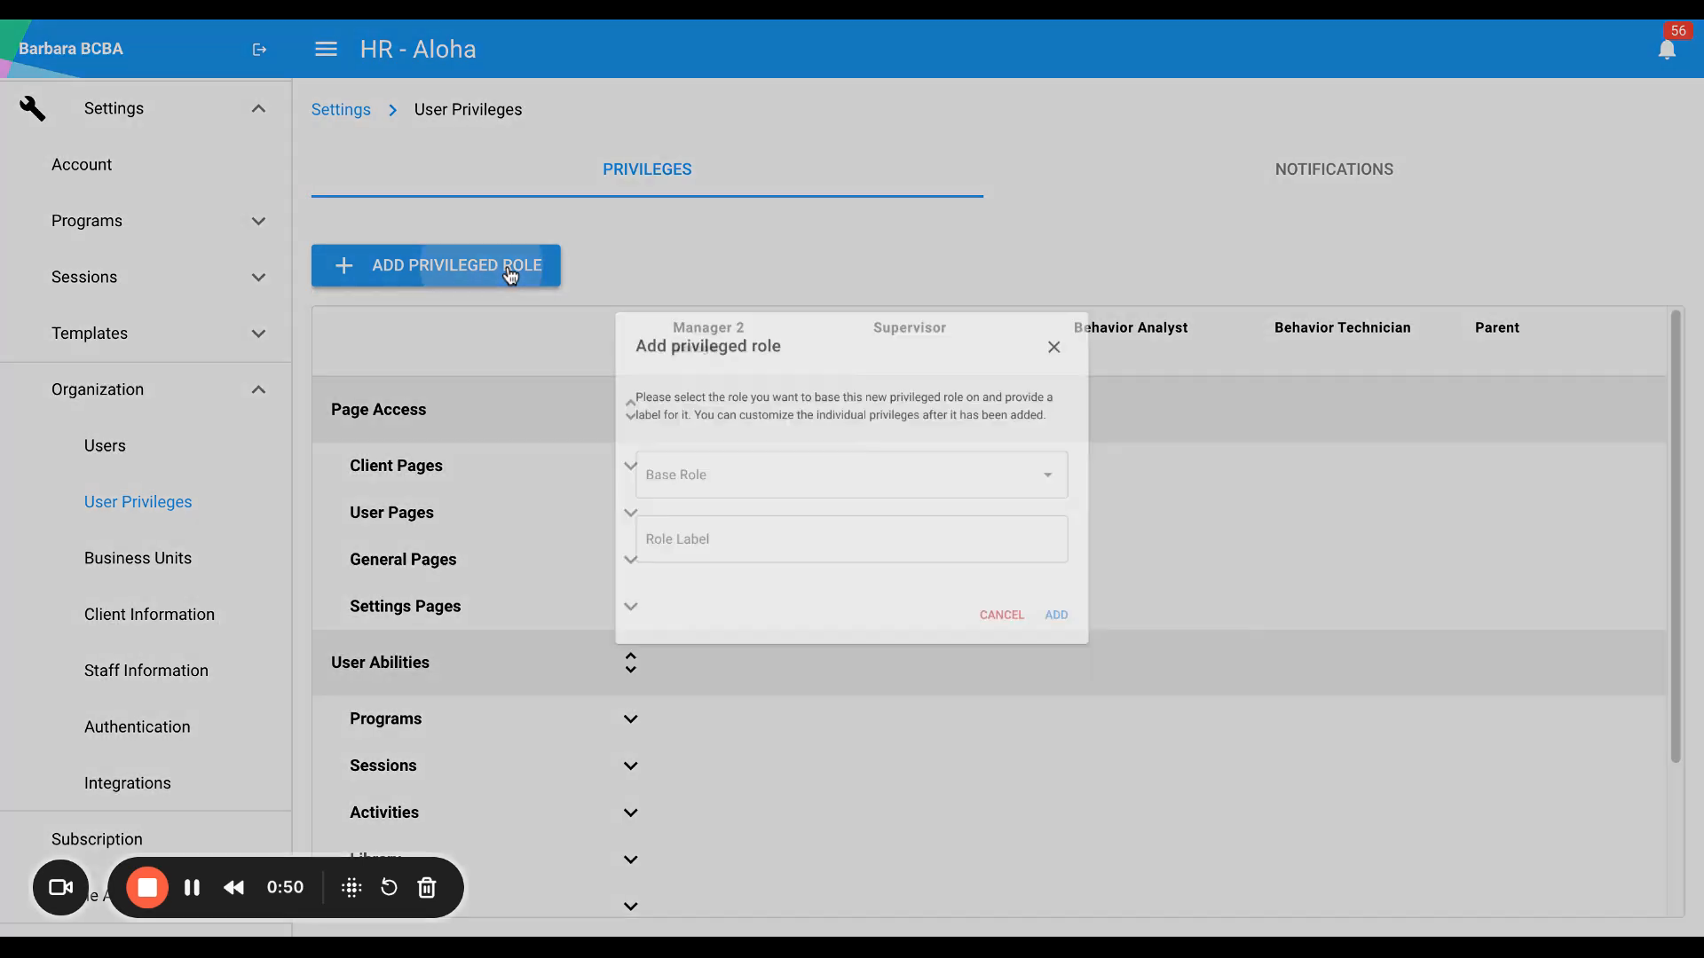
click(690, 476)
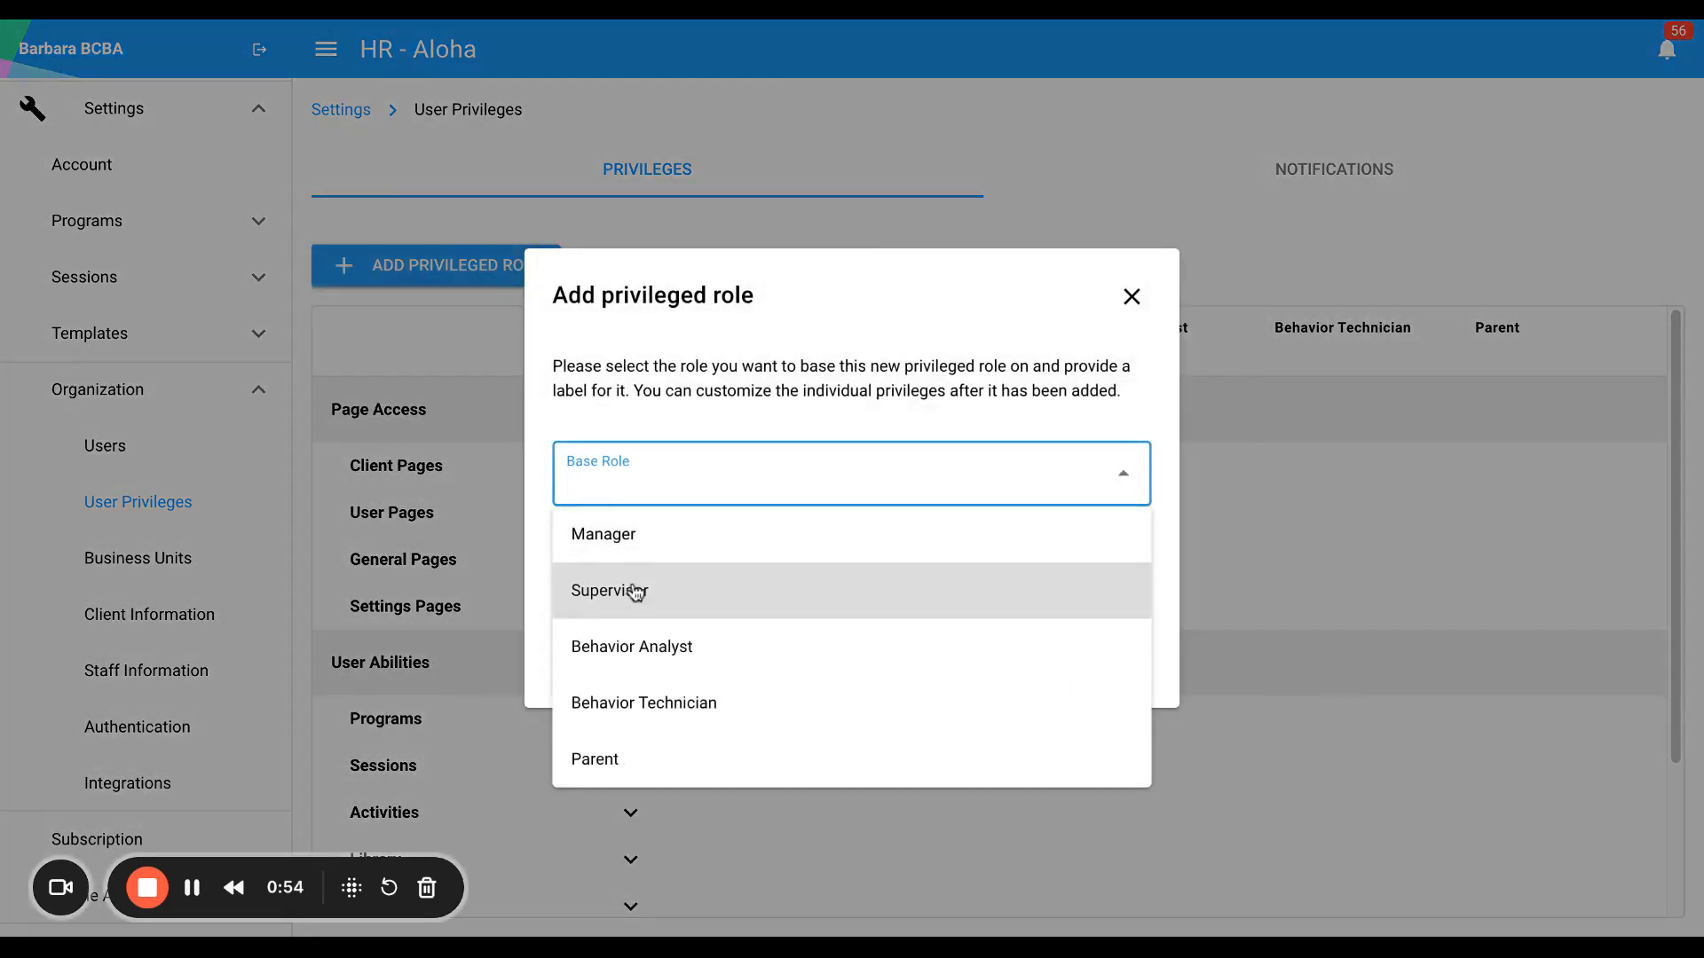
click(633, 597)
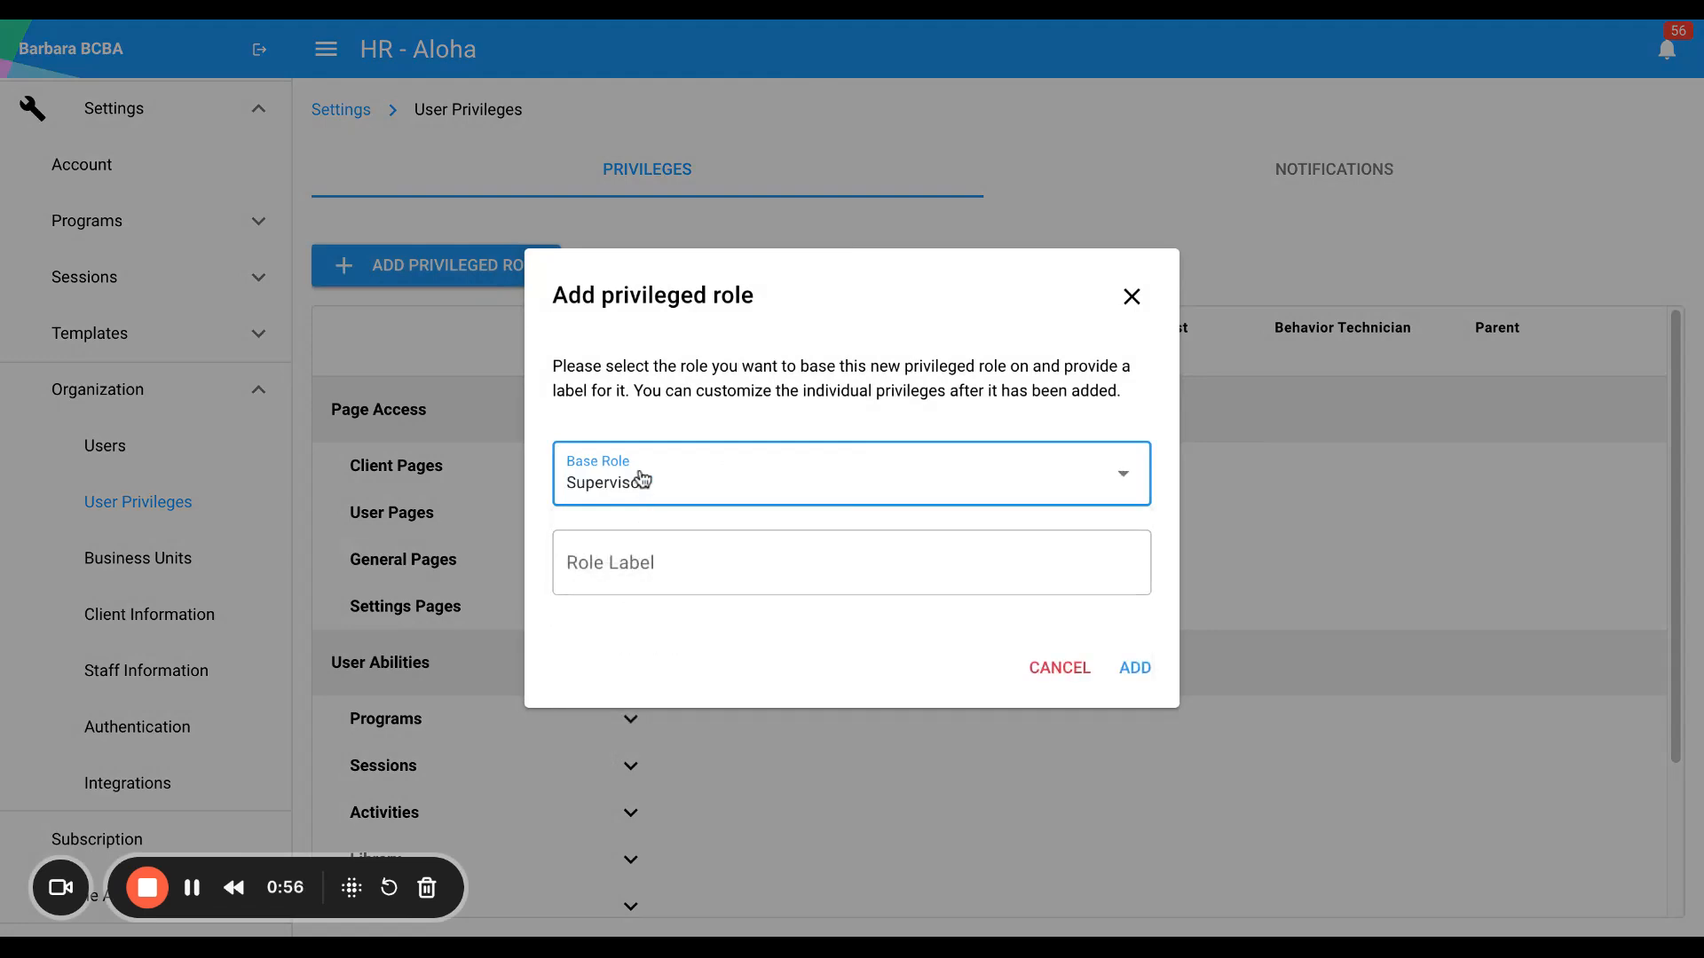
click(674, 573)
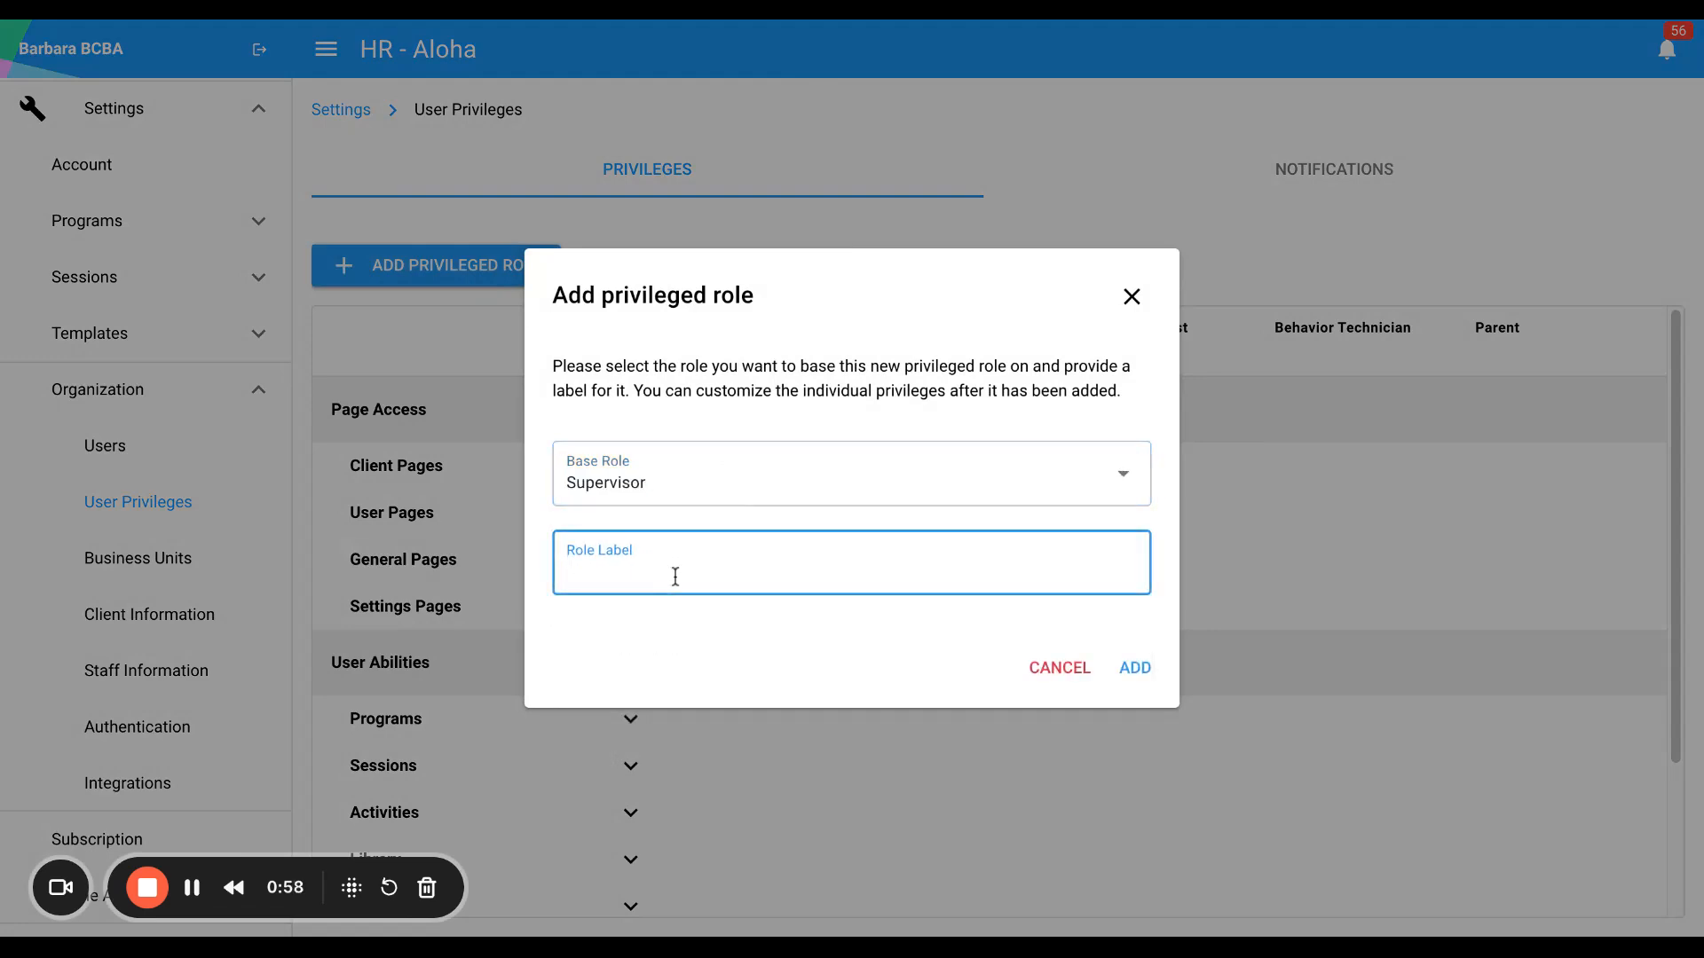
text(Clinical Director)
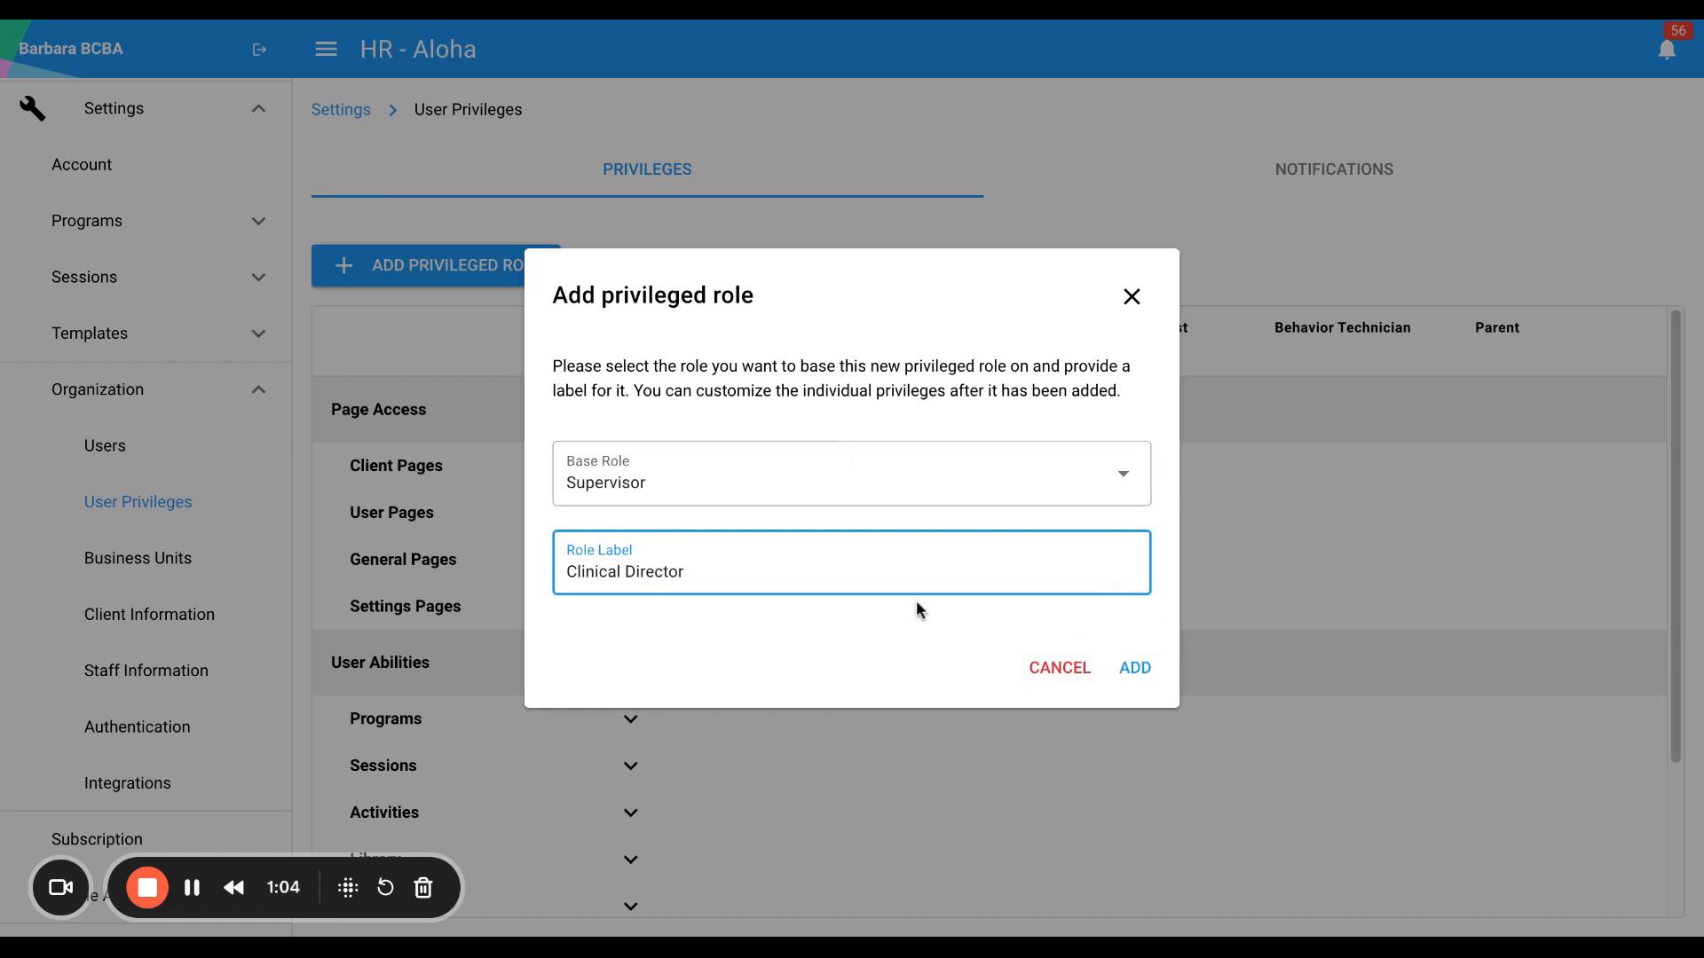
click(1135, 667)
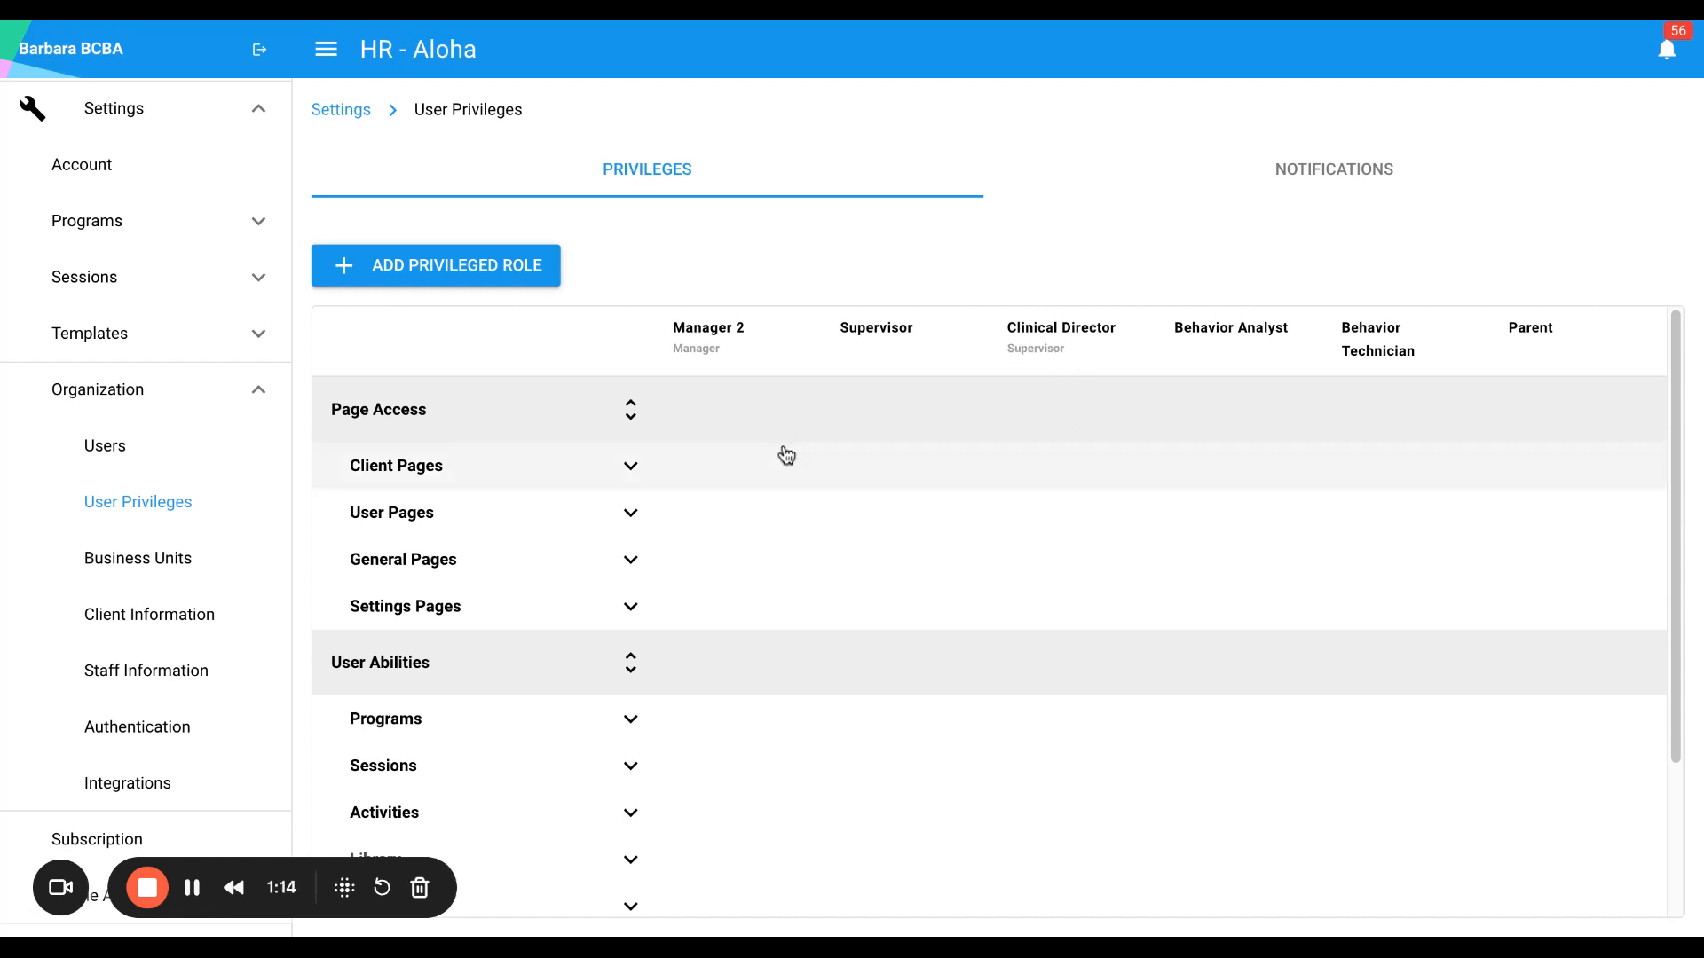
Expand all Page Access privileges, look through them for every role, and collapse the section again
scroll(754, 513, down, 2)
scroll(754, 515, up, 2)
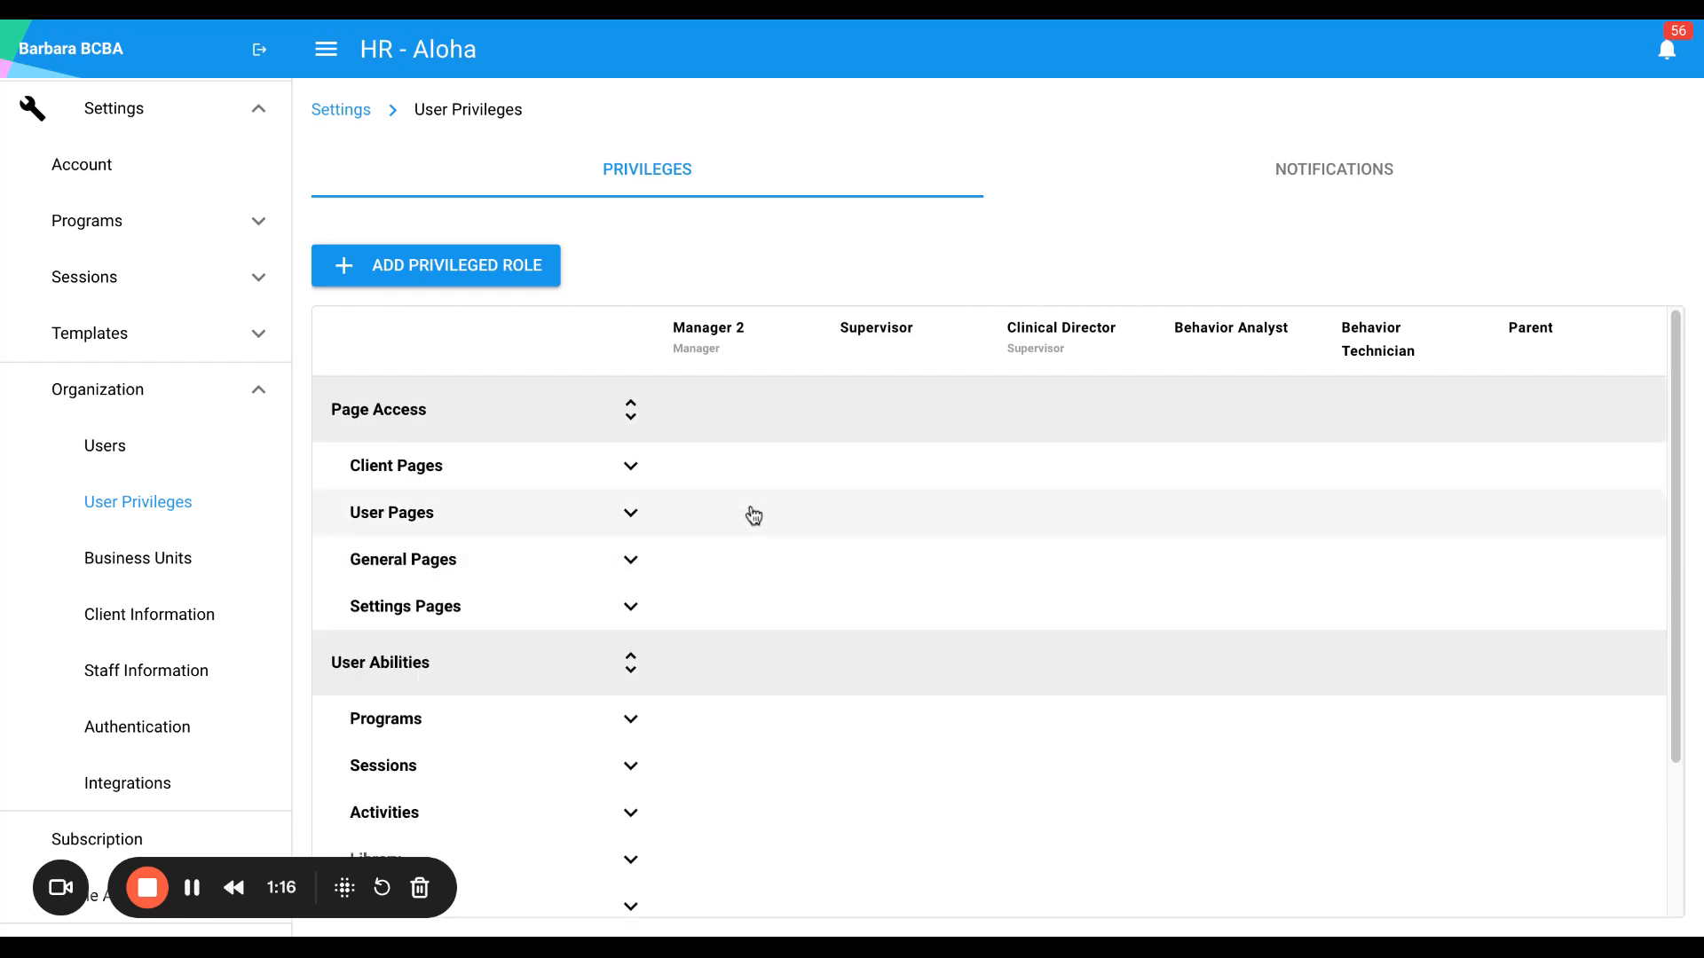
scroll(754, 512, down, 2)
scroll(754, 513, up, 2)
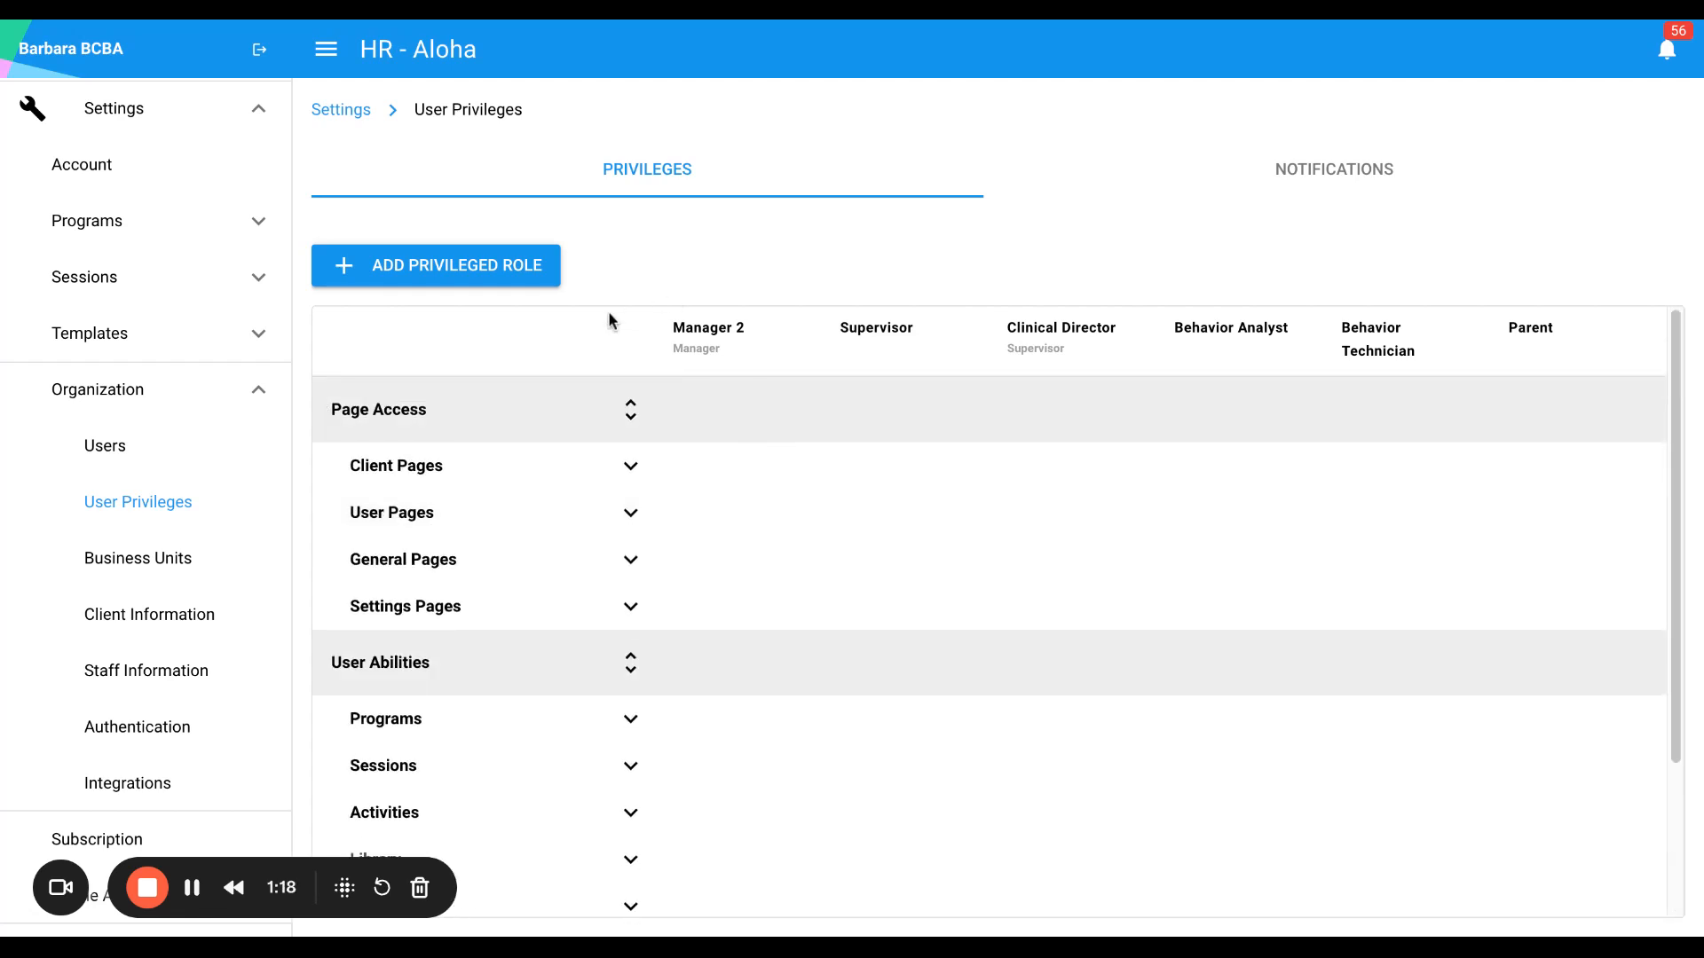
click(631, 415)
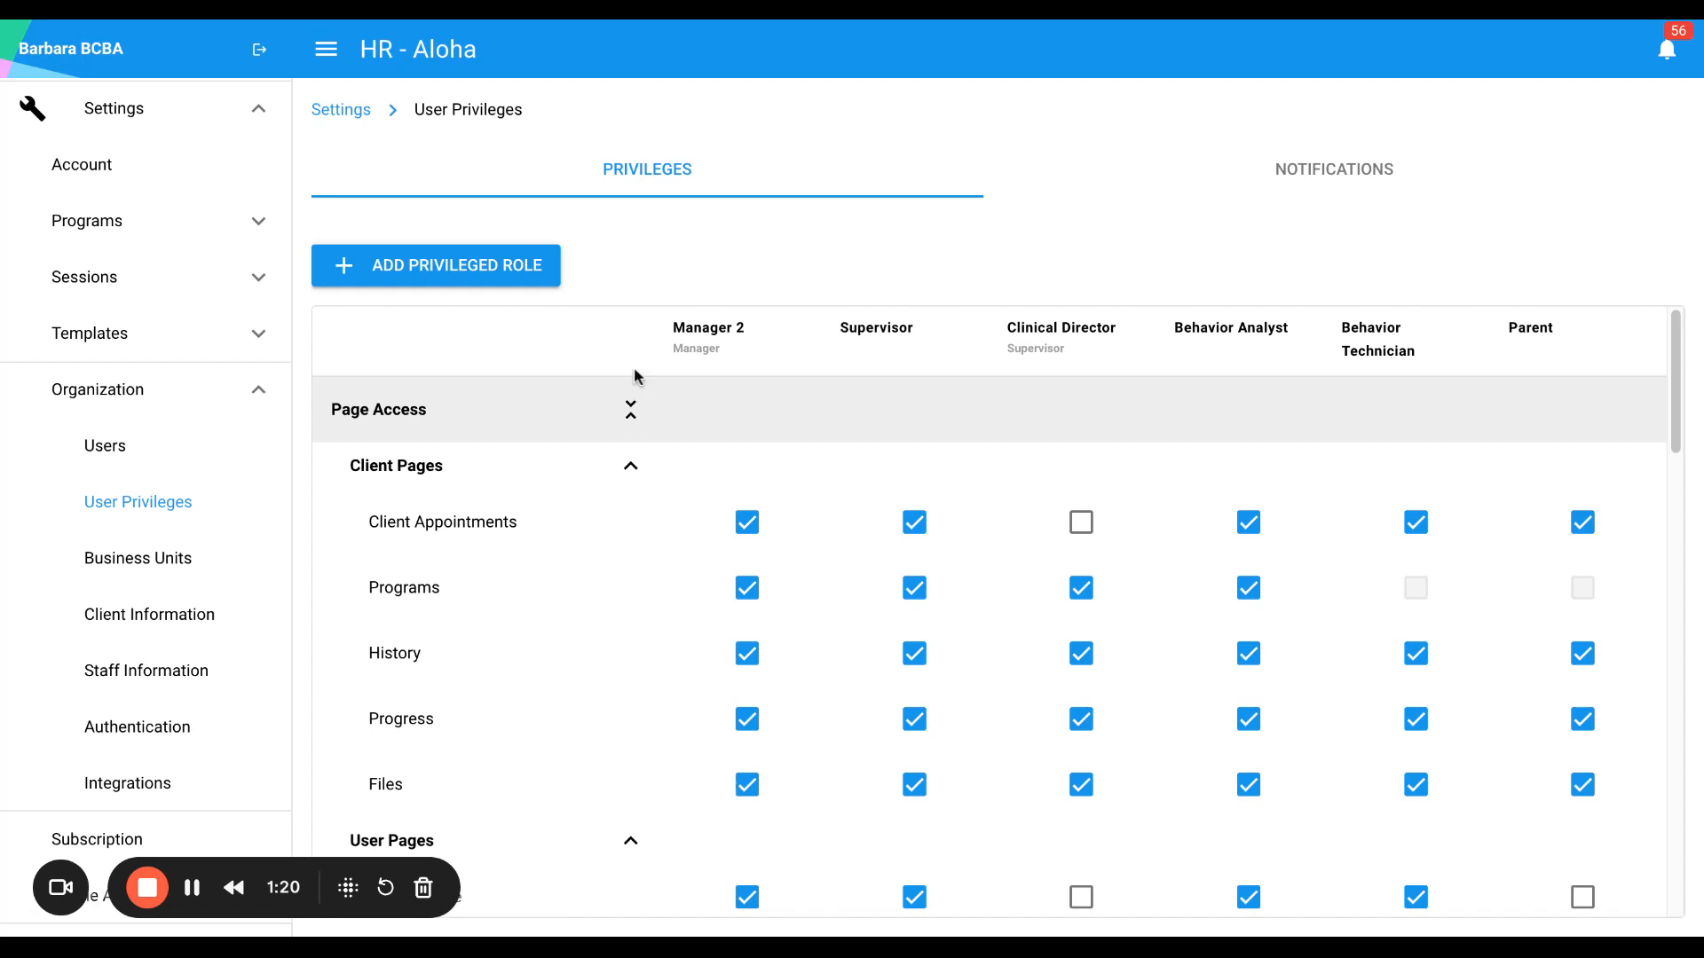
scroll(632, 510, down, 2)
scroll(633, 510, up, 2)
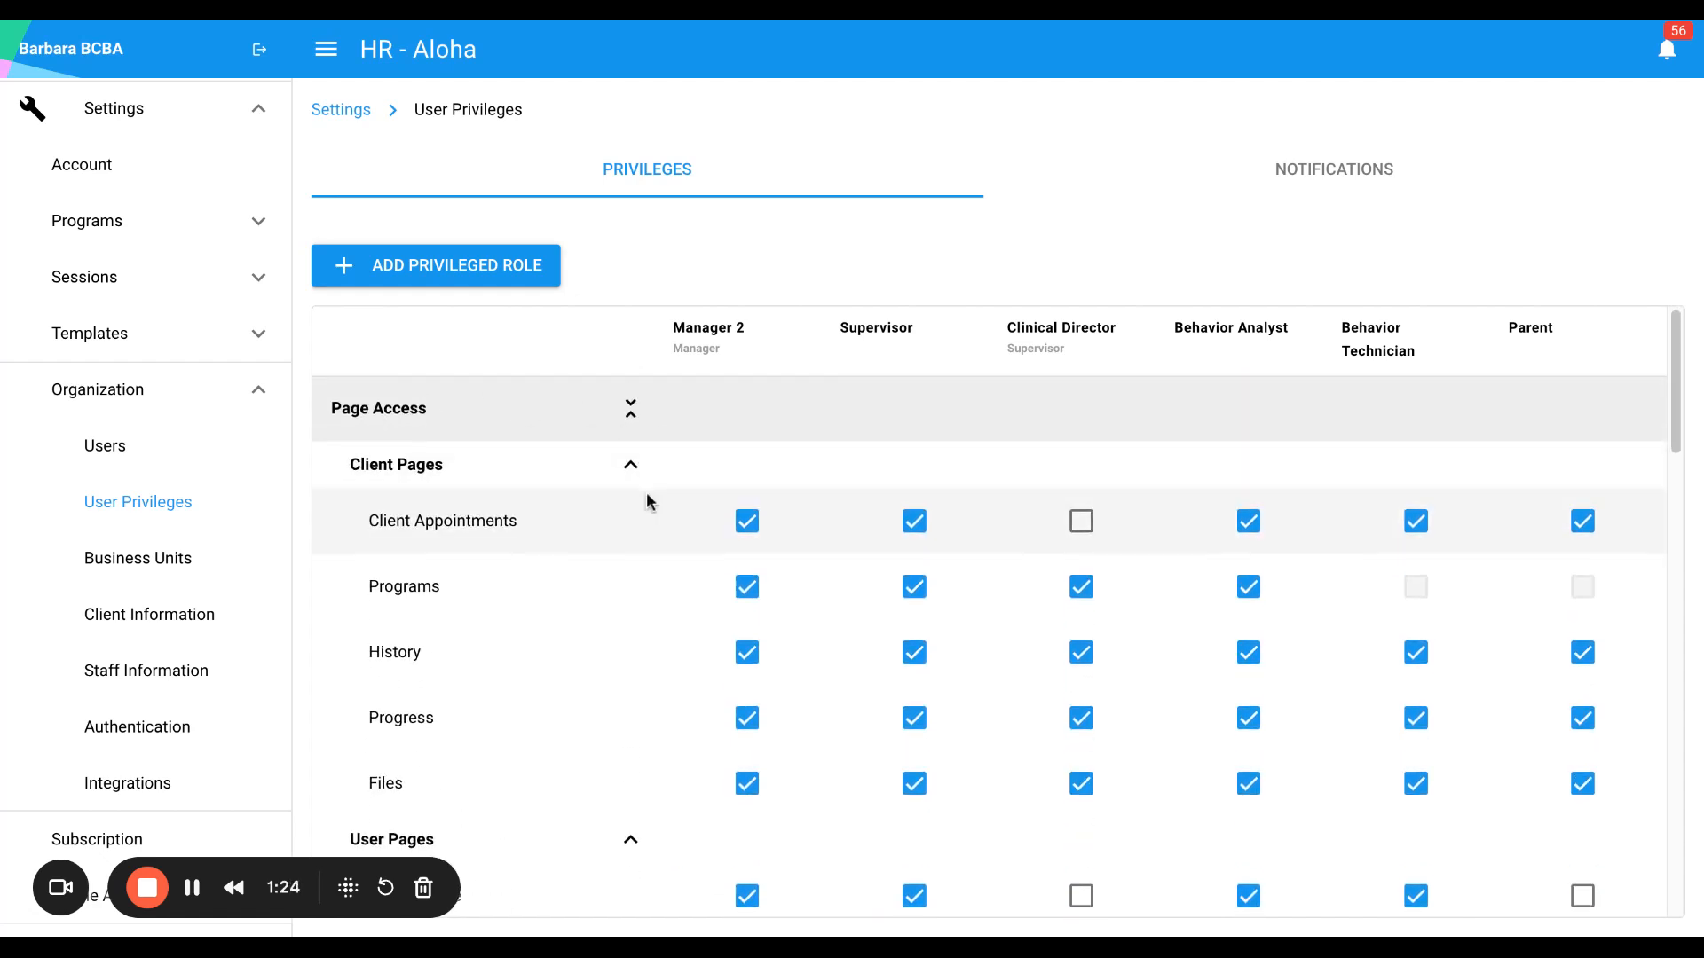
scroll(646, 491, down, 6)
scroll(645, 601, down, 5)
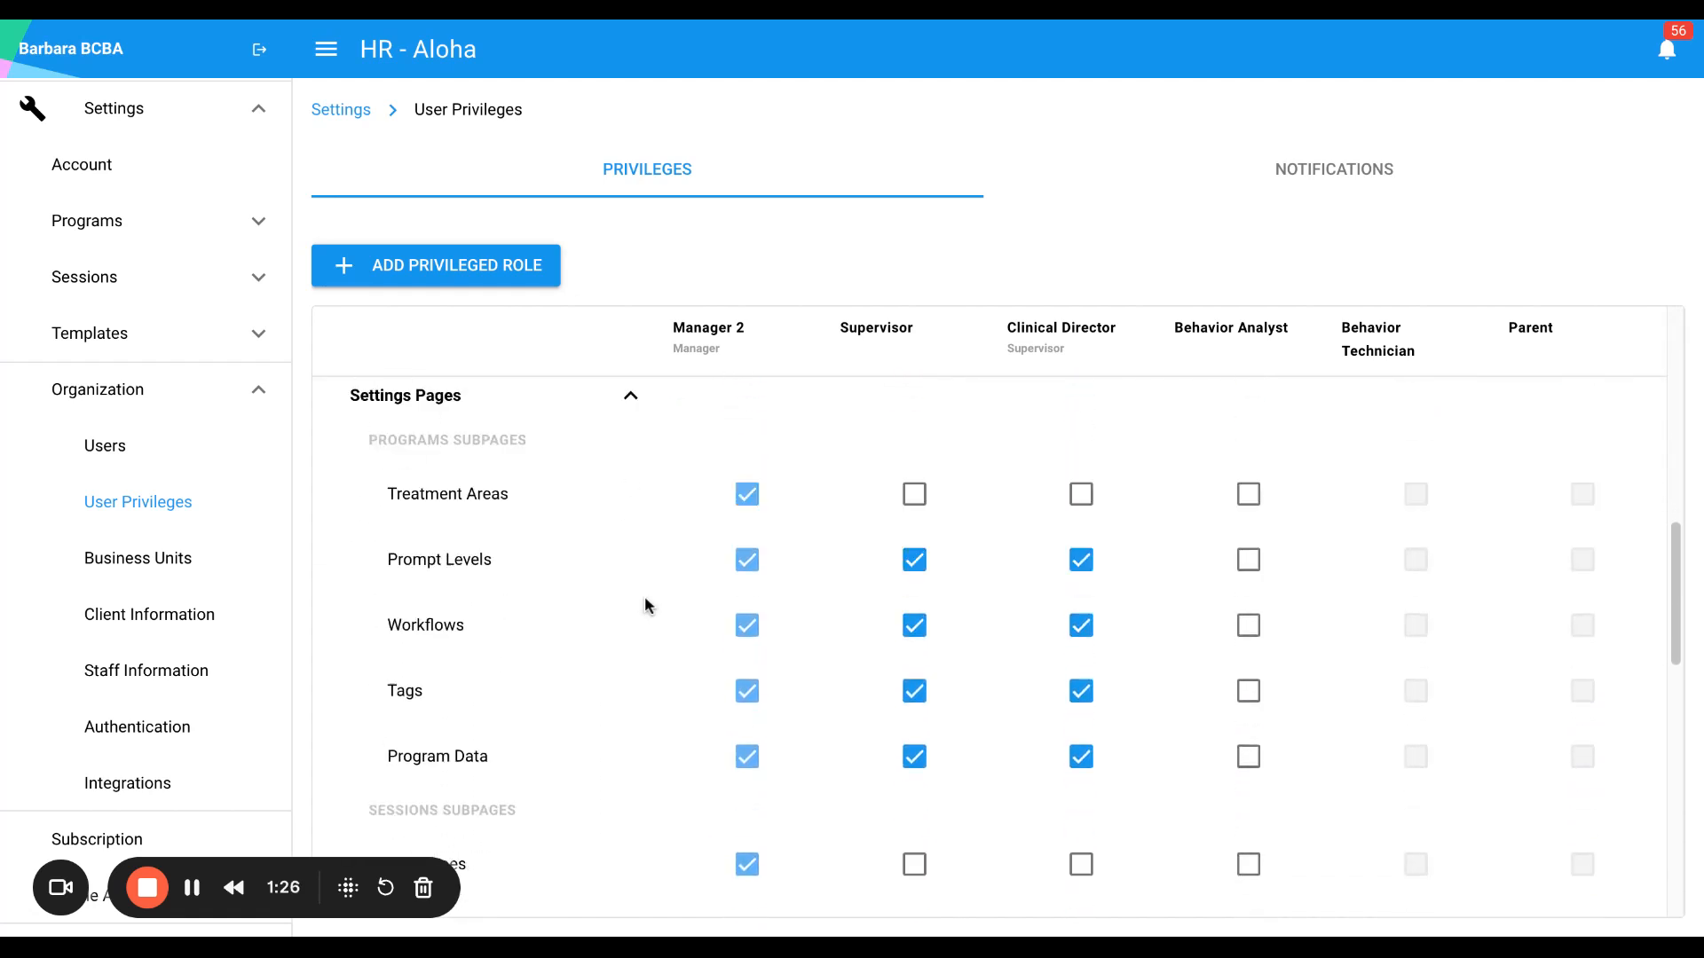
scroll(645, 602, up, 11)
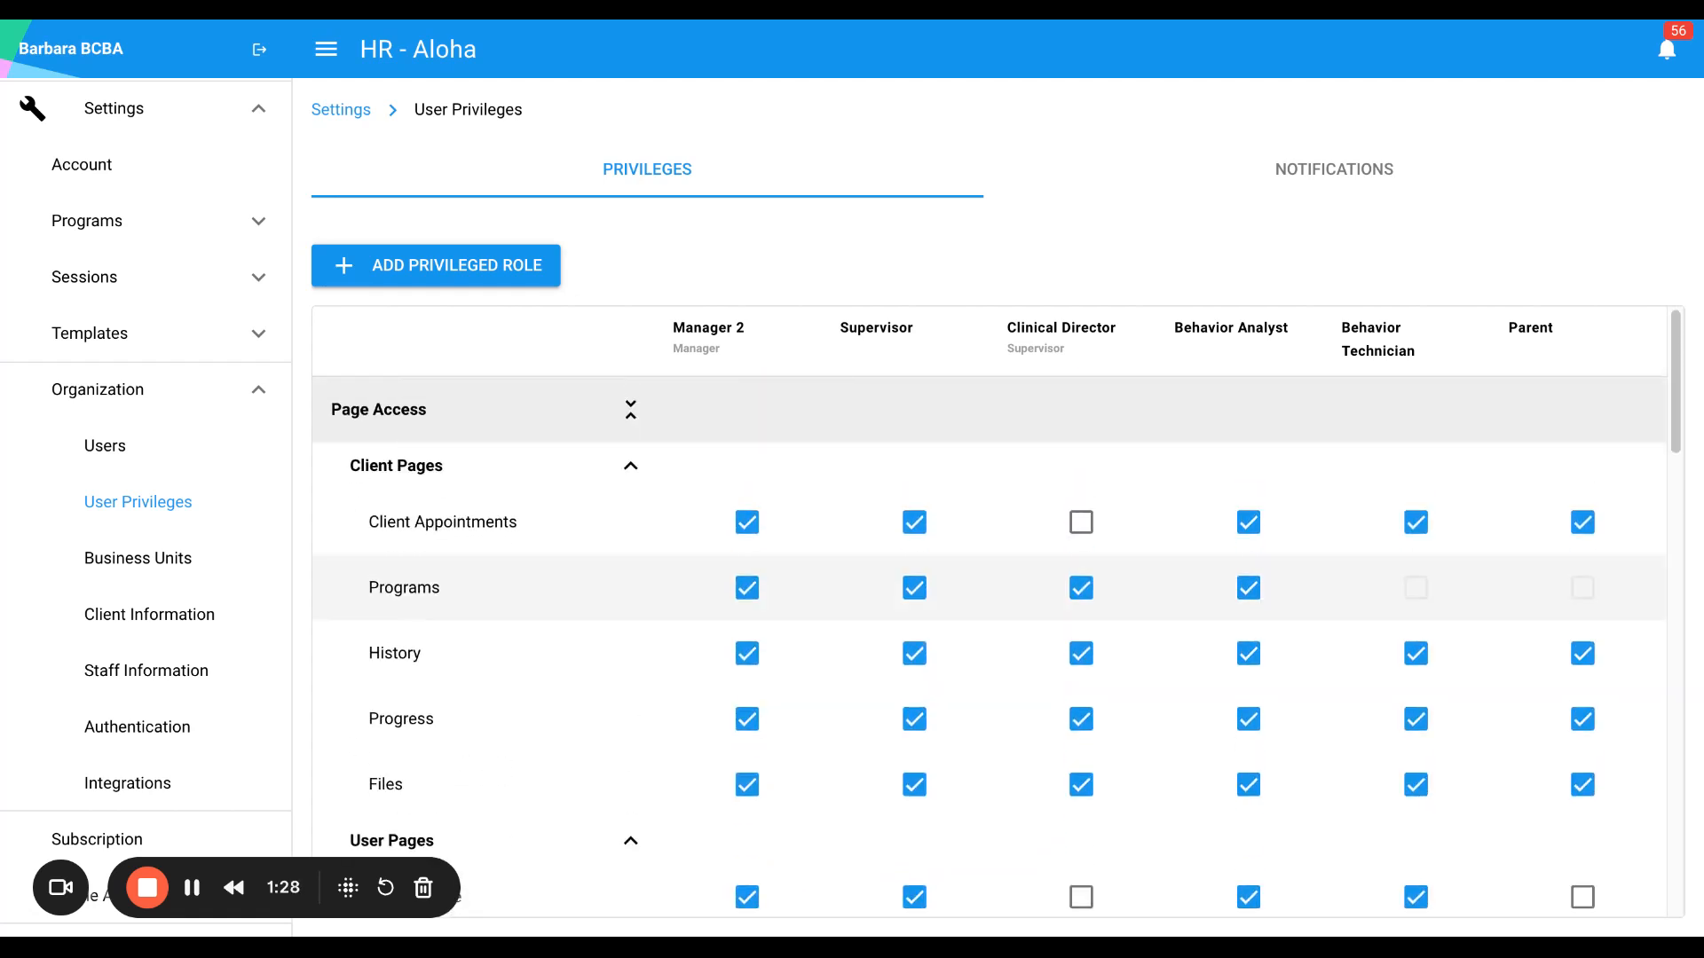
click(631, 410)
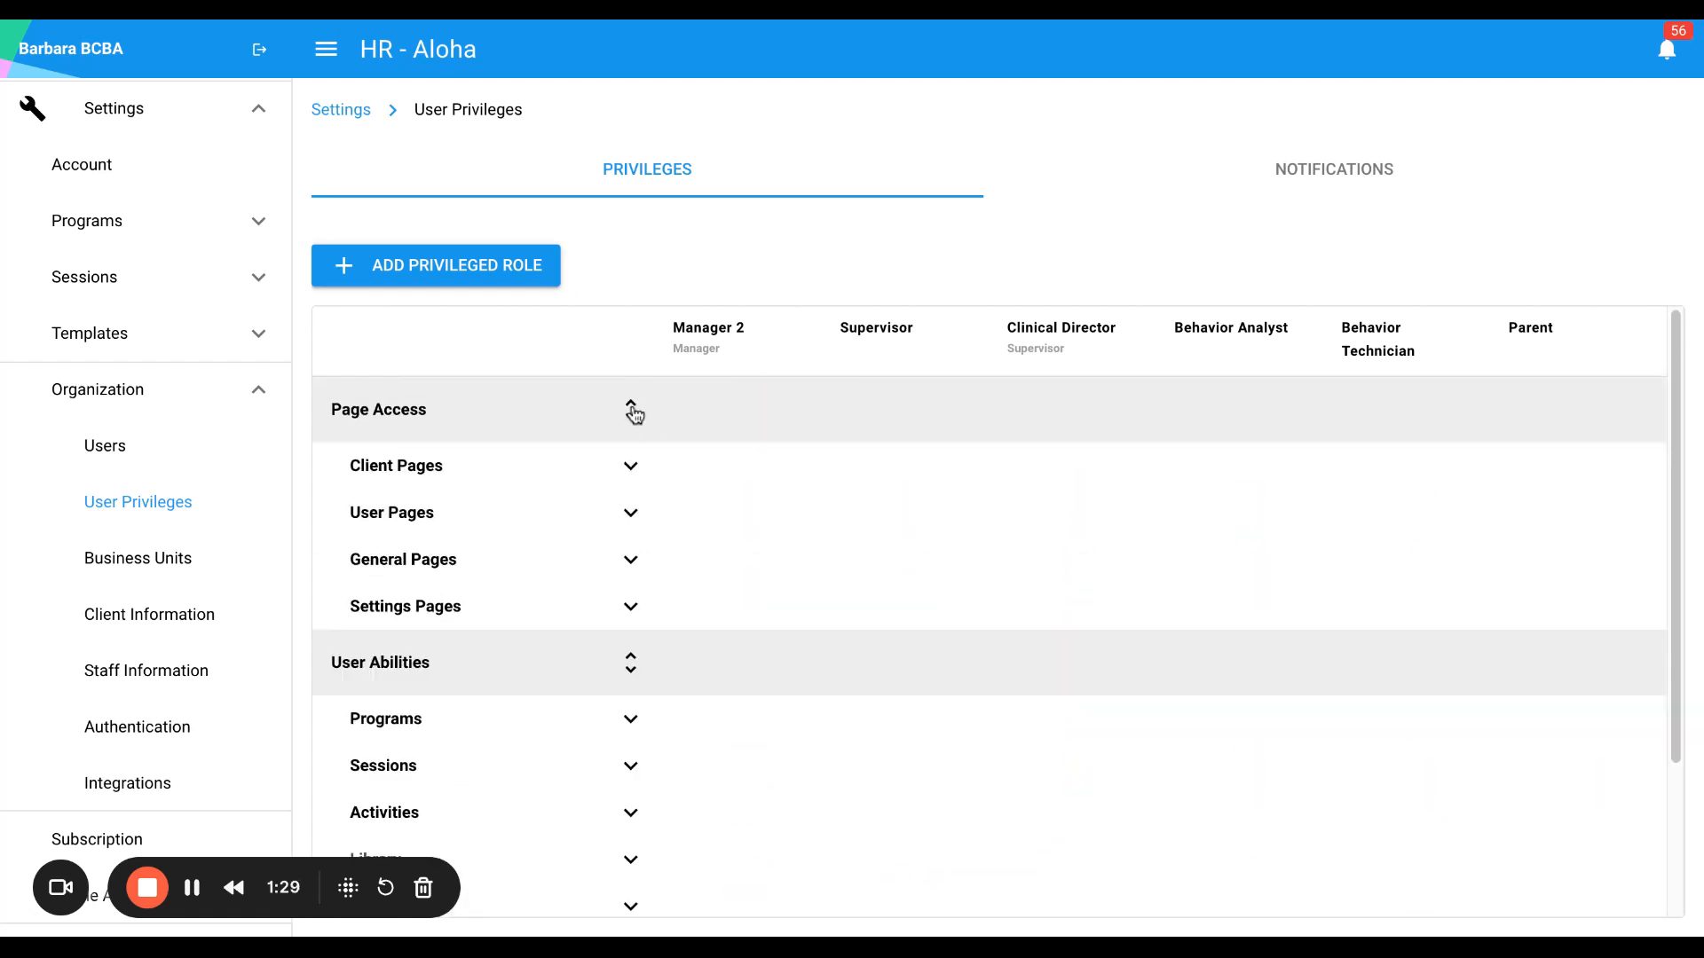
Expand only the Client Pages privileges and look over that group and the category headings below it
click(632, 468)
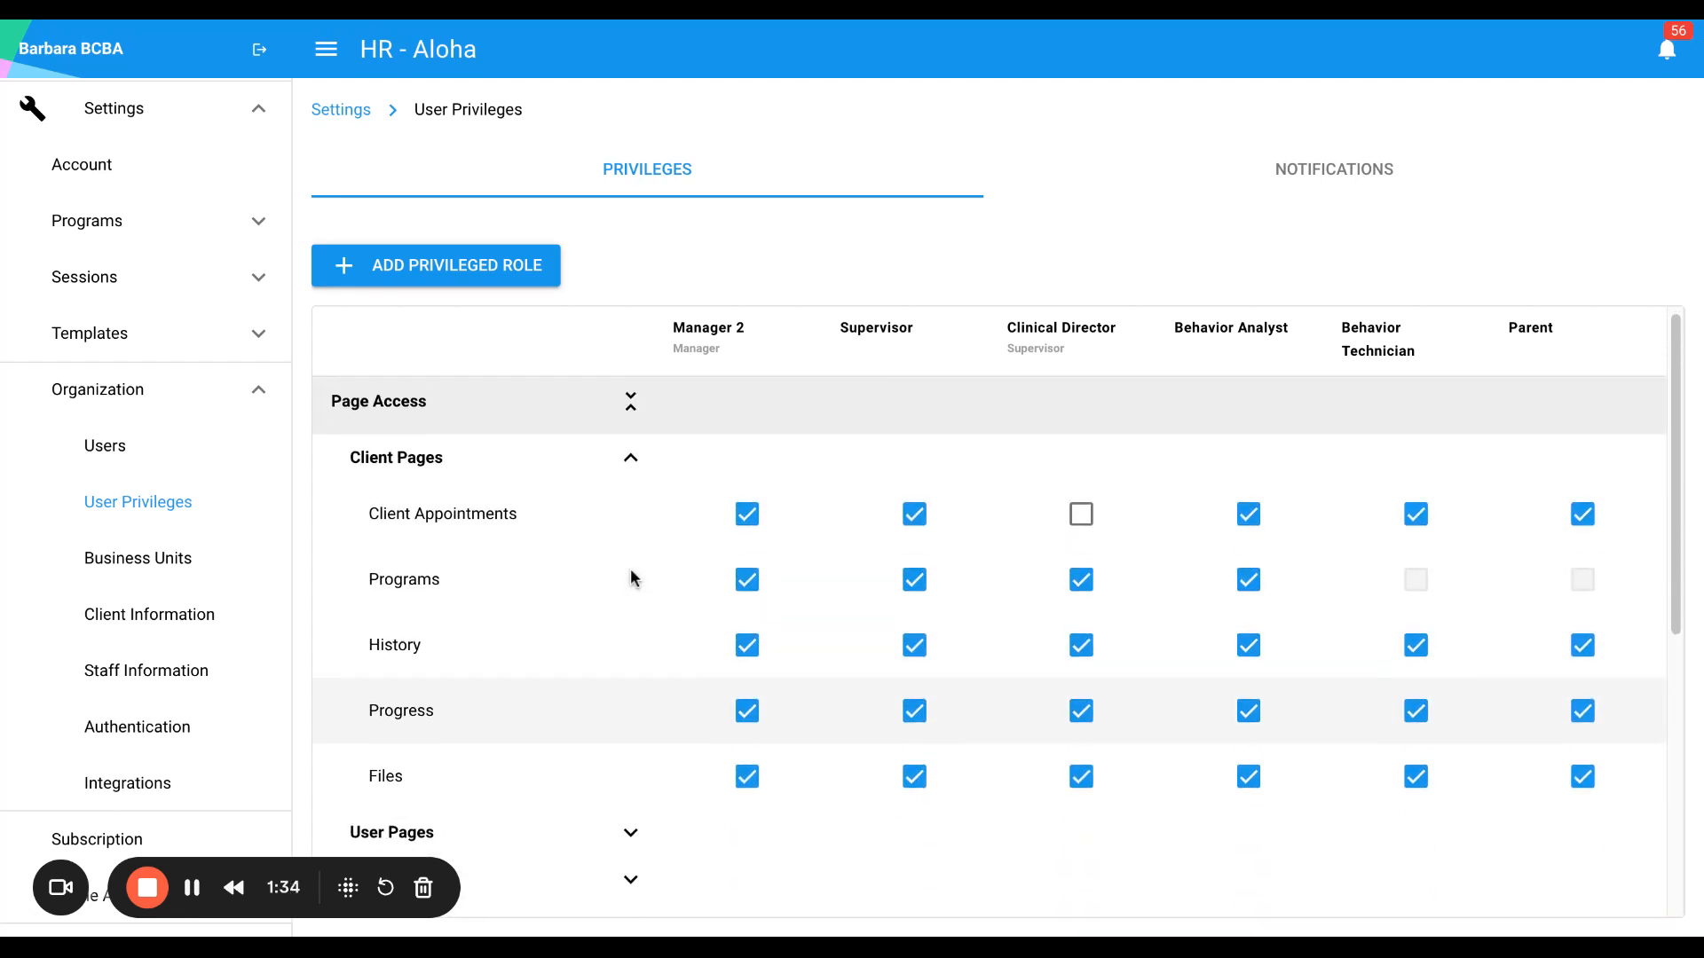
scroll(551, 749, down, 1)
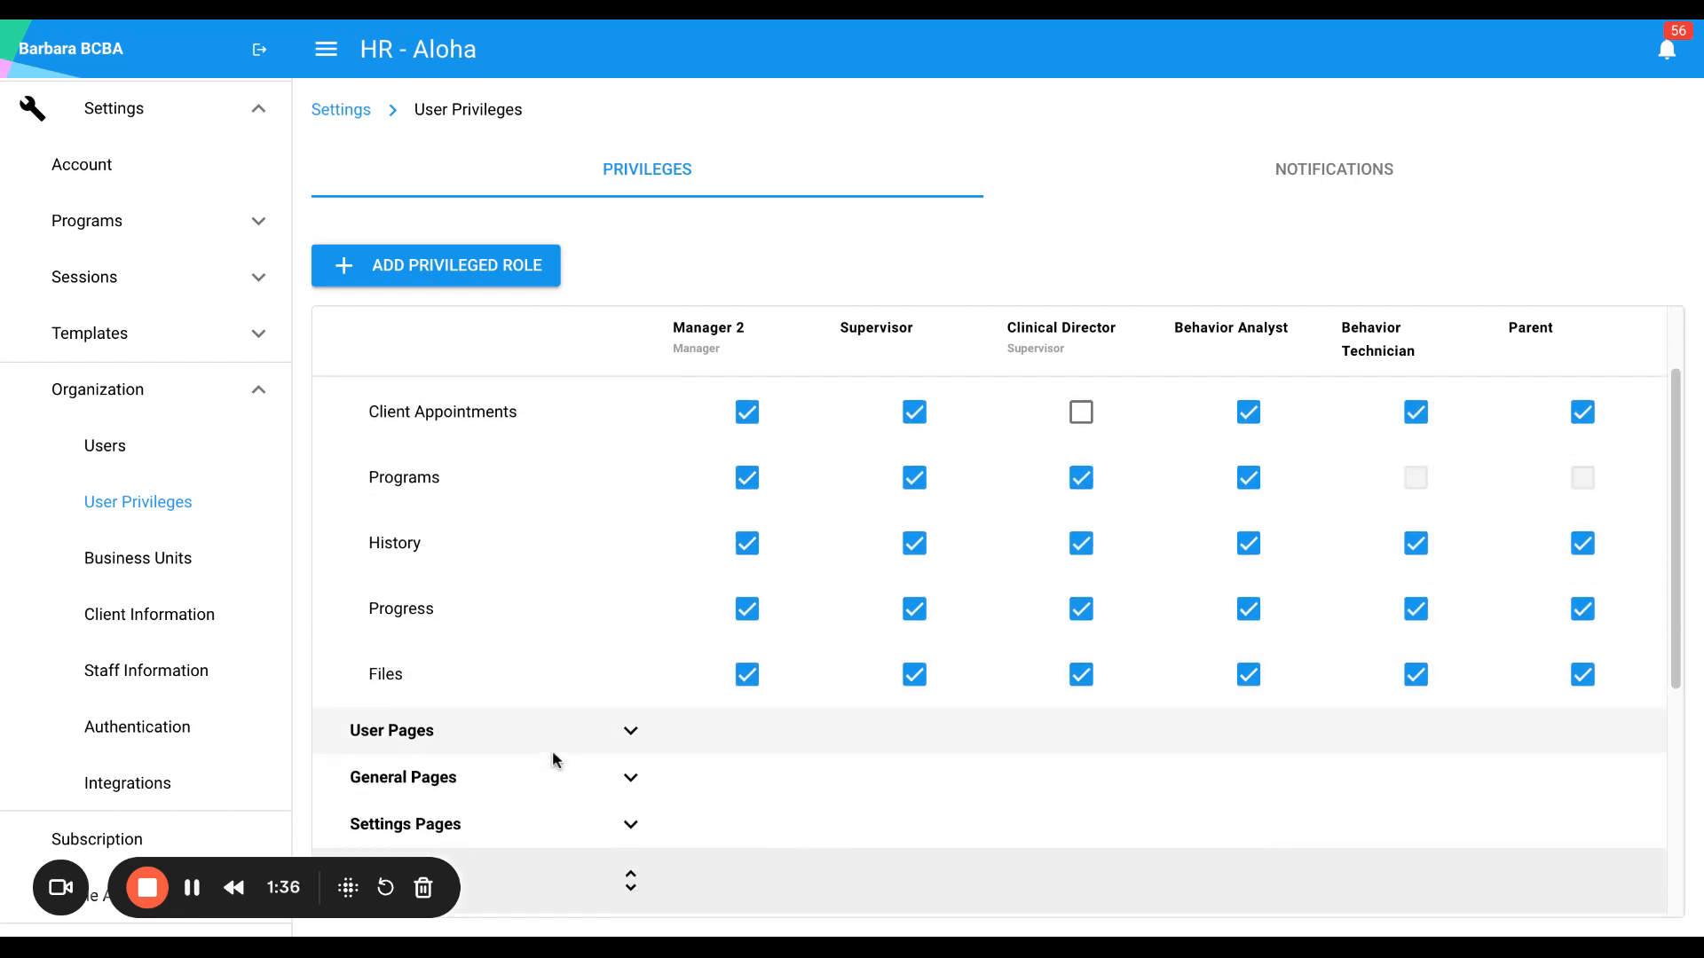
scroll(552, 840, up, 1)
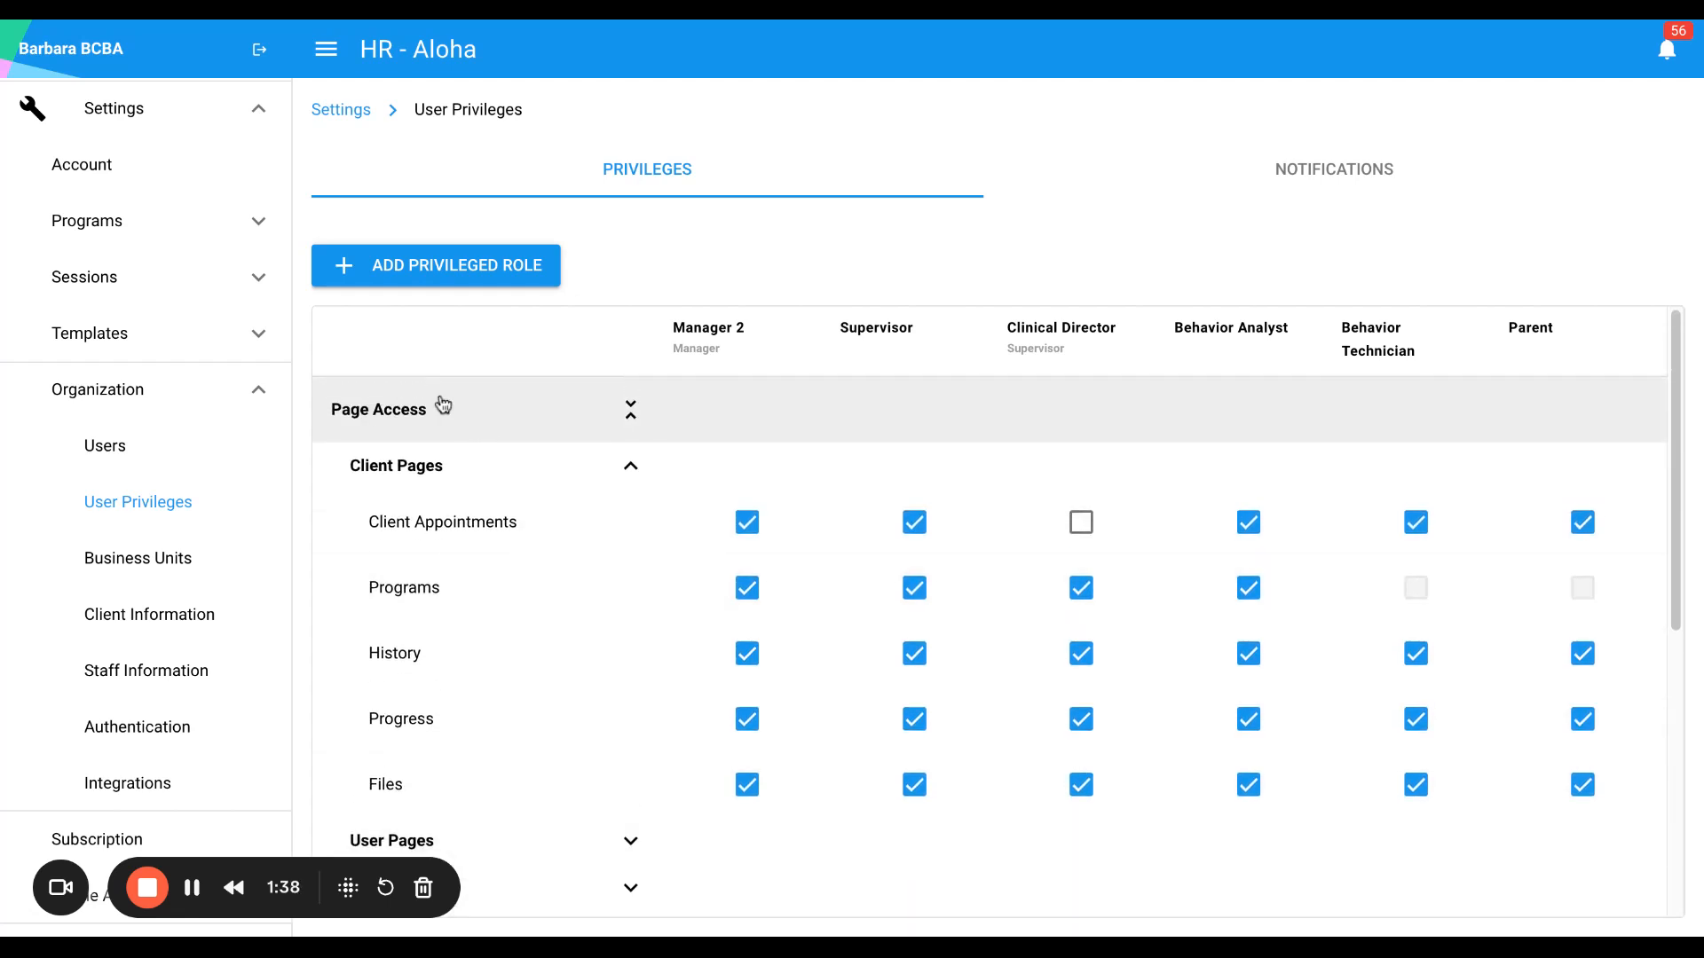
scroll(527, 601, down, 2)
scroll(527, 596, down, 2)
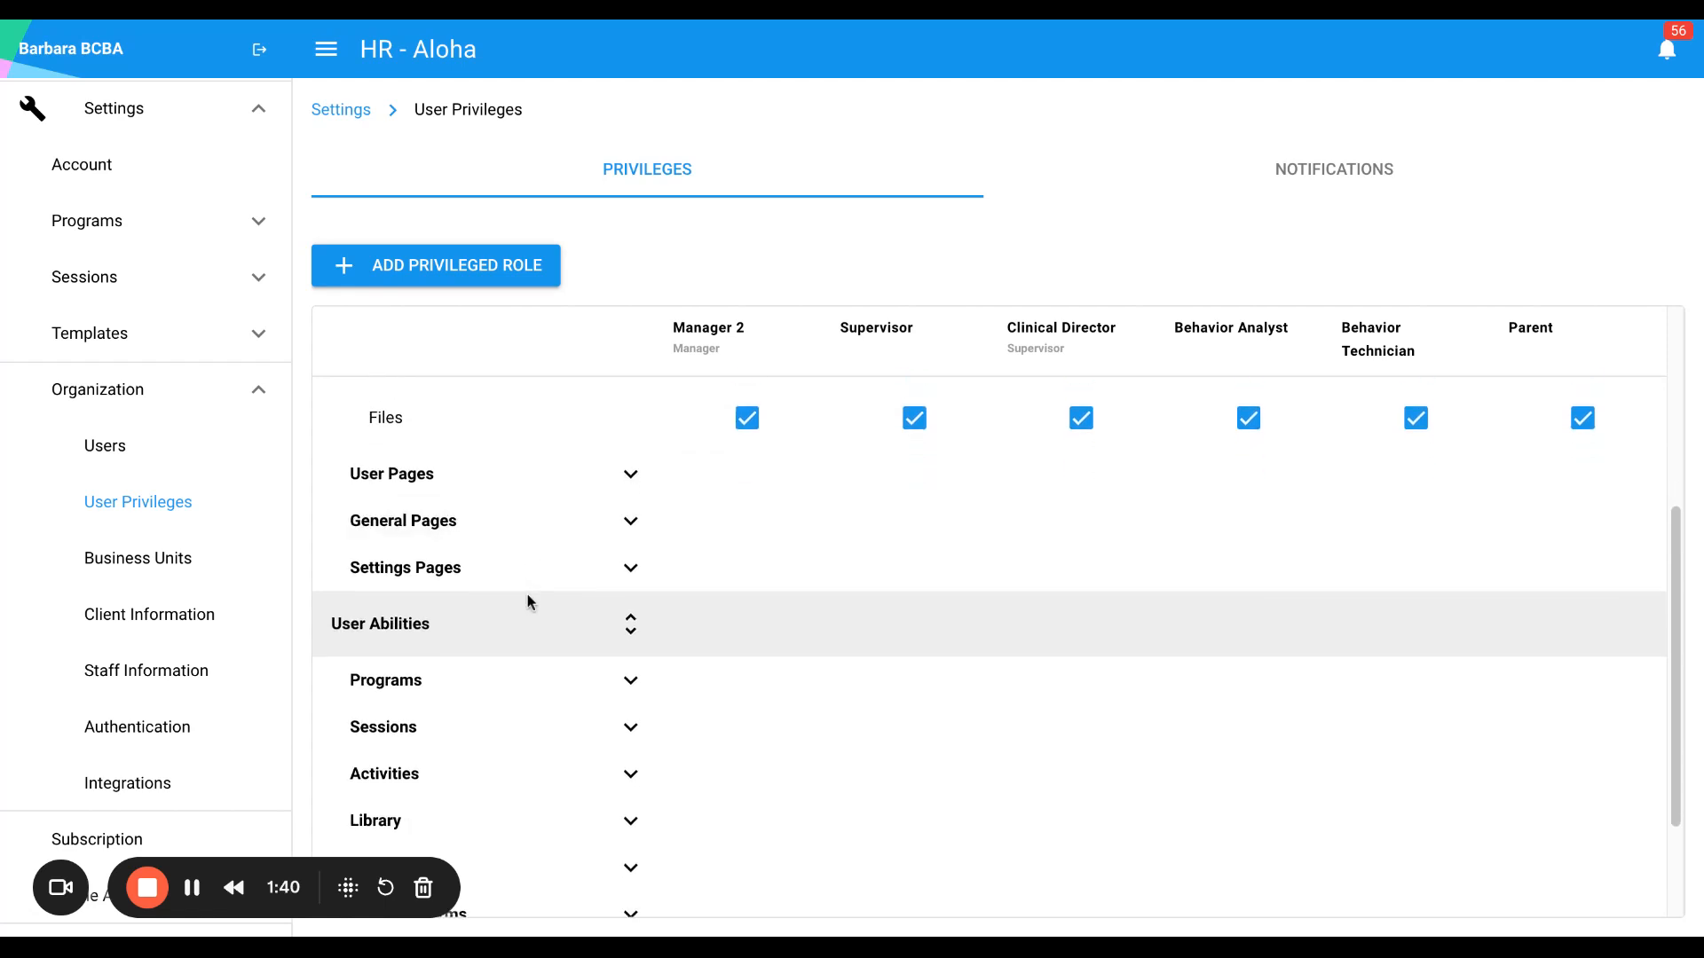
scroll(527, 596, up, 3)
scroll(527, 595, up, 1)
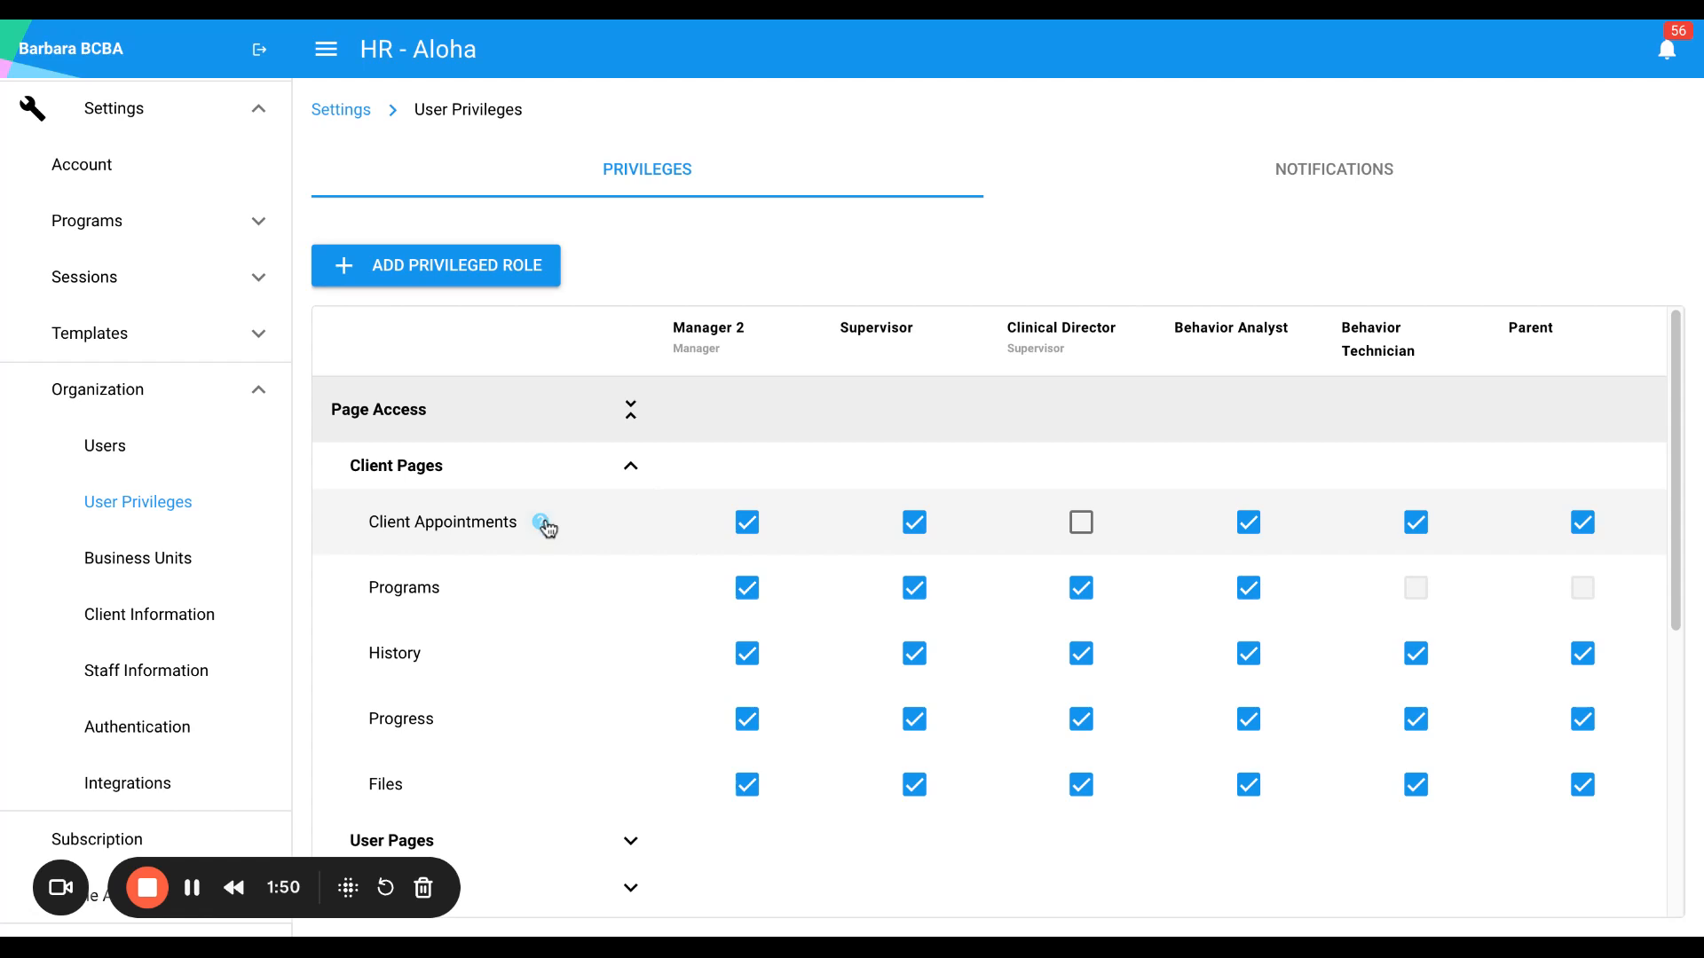
Read the Client Appointments privilege description and check whether Programs page access can be customized for the Behavior Technician role
click(541, 523)
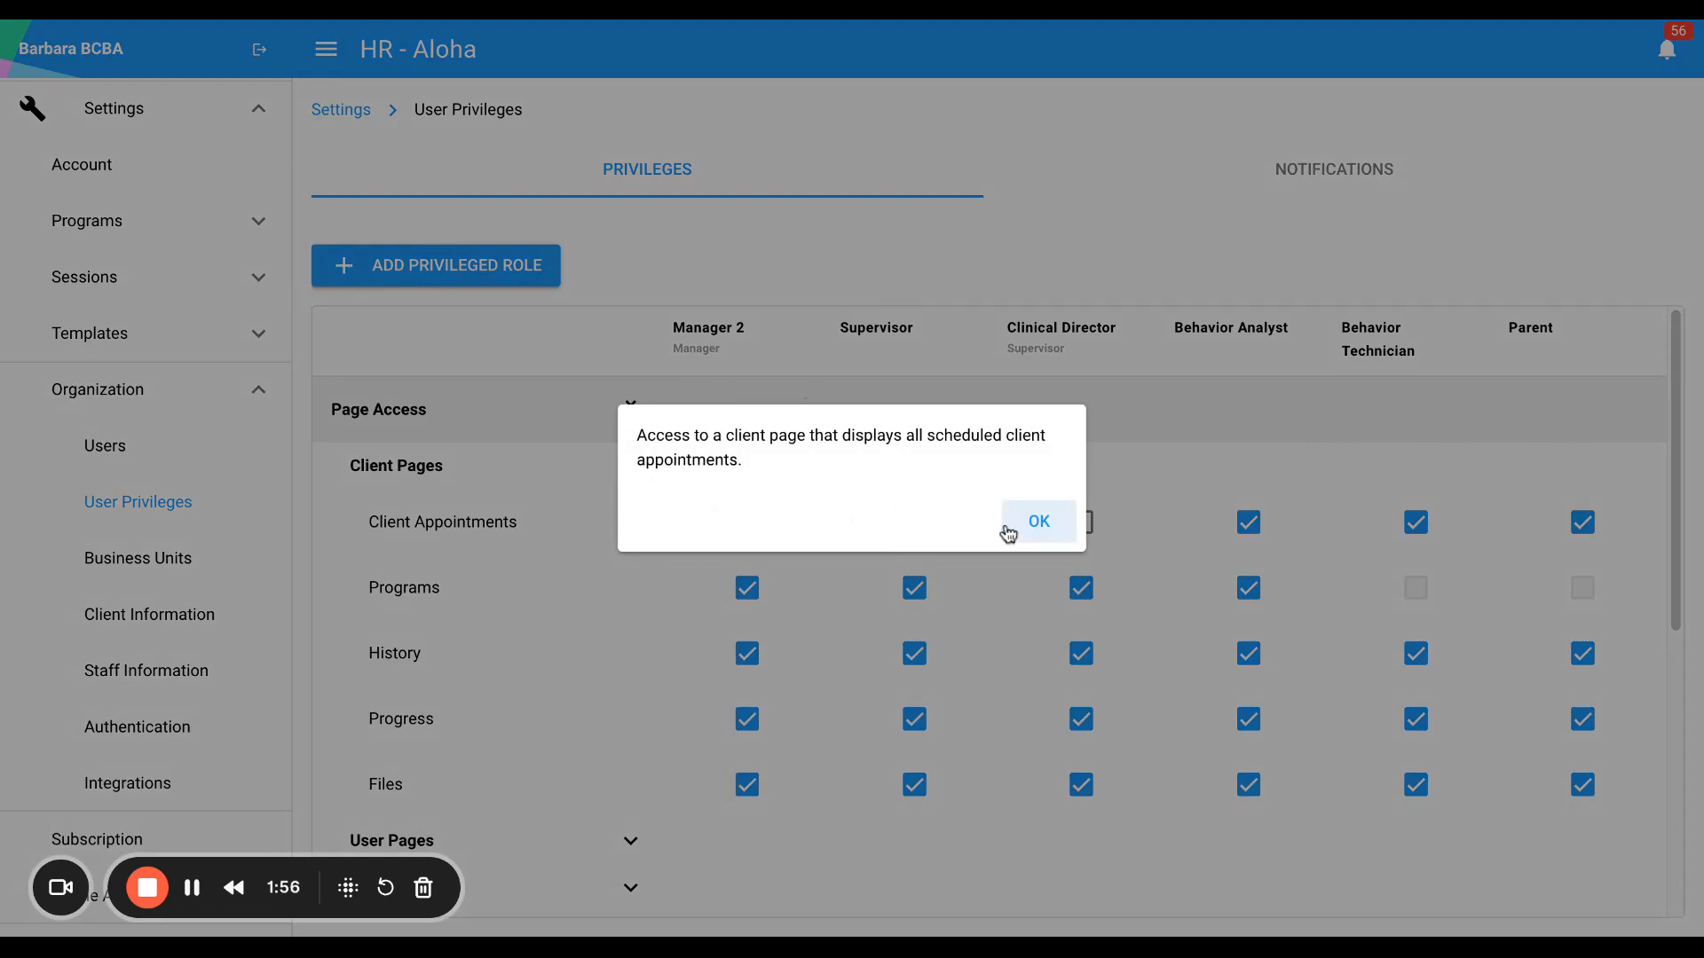
click(1039, 522)
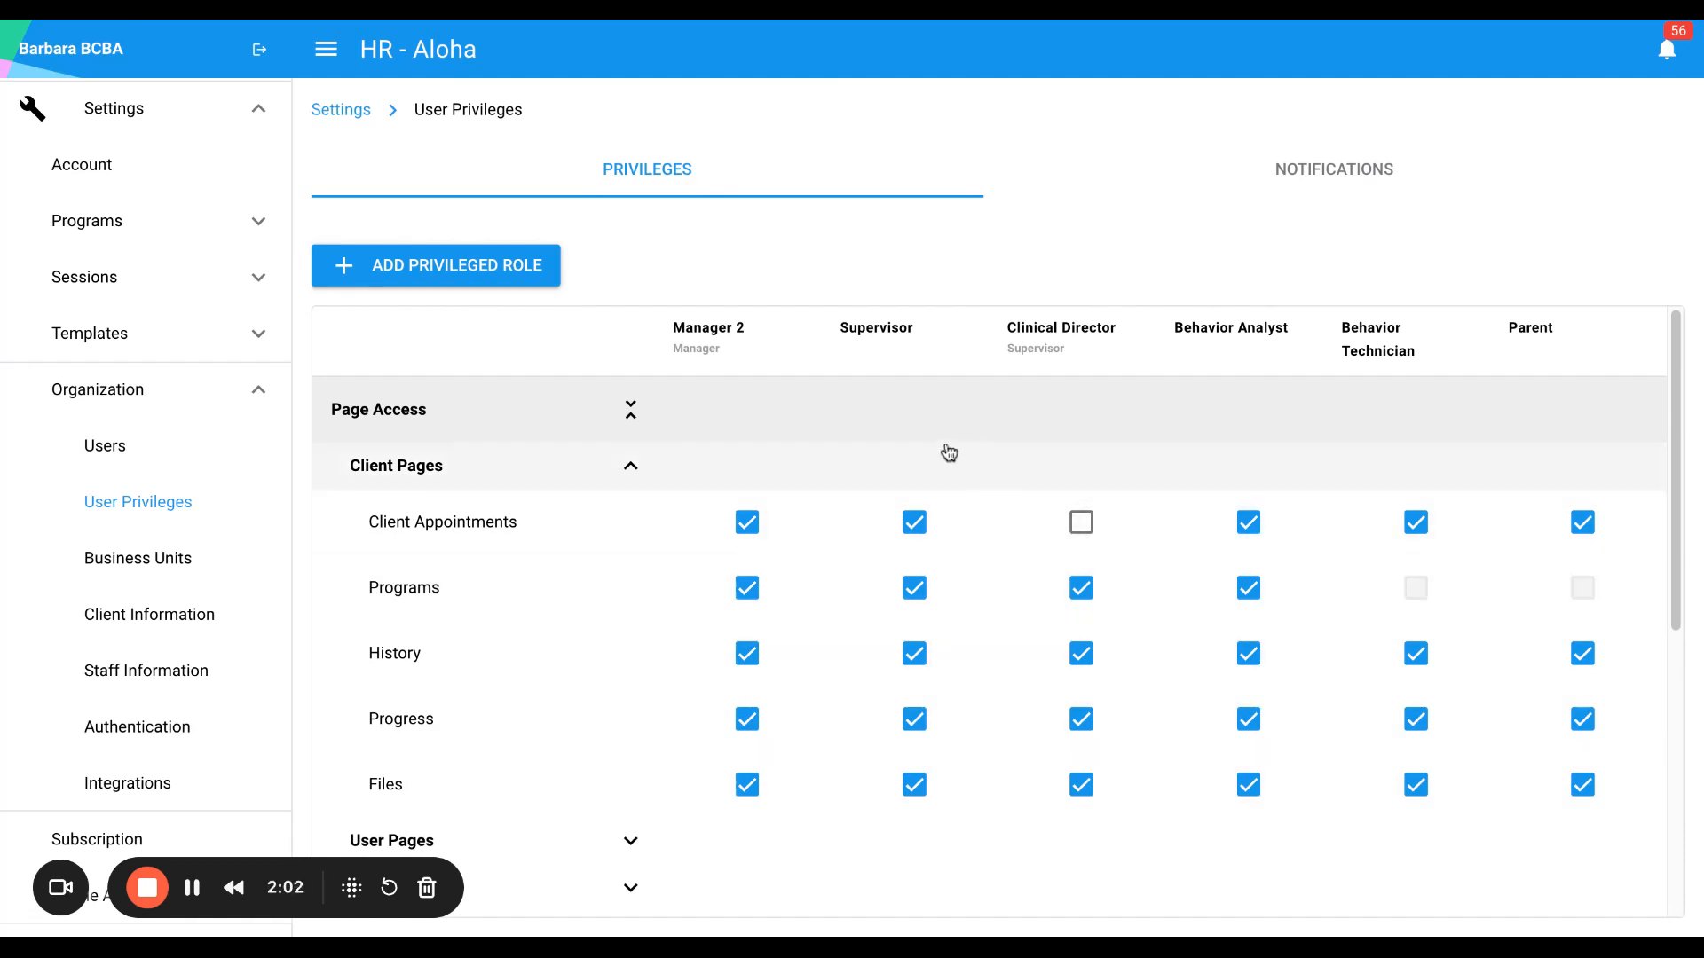
scroll(1031, 710, down, 1)
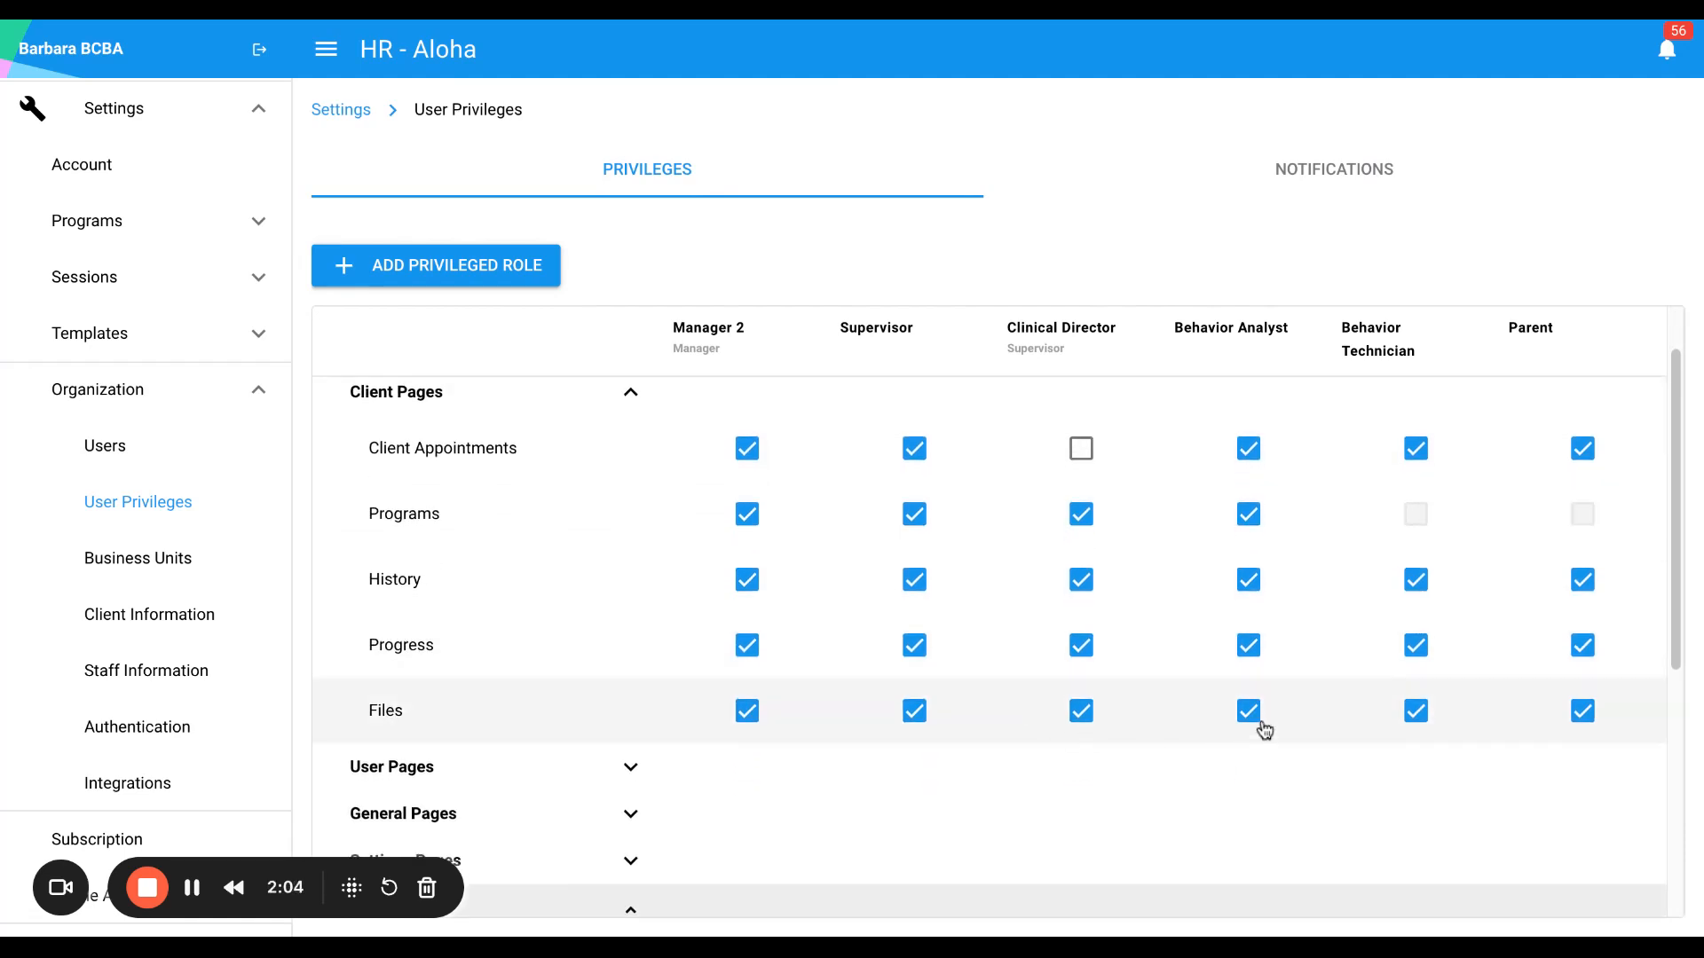
mouse_move(1420, 518)
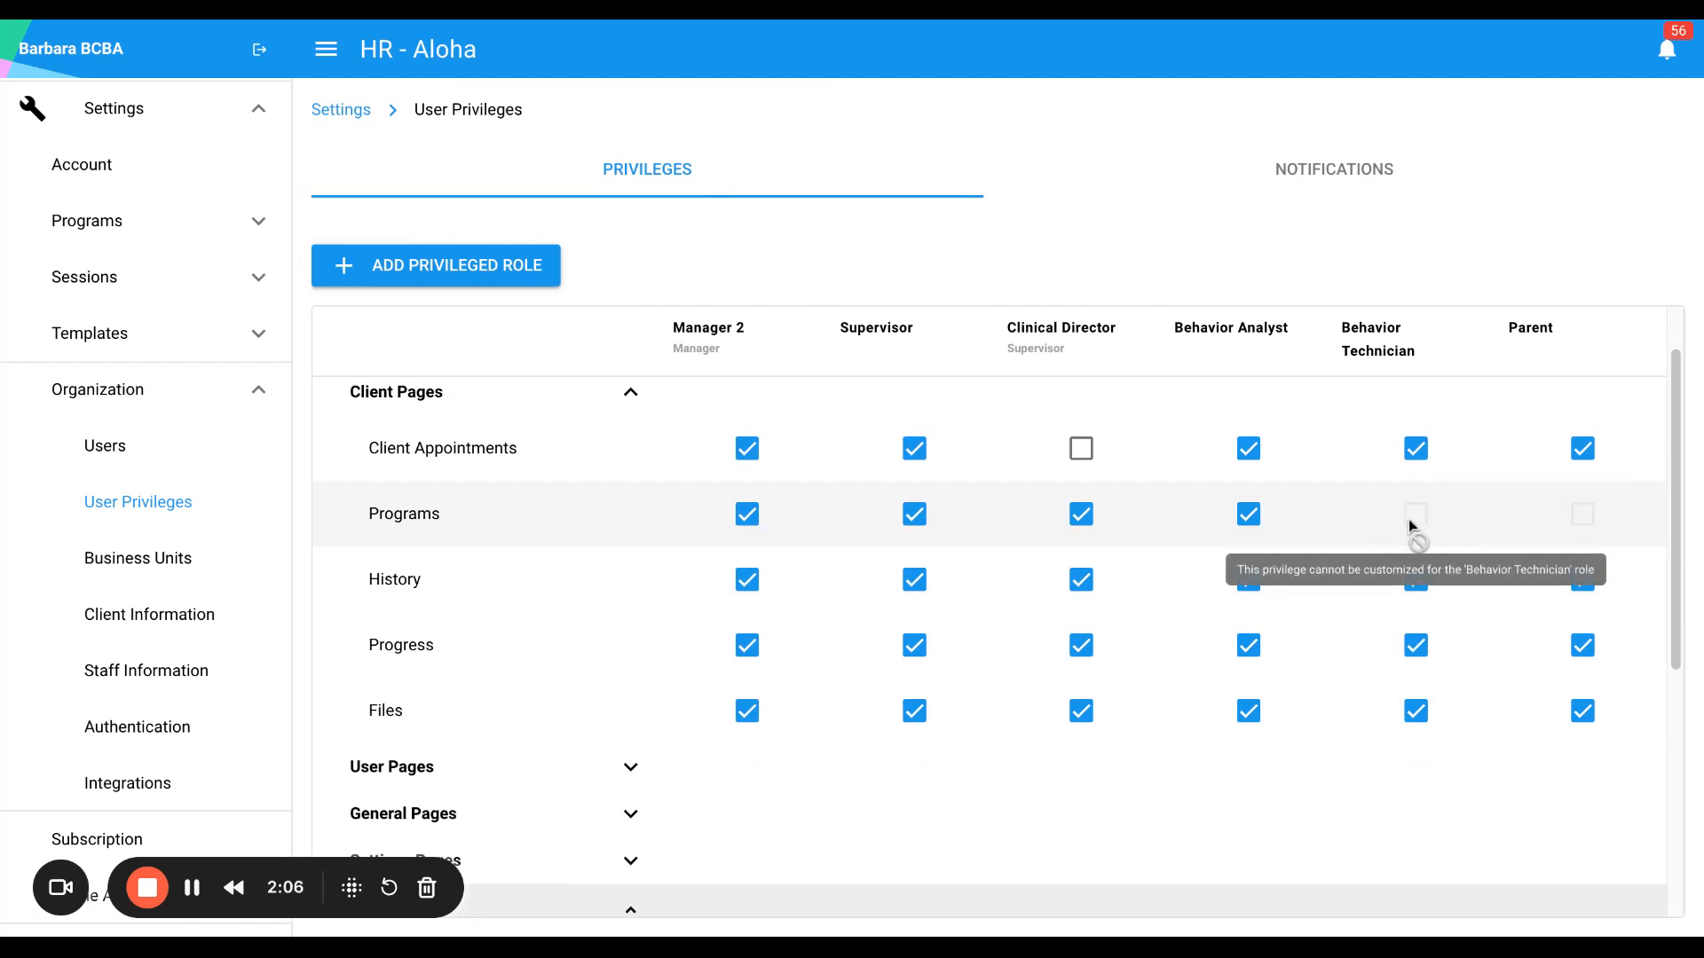
Expand the User Pages and General Pages privileges and examine which General Pages entries can be customized for each role
scroll(1287, 622, down, 1)
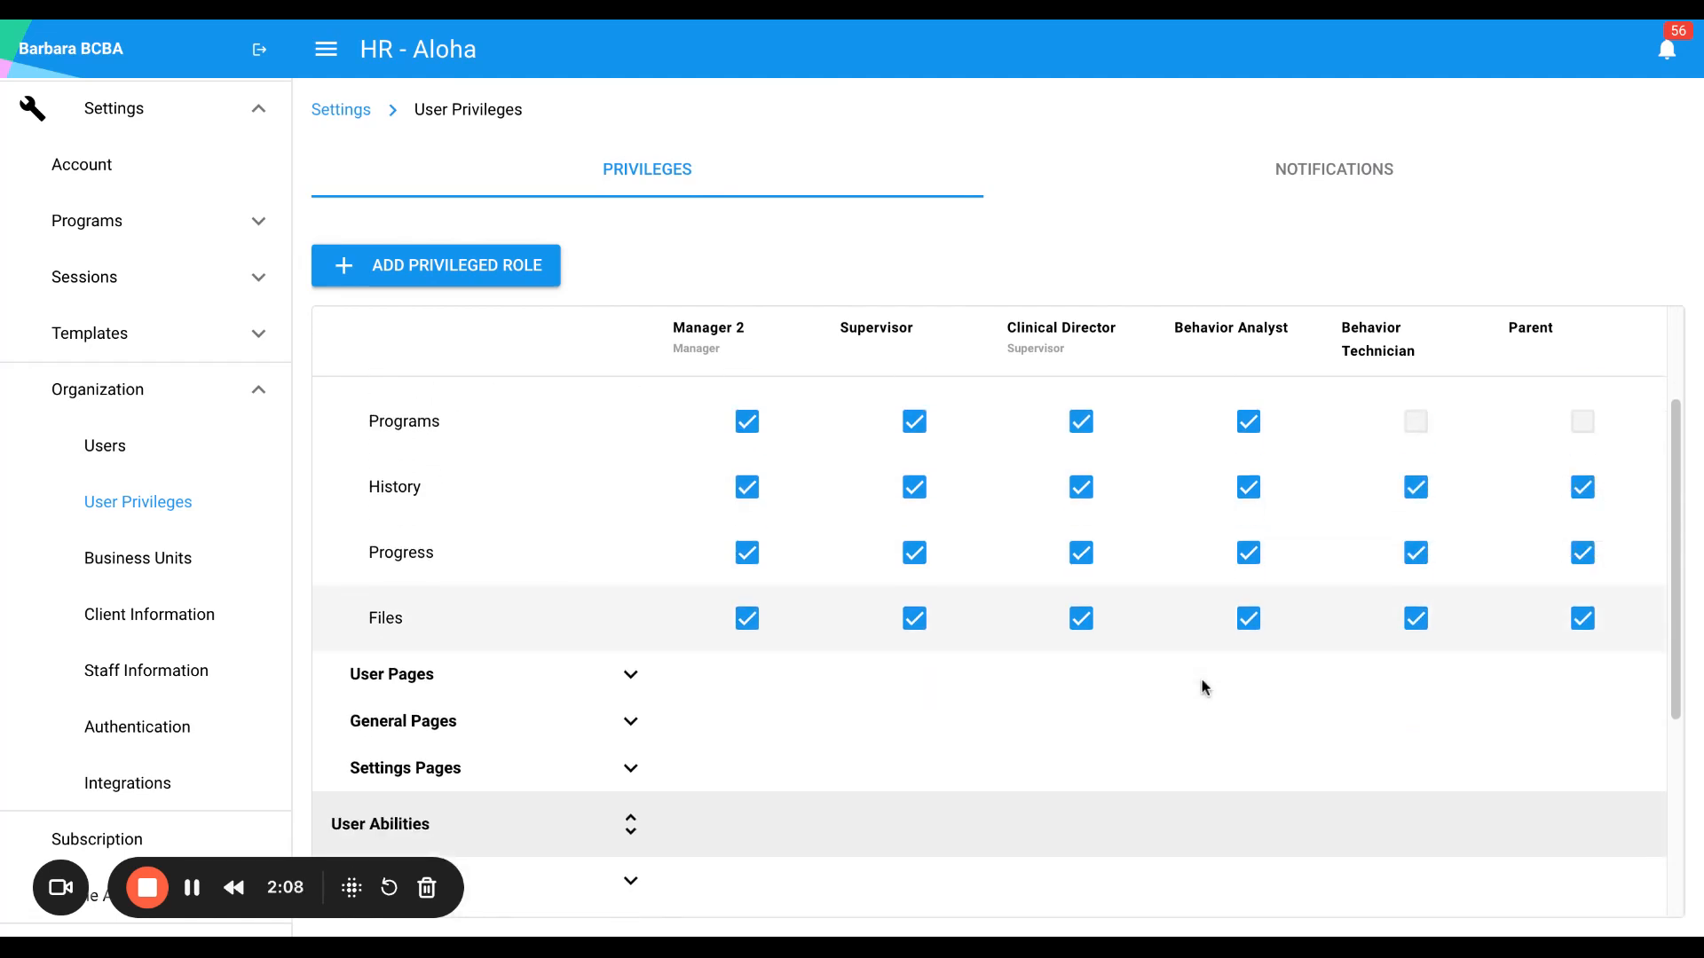
click(633, 669)
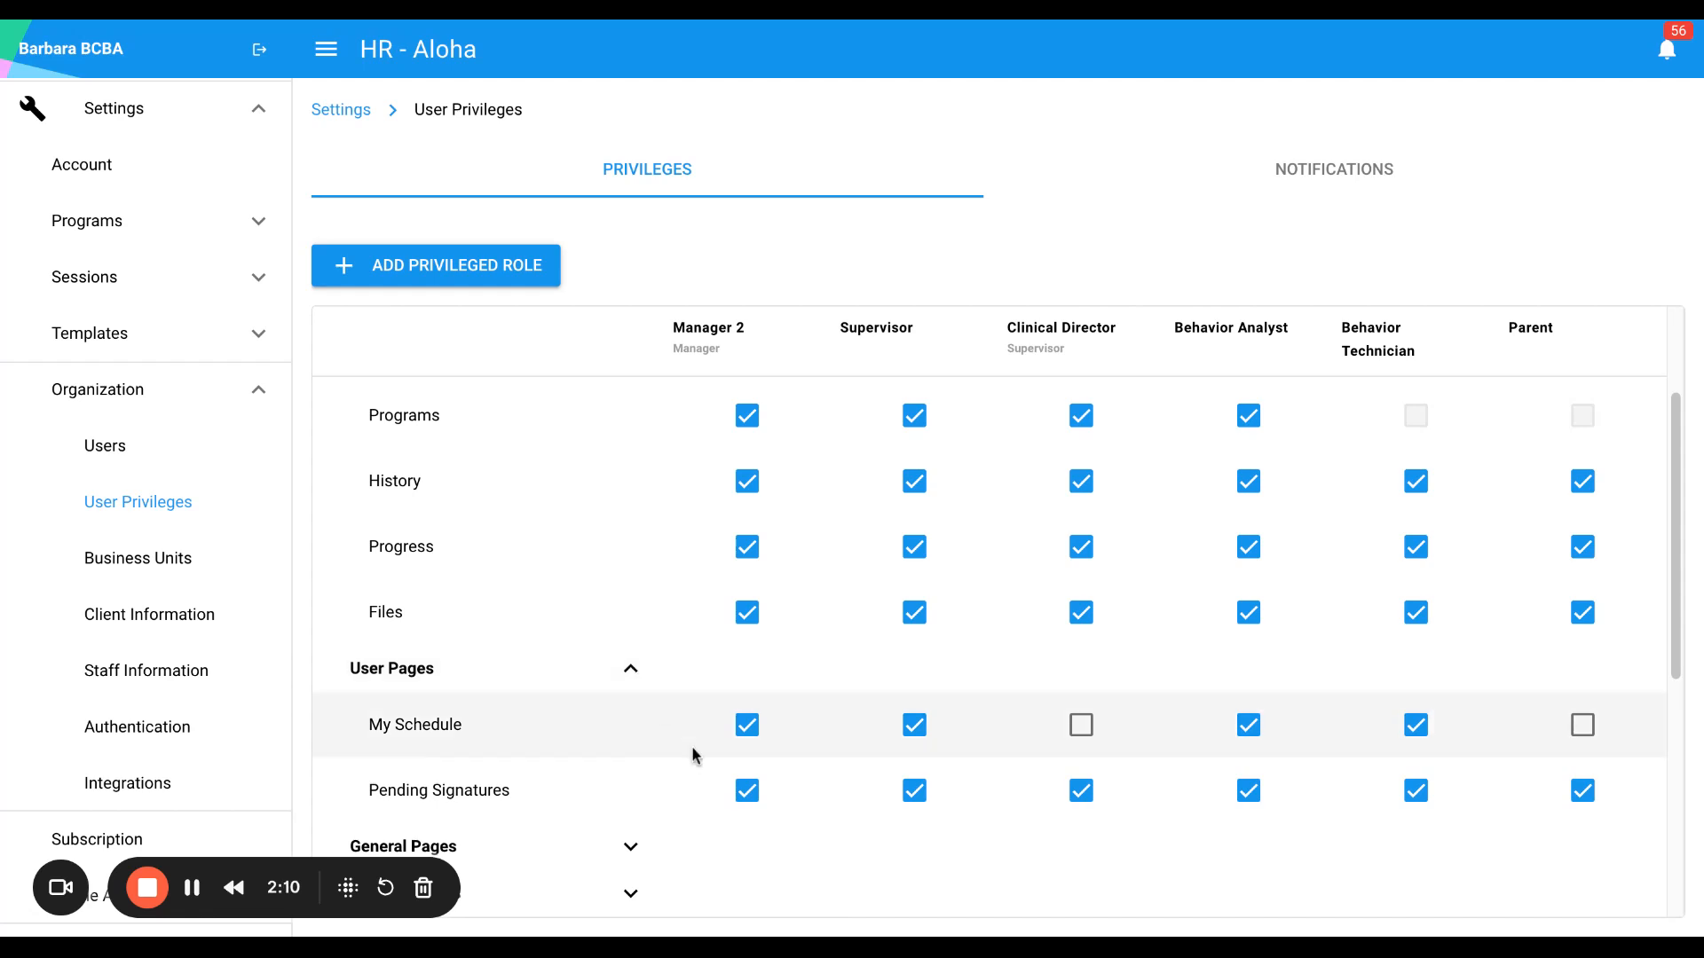
scroll(692, 751, down, 2)
click(631, 628)
scroll(661, 715, down, 1)
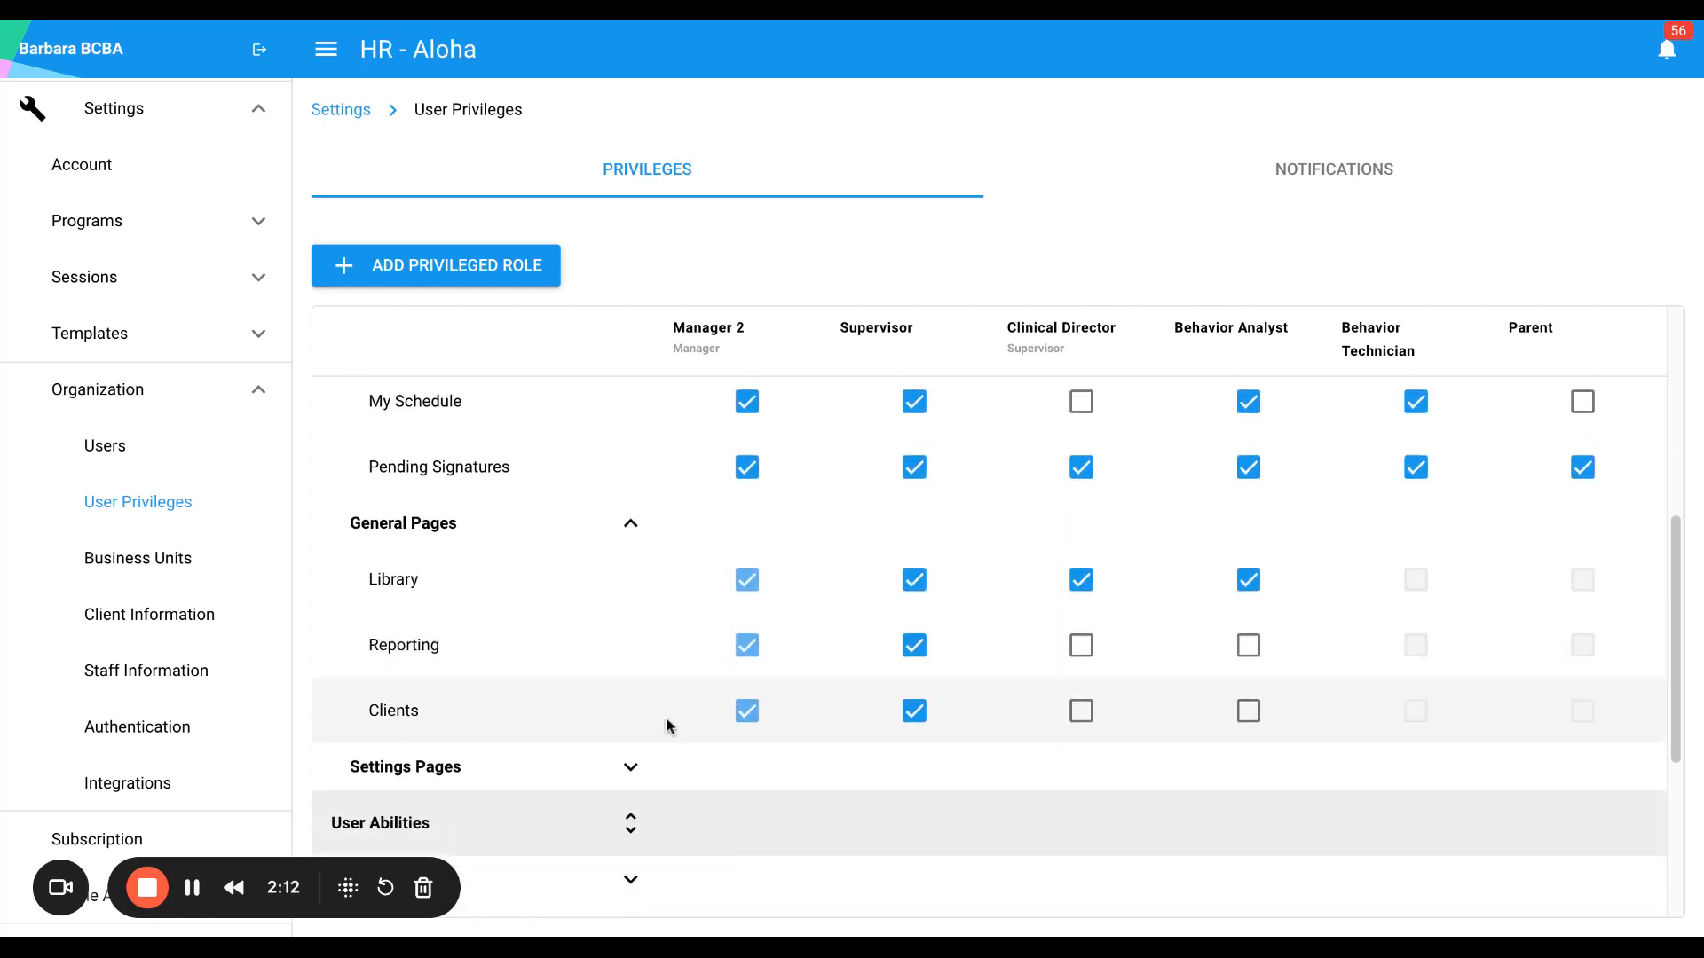
mouse_move(743, 571)
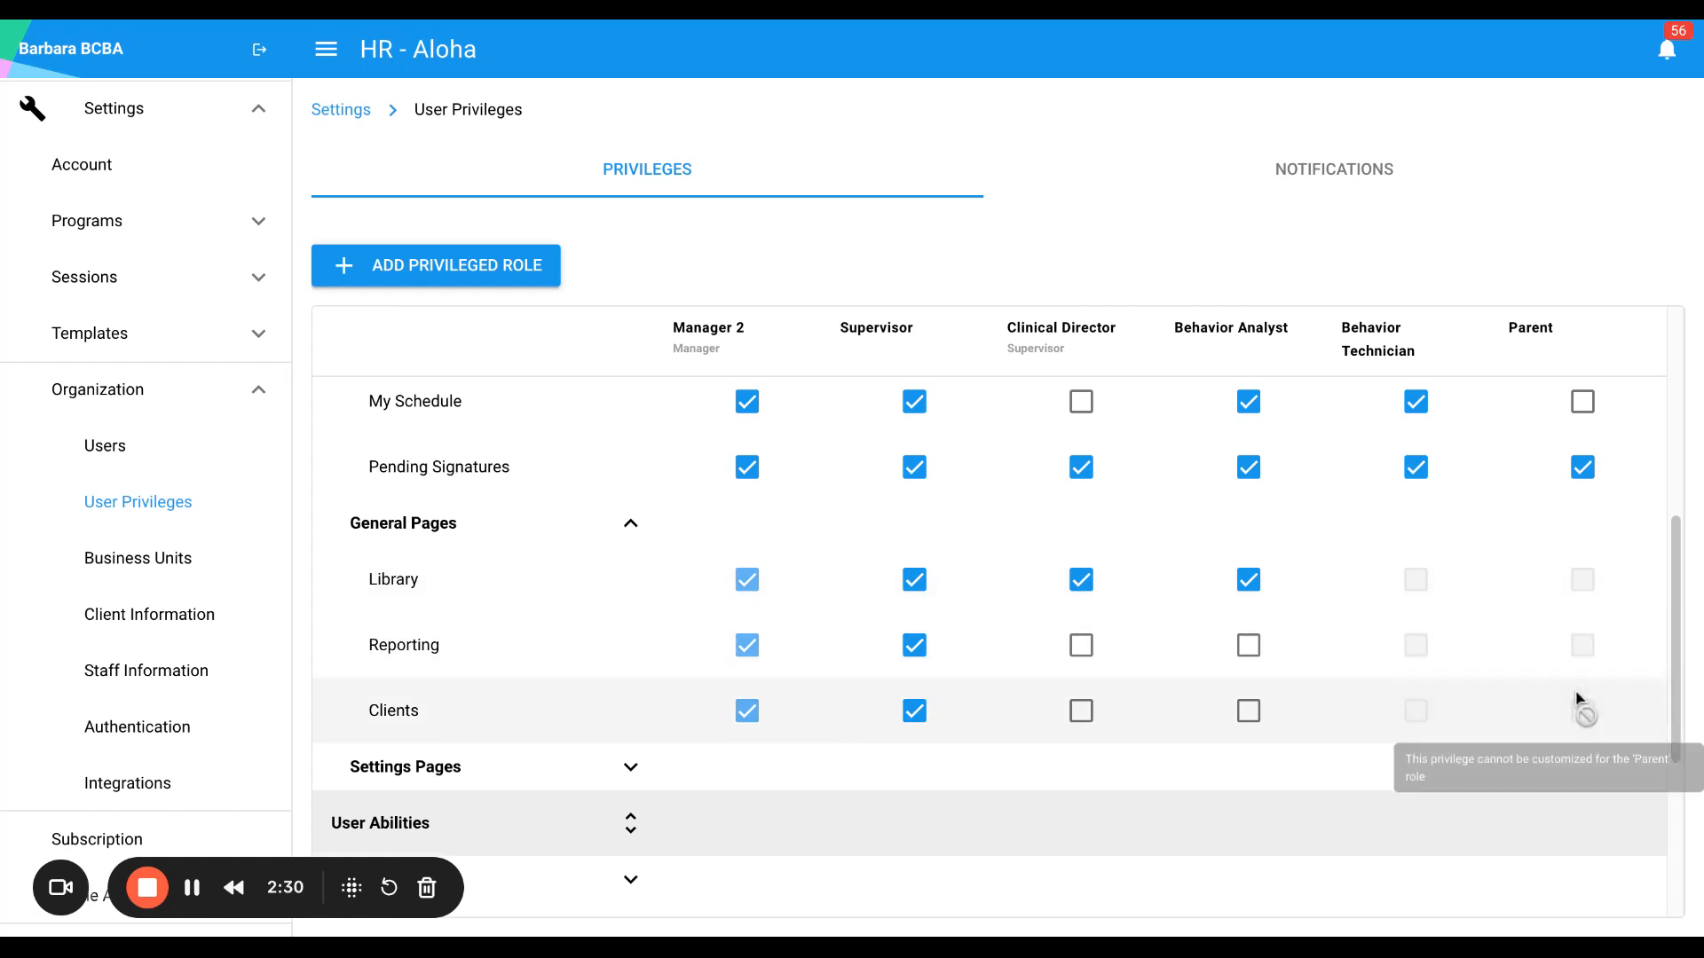
Expand all User Abilities privileges and look through the Programs and Sessions entries
scroll(1411, 736, down, 1)
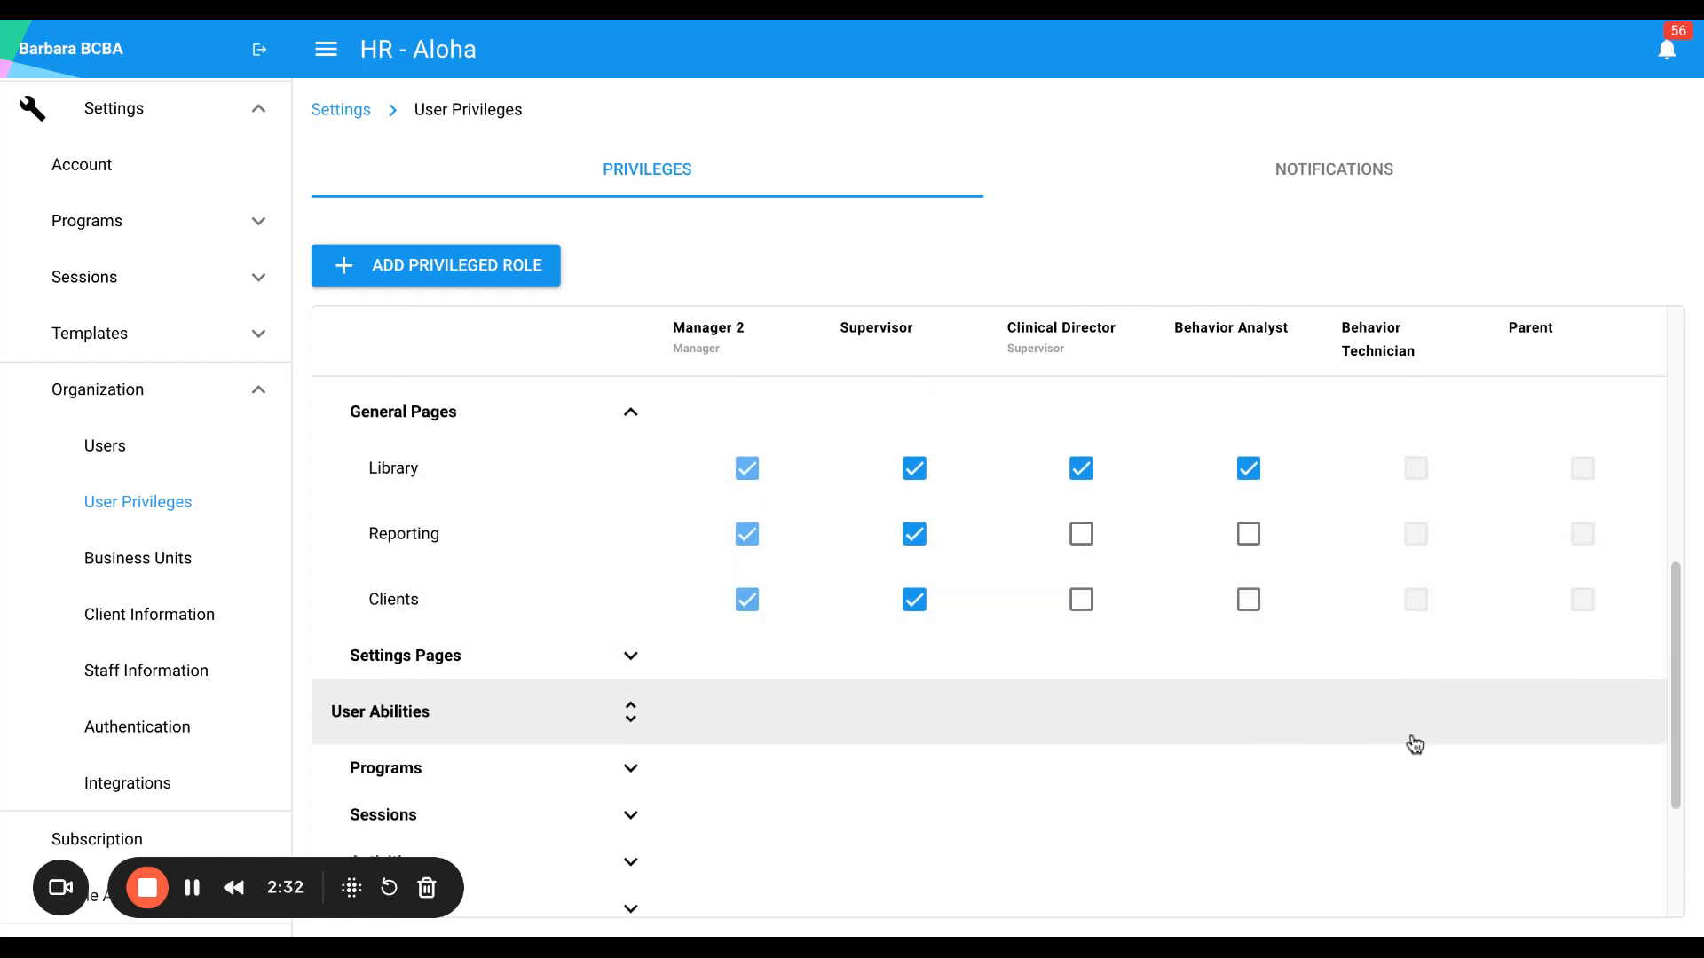
scroll(1363, 666, down, 3)
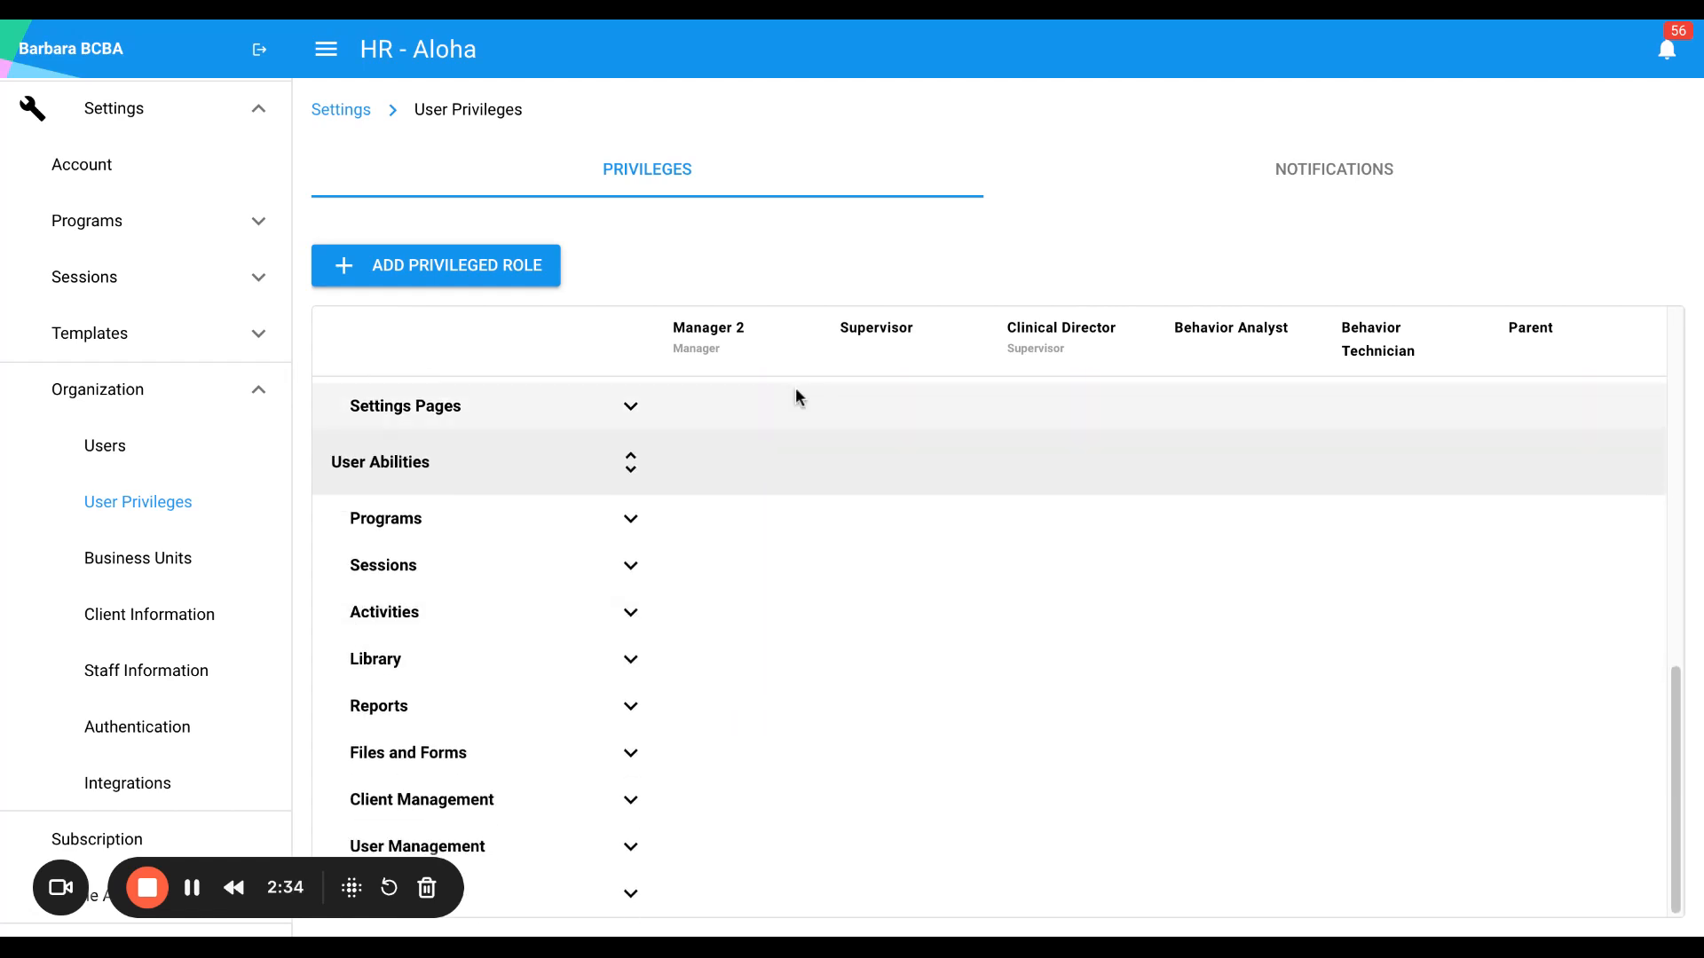
click(631, 463)
scroll(626, 610, down, 5)
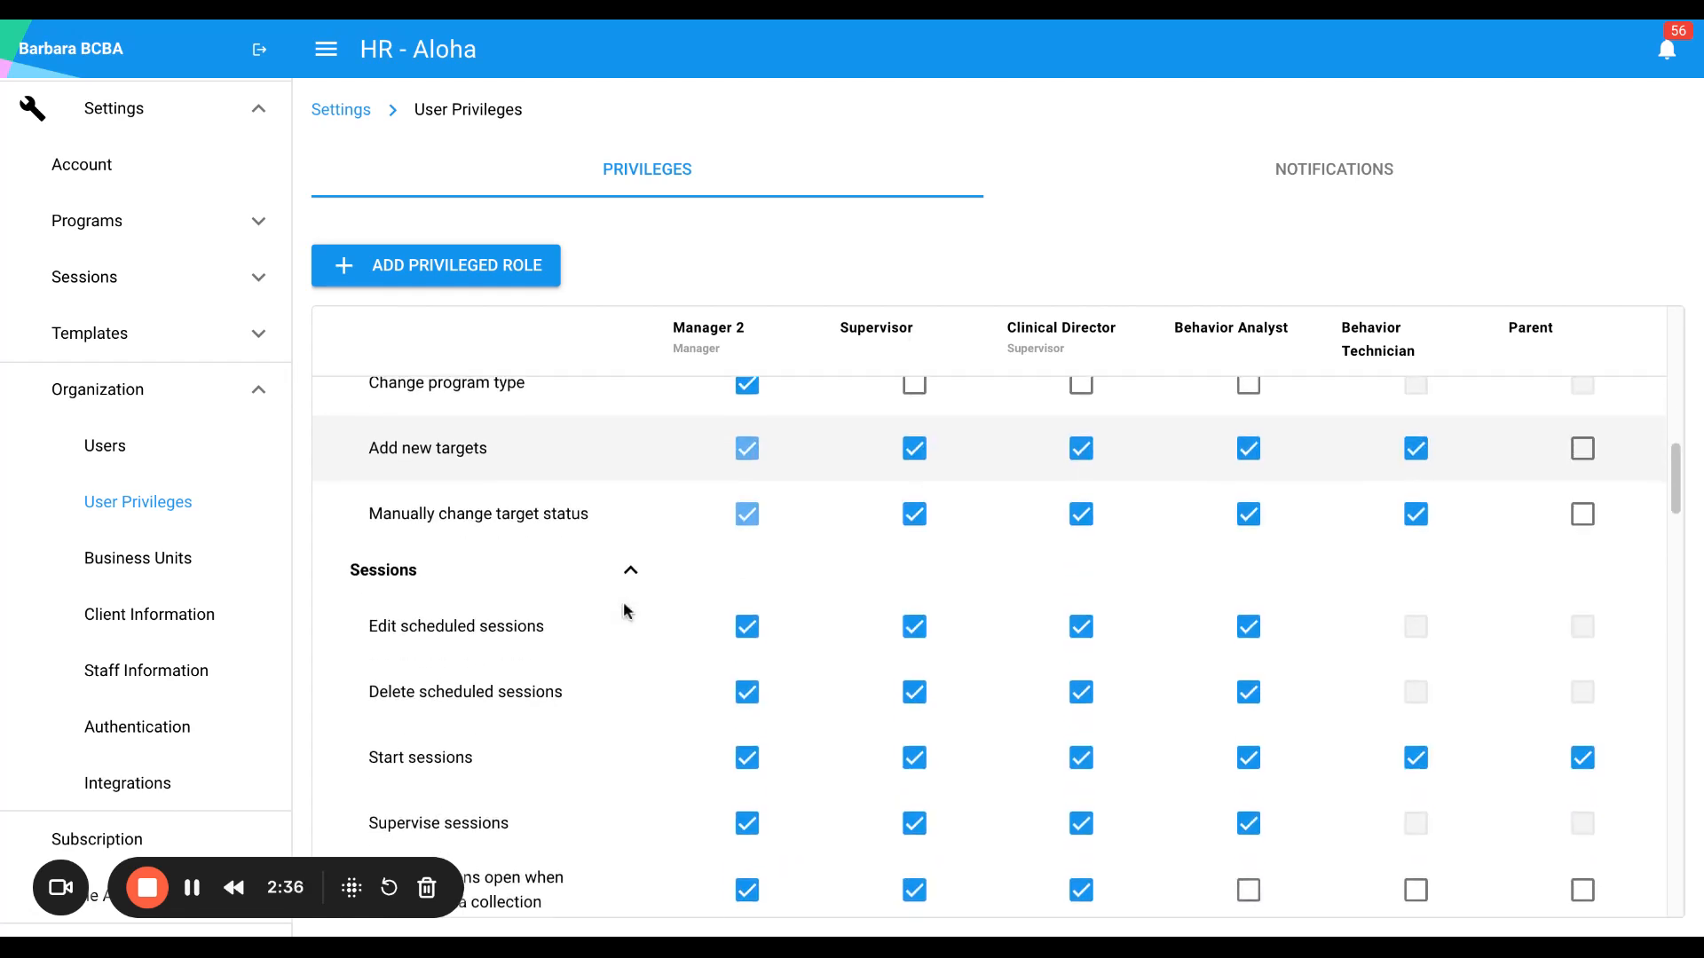
scroll(626, 610, up, 3)
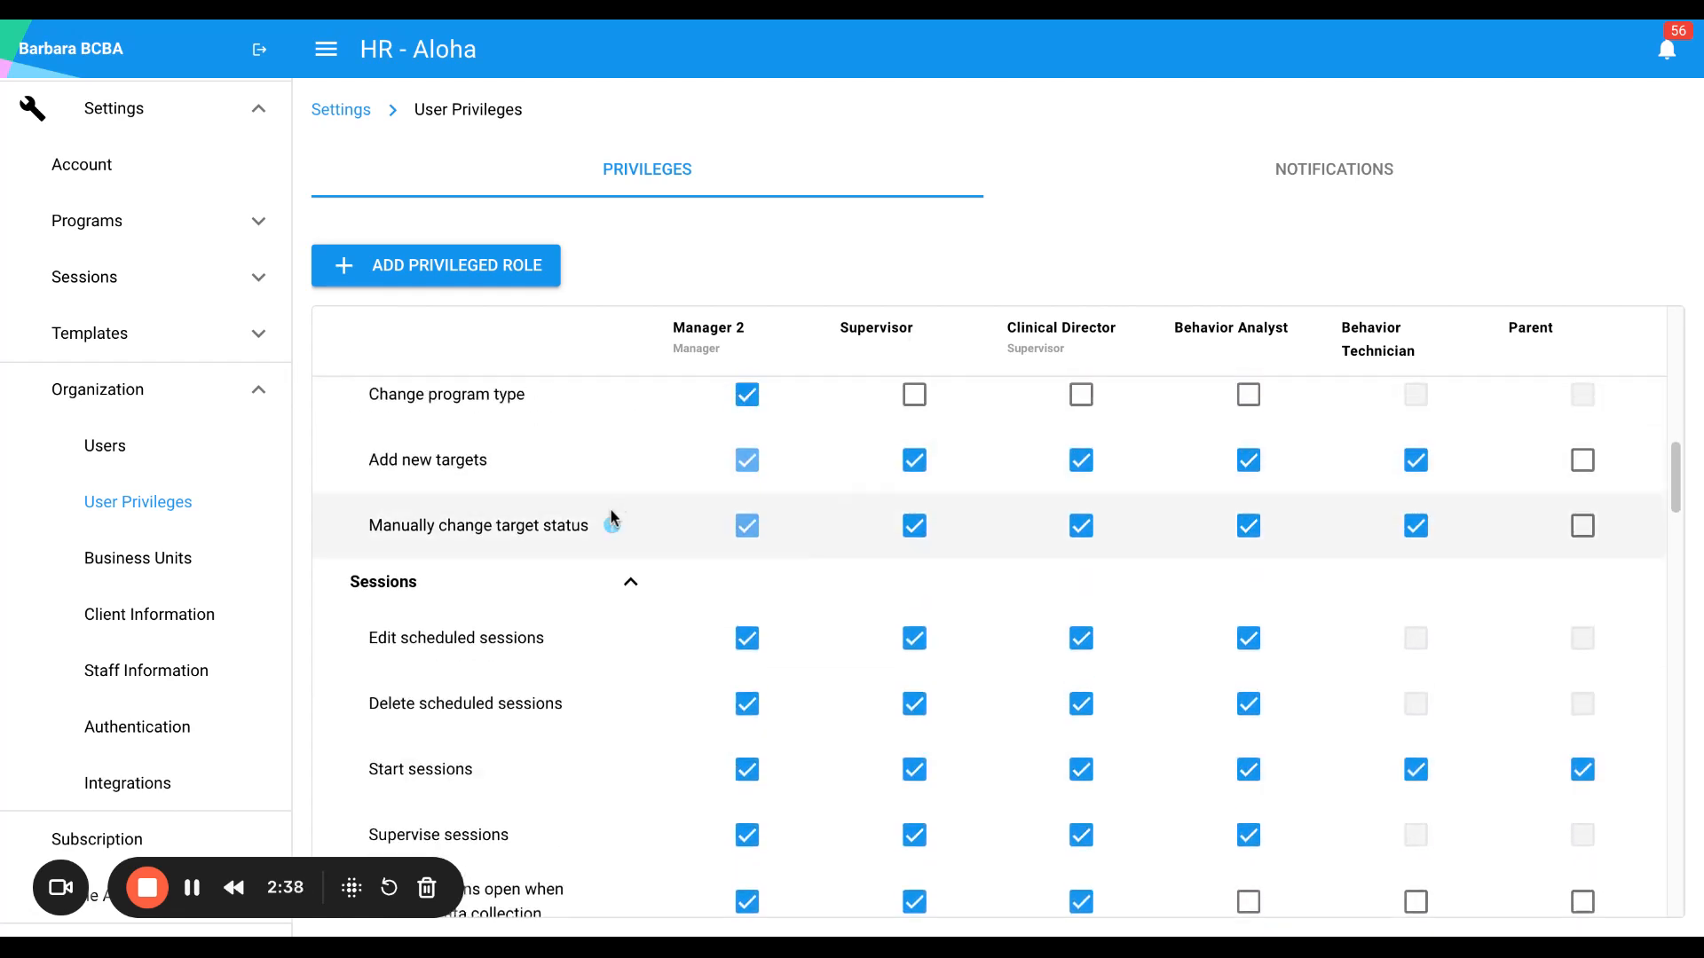
Open the notification settings and display them for the Behavior Analyst role
scroll(614, 527, up, 5)
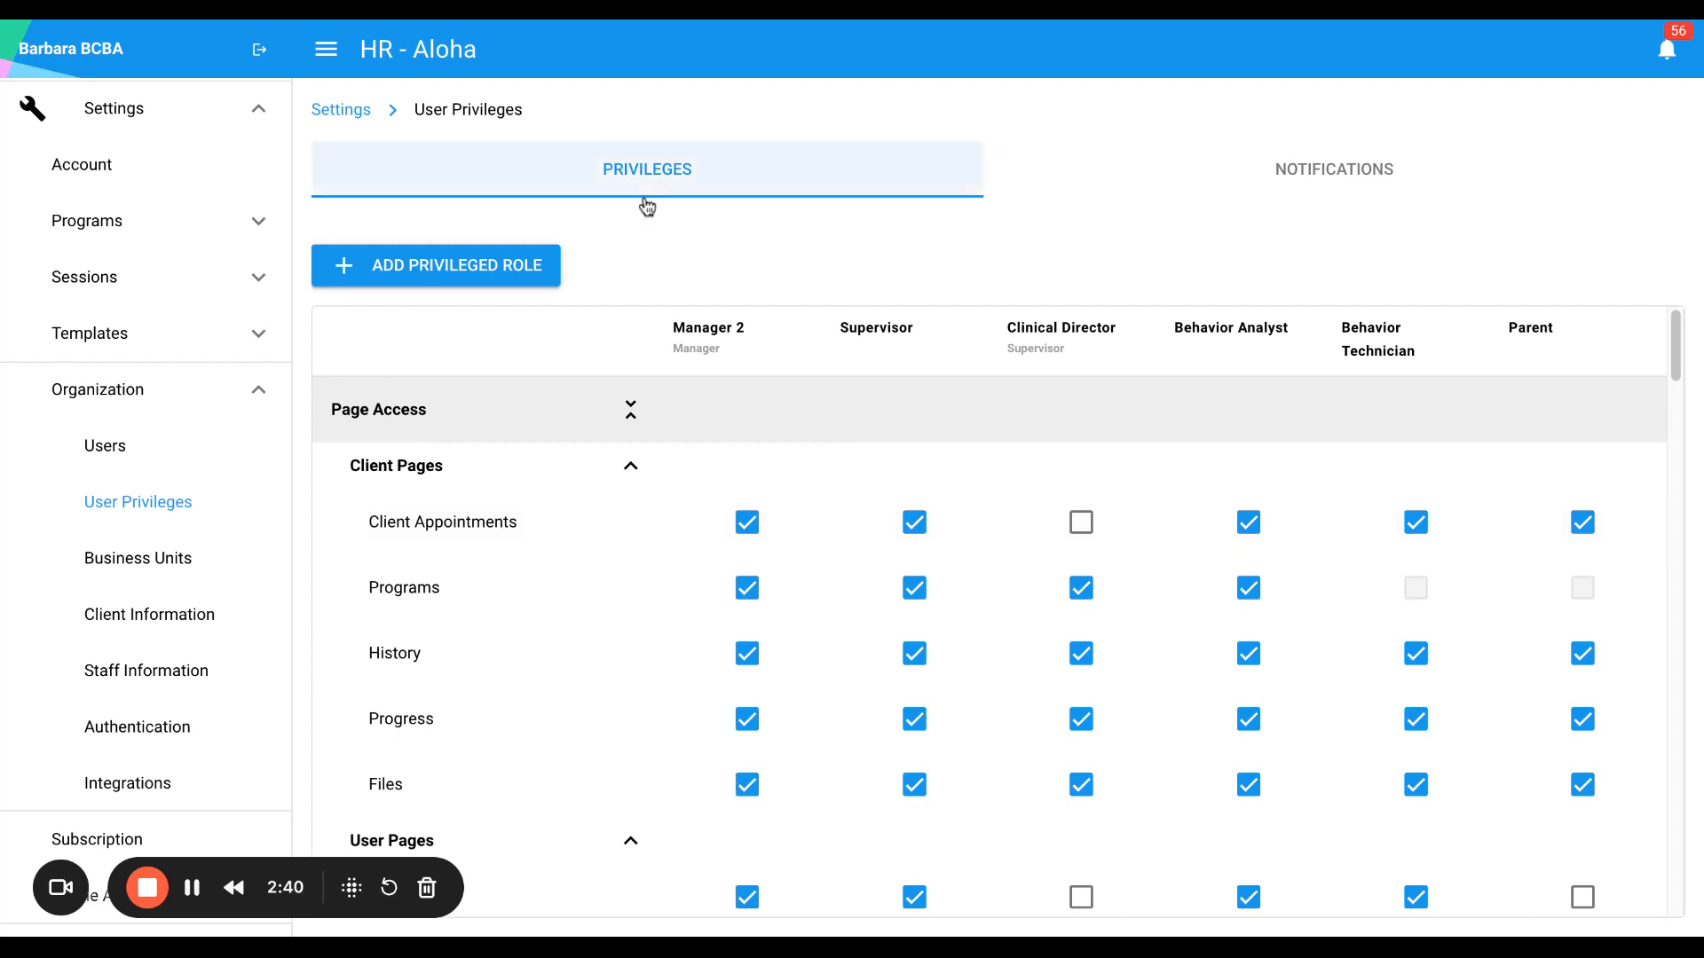
click(1350, 182)
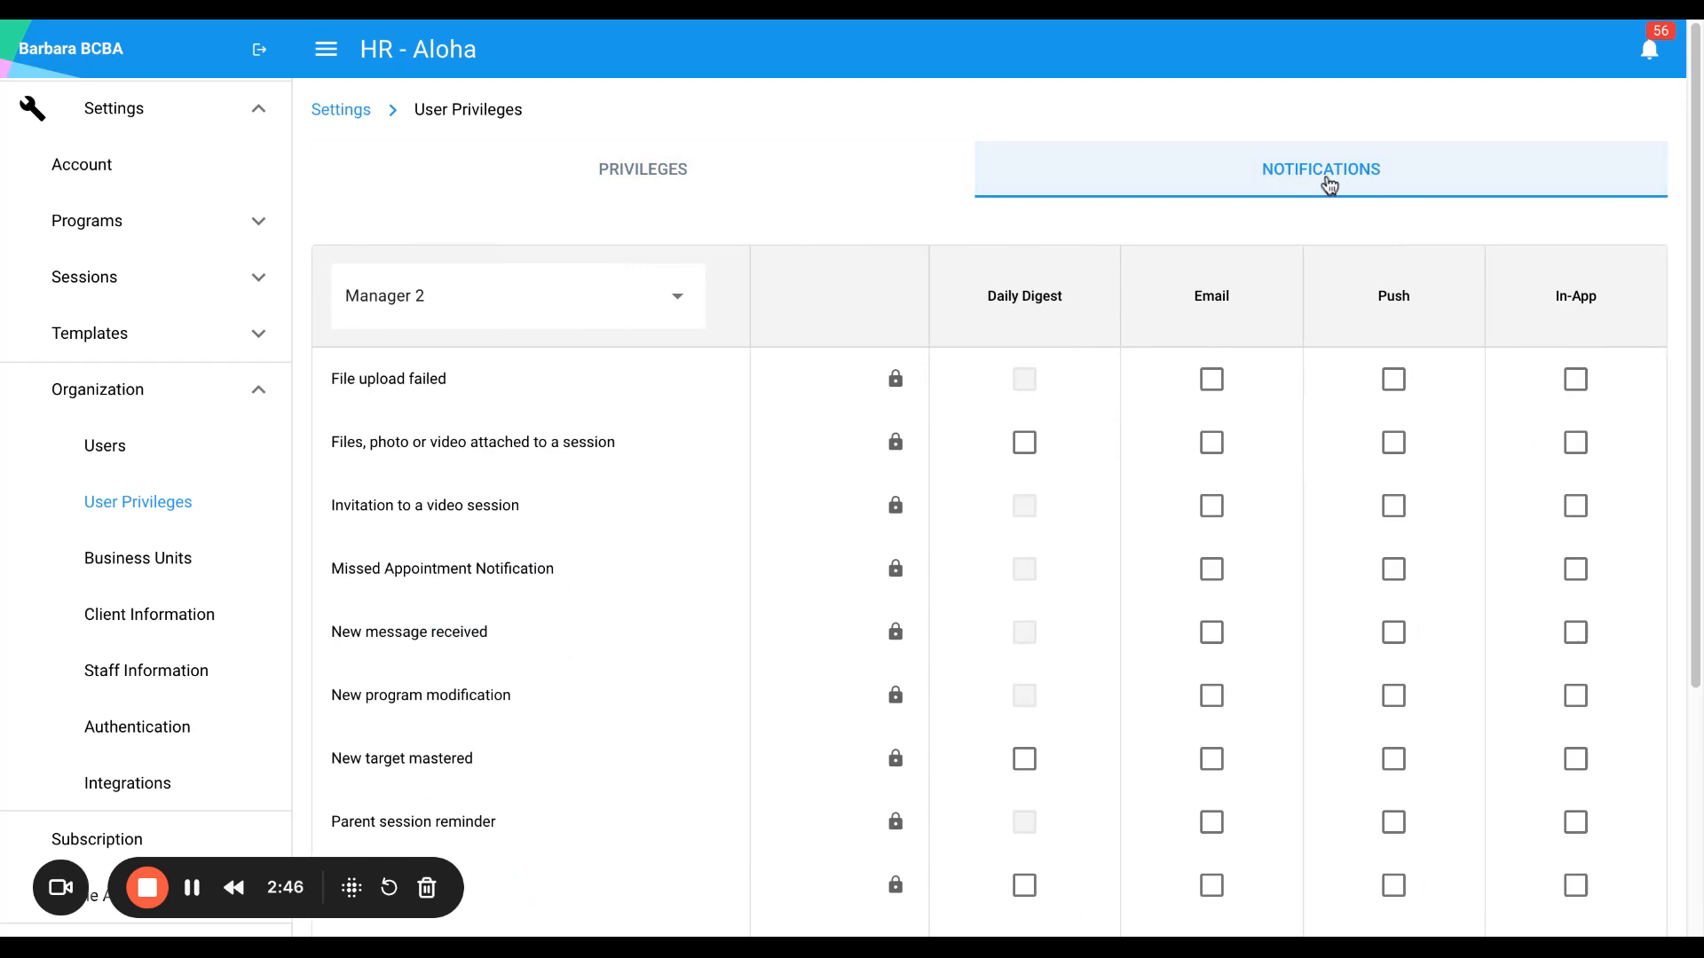
click(653, 308)
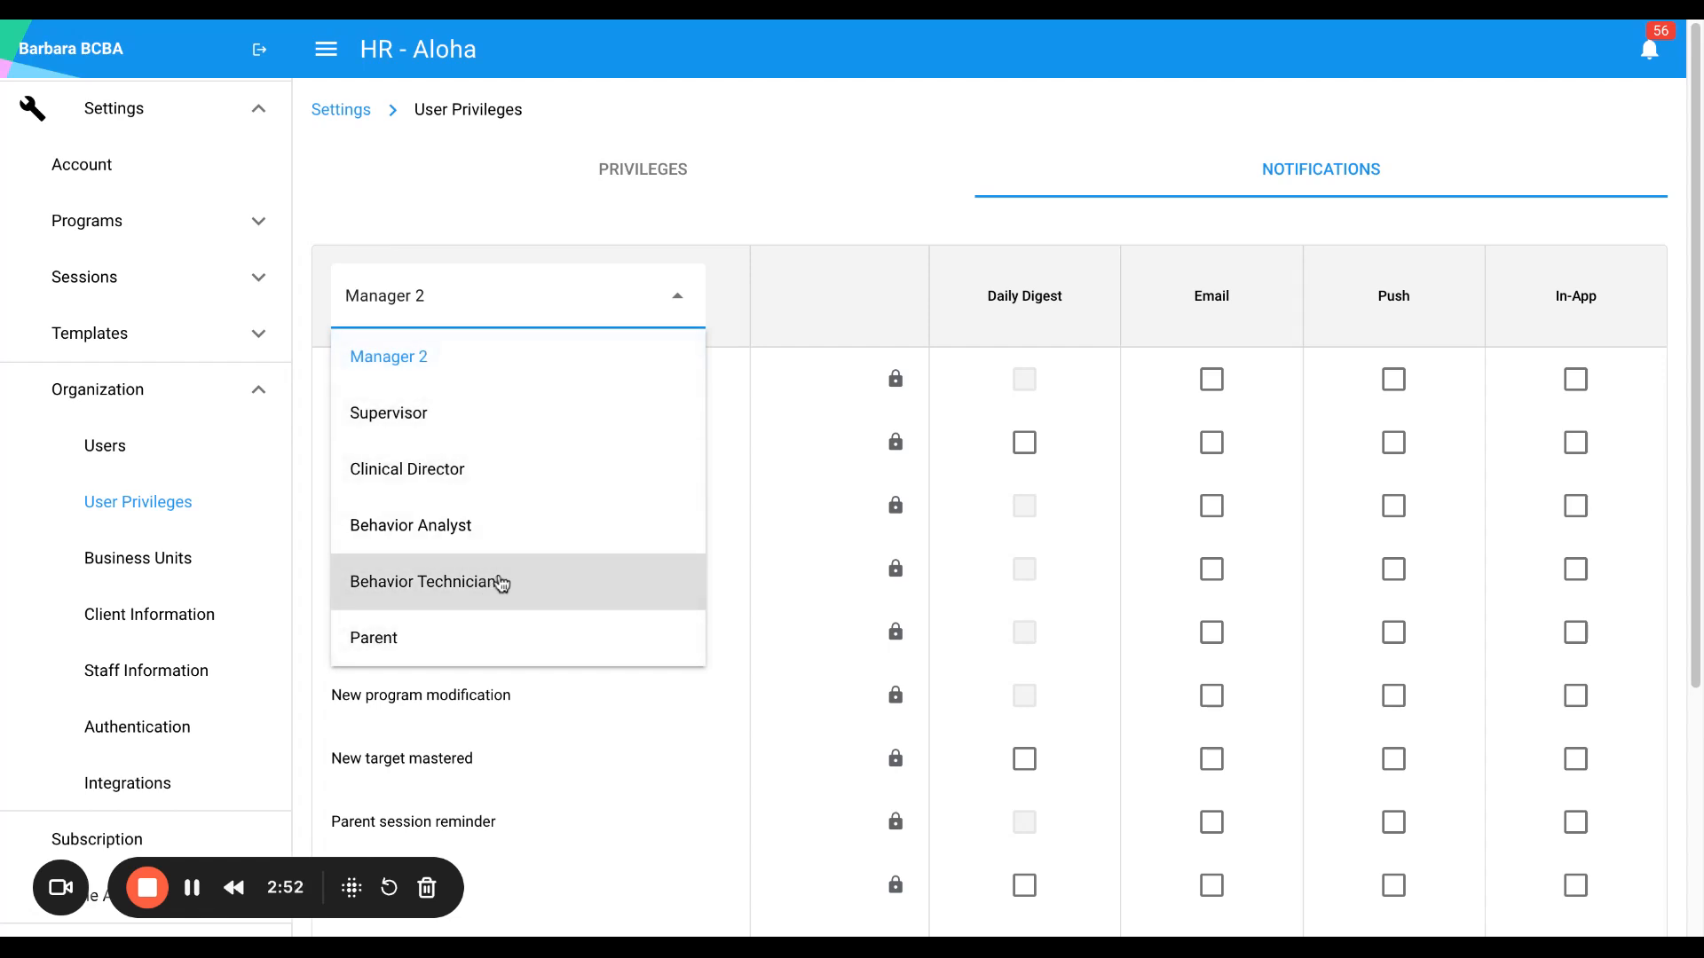
click(449, 531)
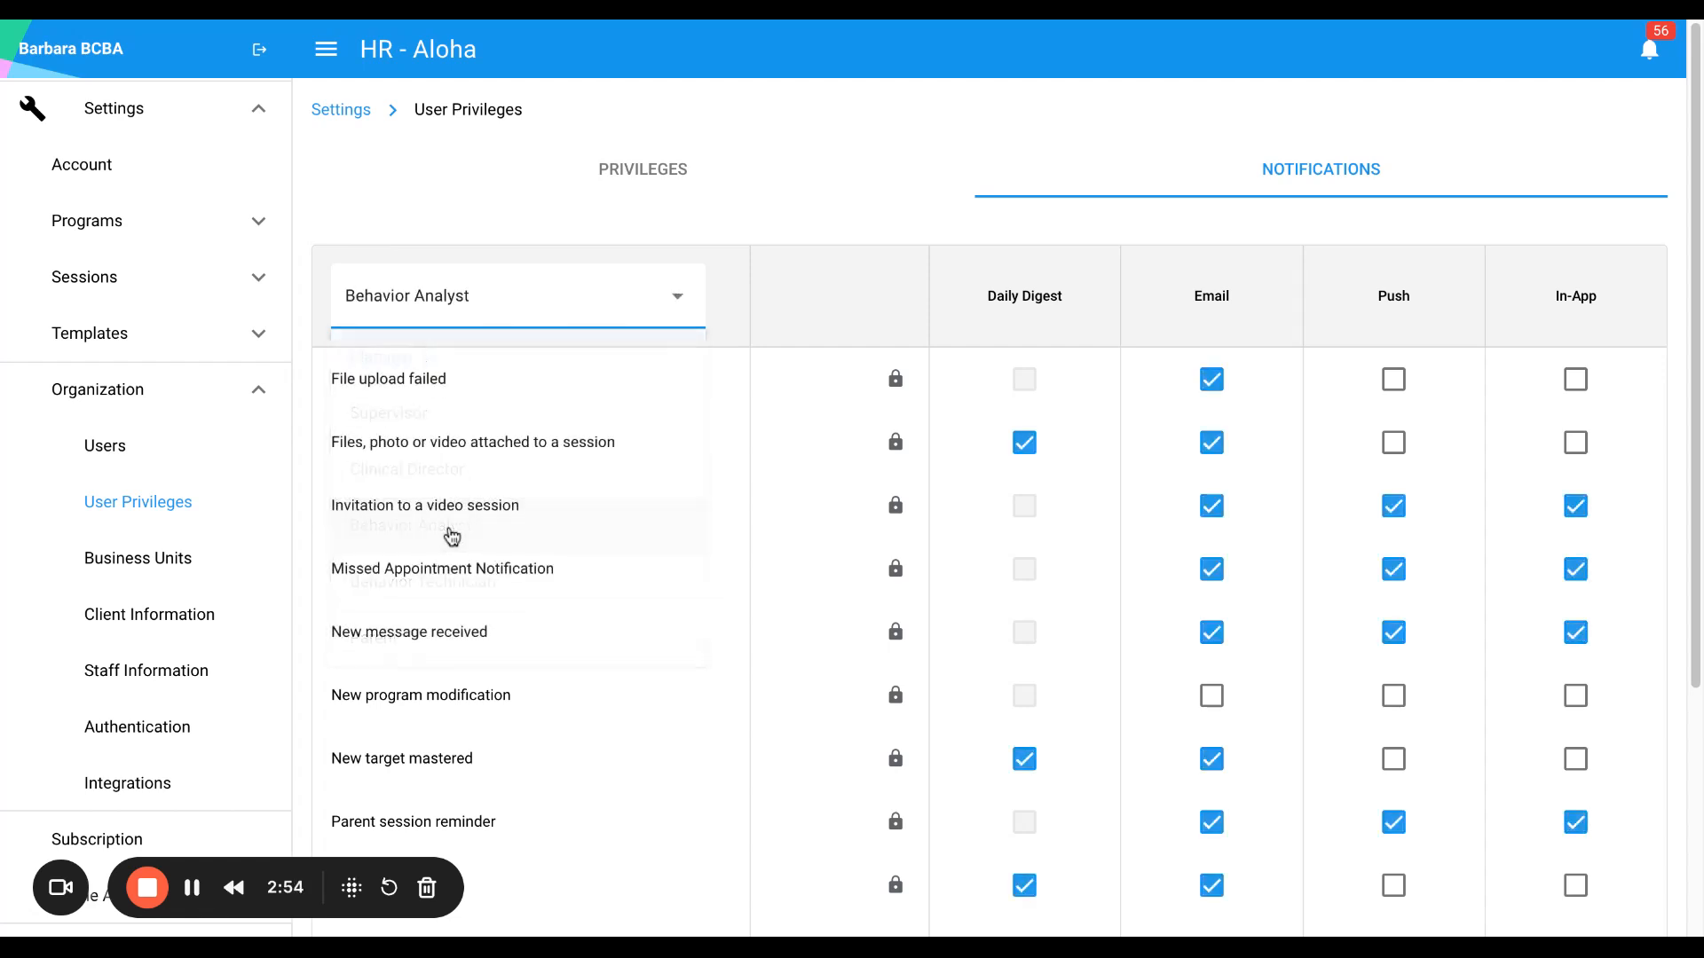
Look through the full list of Behavior Analyst notification types and their delivery channels
scroll(633, 530, down, 1)
scroll(633, 529, up, 1)
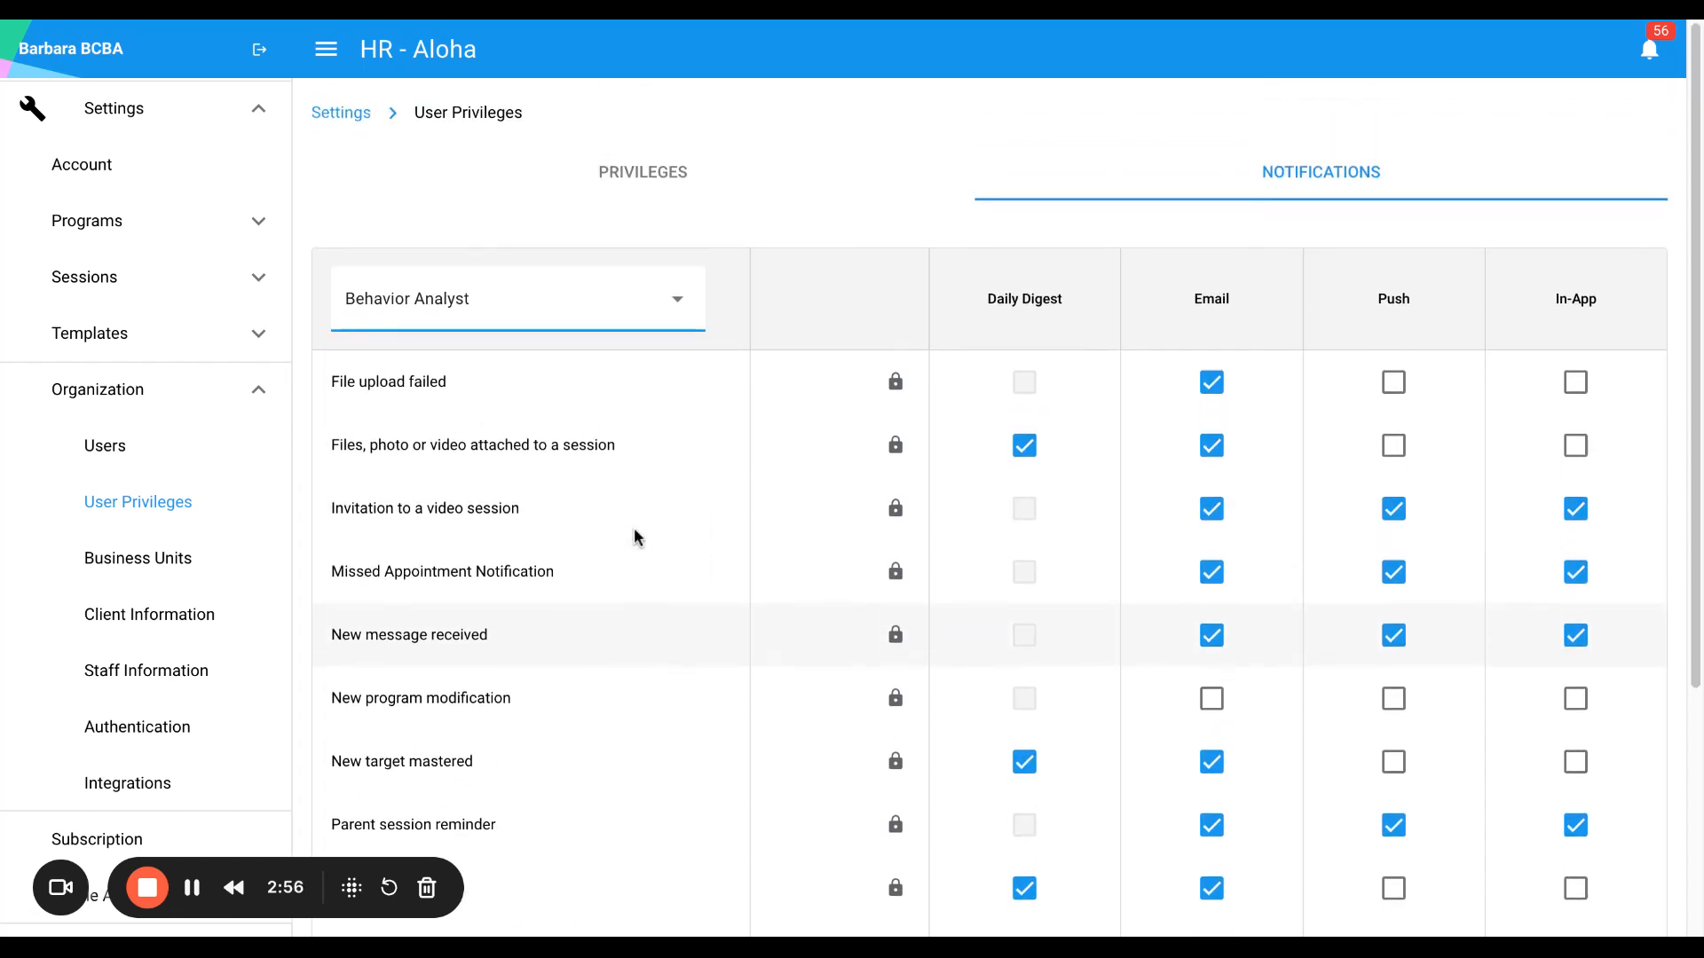
scroll(570, 617, down, 1)
scroll(570, 622, down, 3)
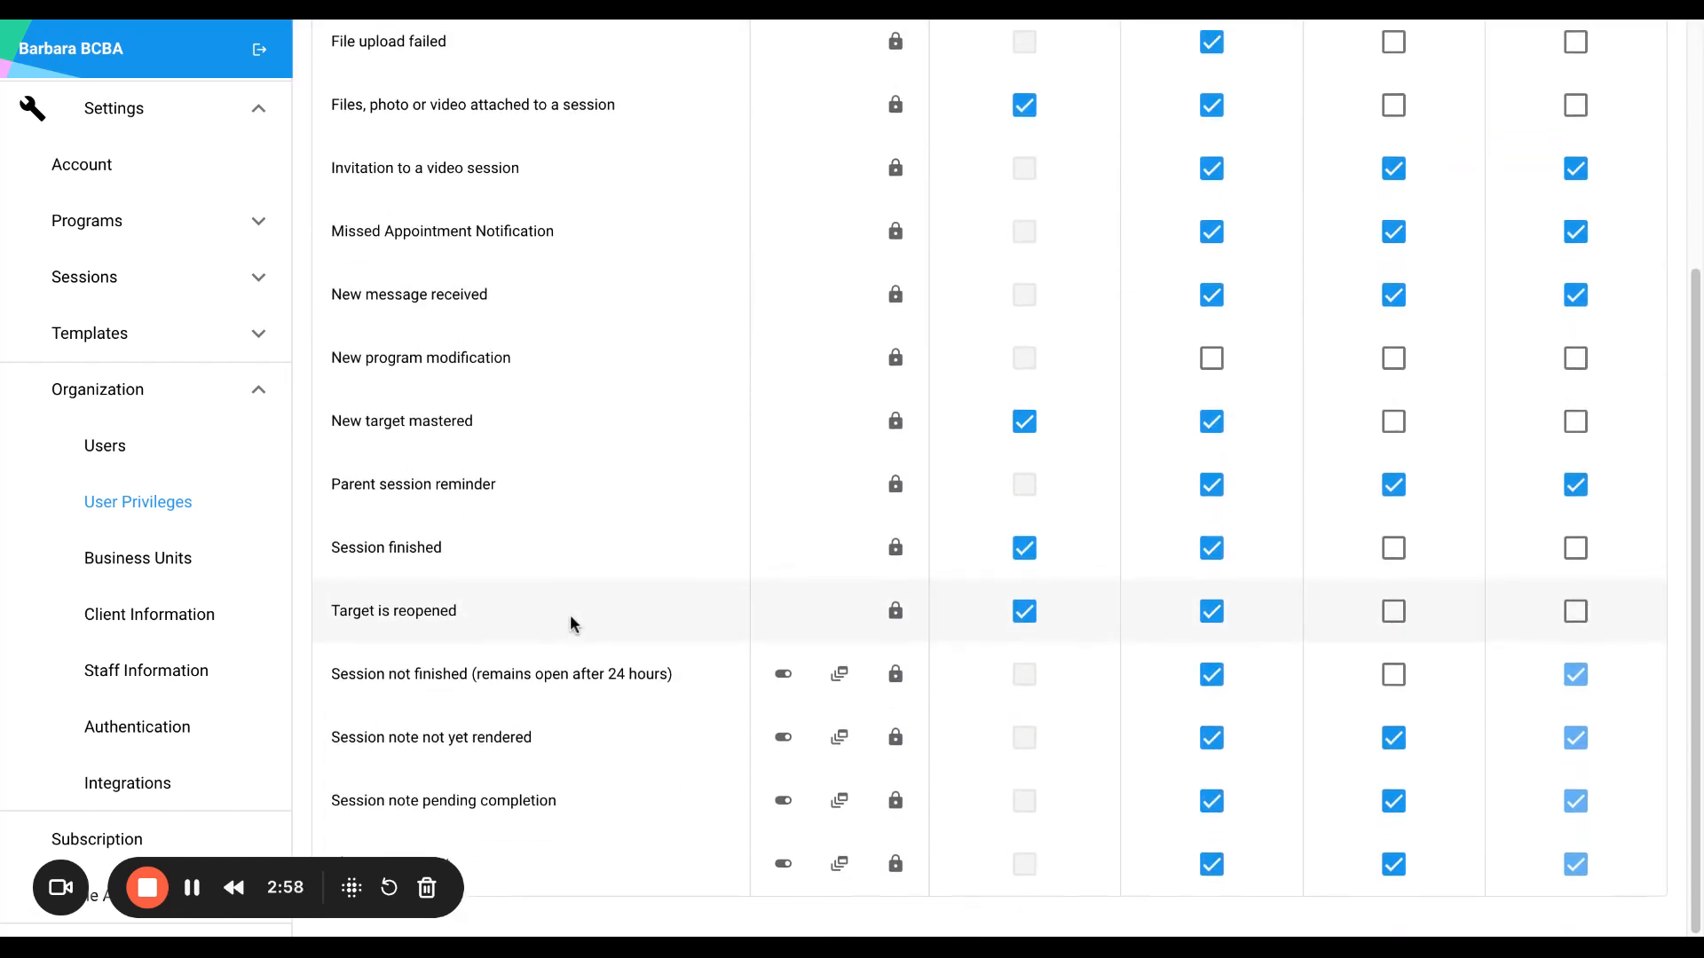
scroll(528, 540, up, 4)
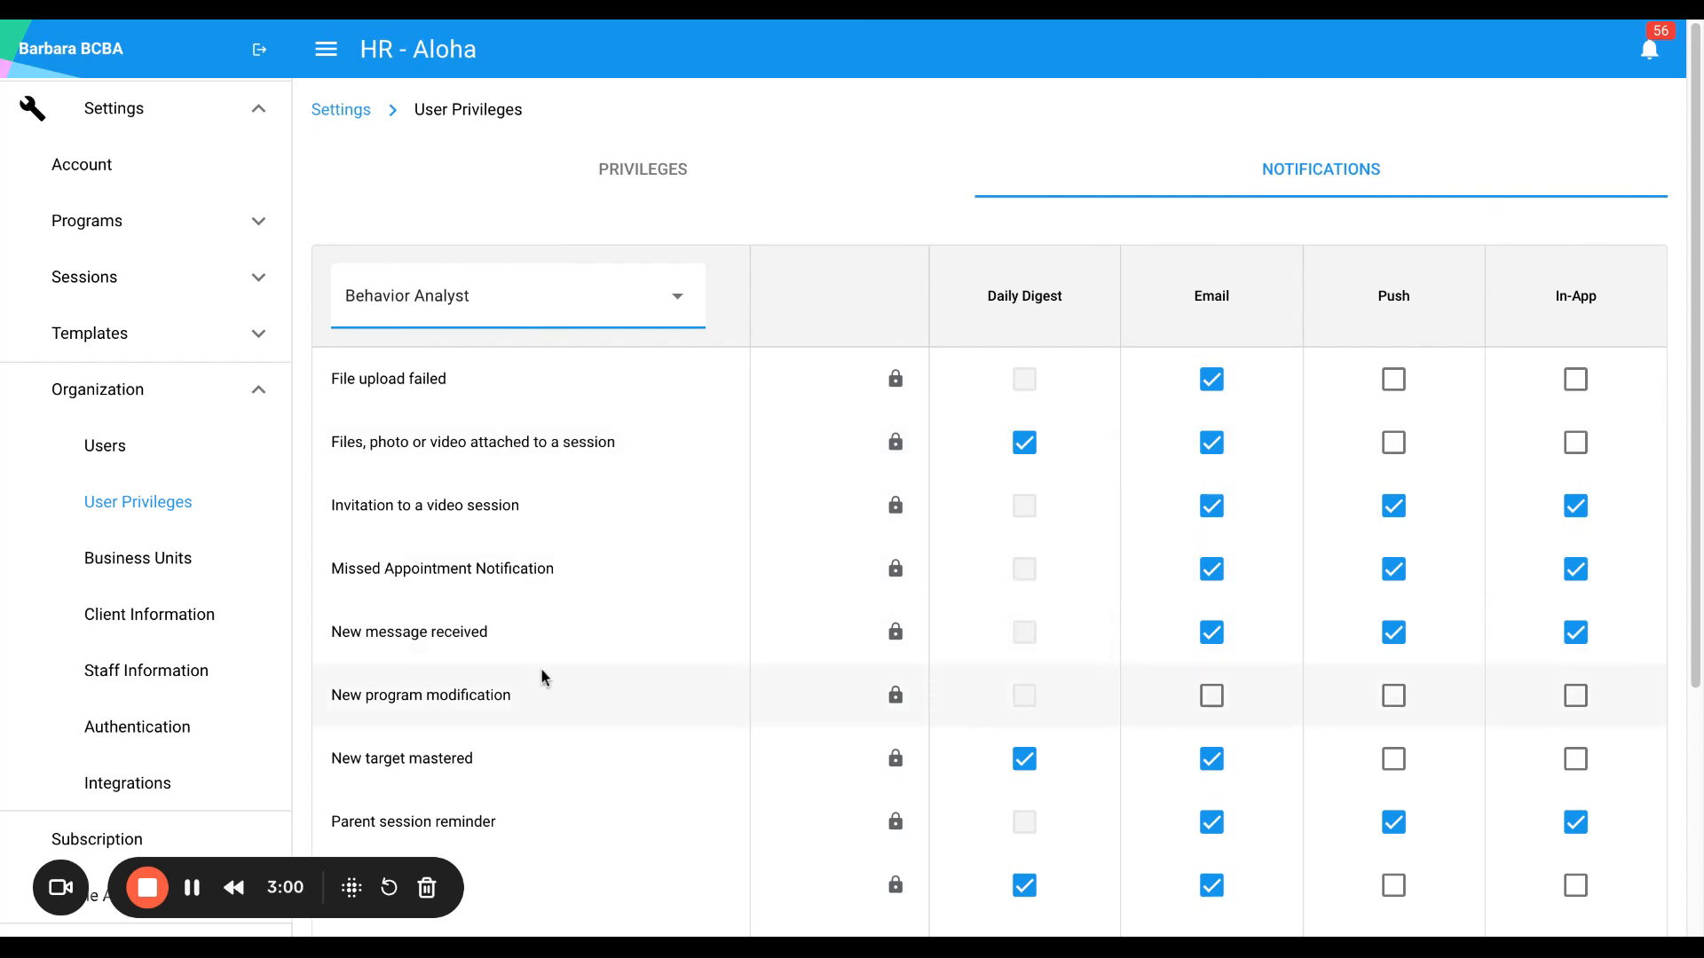
scroll(544, 677, down, 2)
scroll(544, 677, up, 2)
Try allowing Behavior Analysts to change personal settings for File upload failed notifications, and lock them again
mouse_move(897, 357)
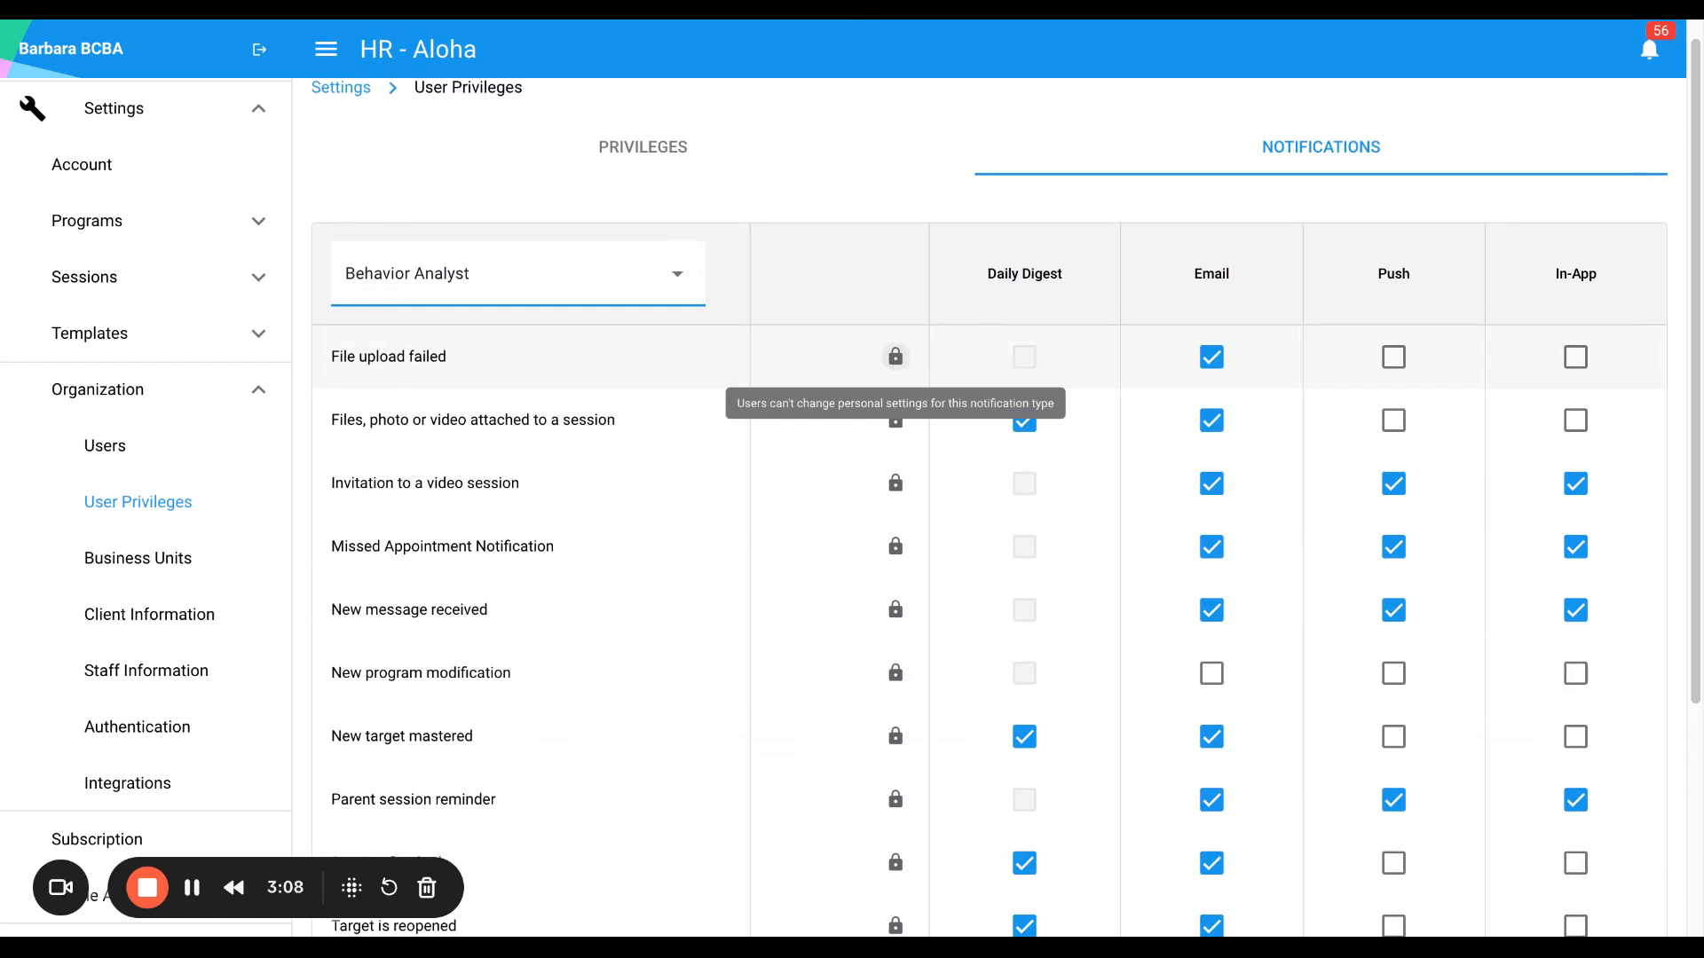
click(895, 356)
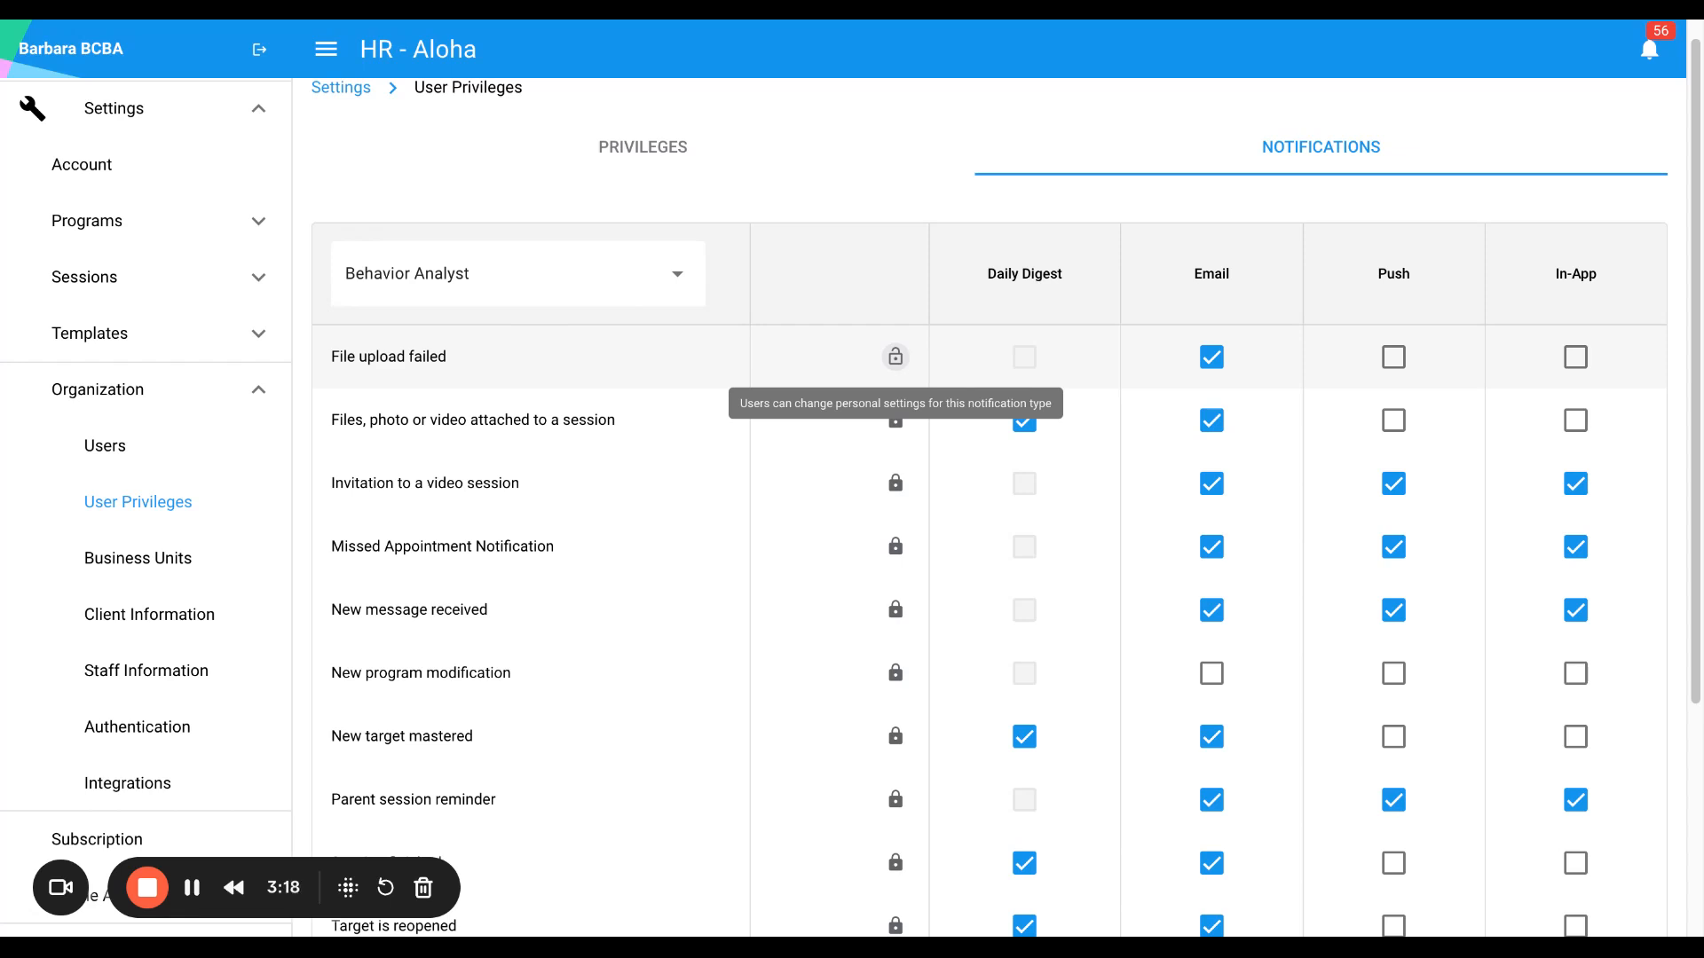
click(895, 357)
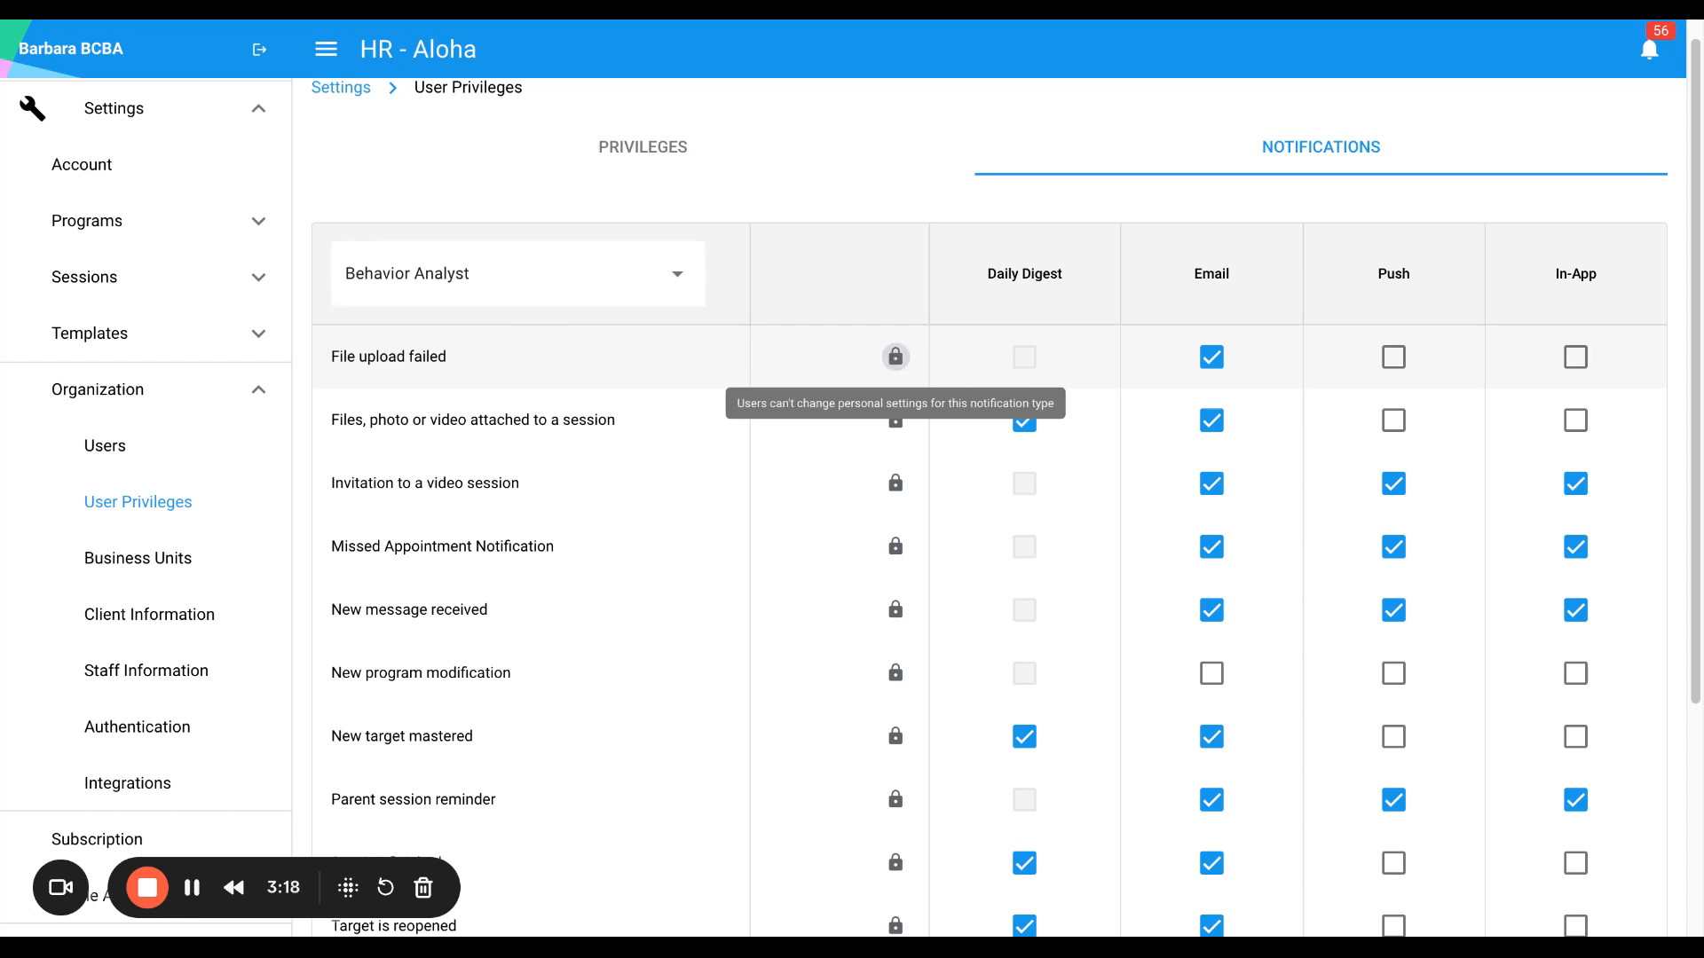
Try enabling Push and In-App delivery for File upload failed notifications, and turn both off again
click(1394, 358)
click(1575, 357)
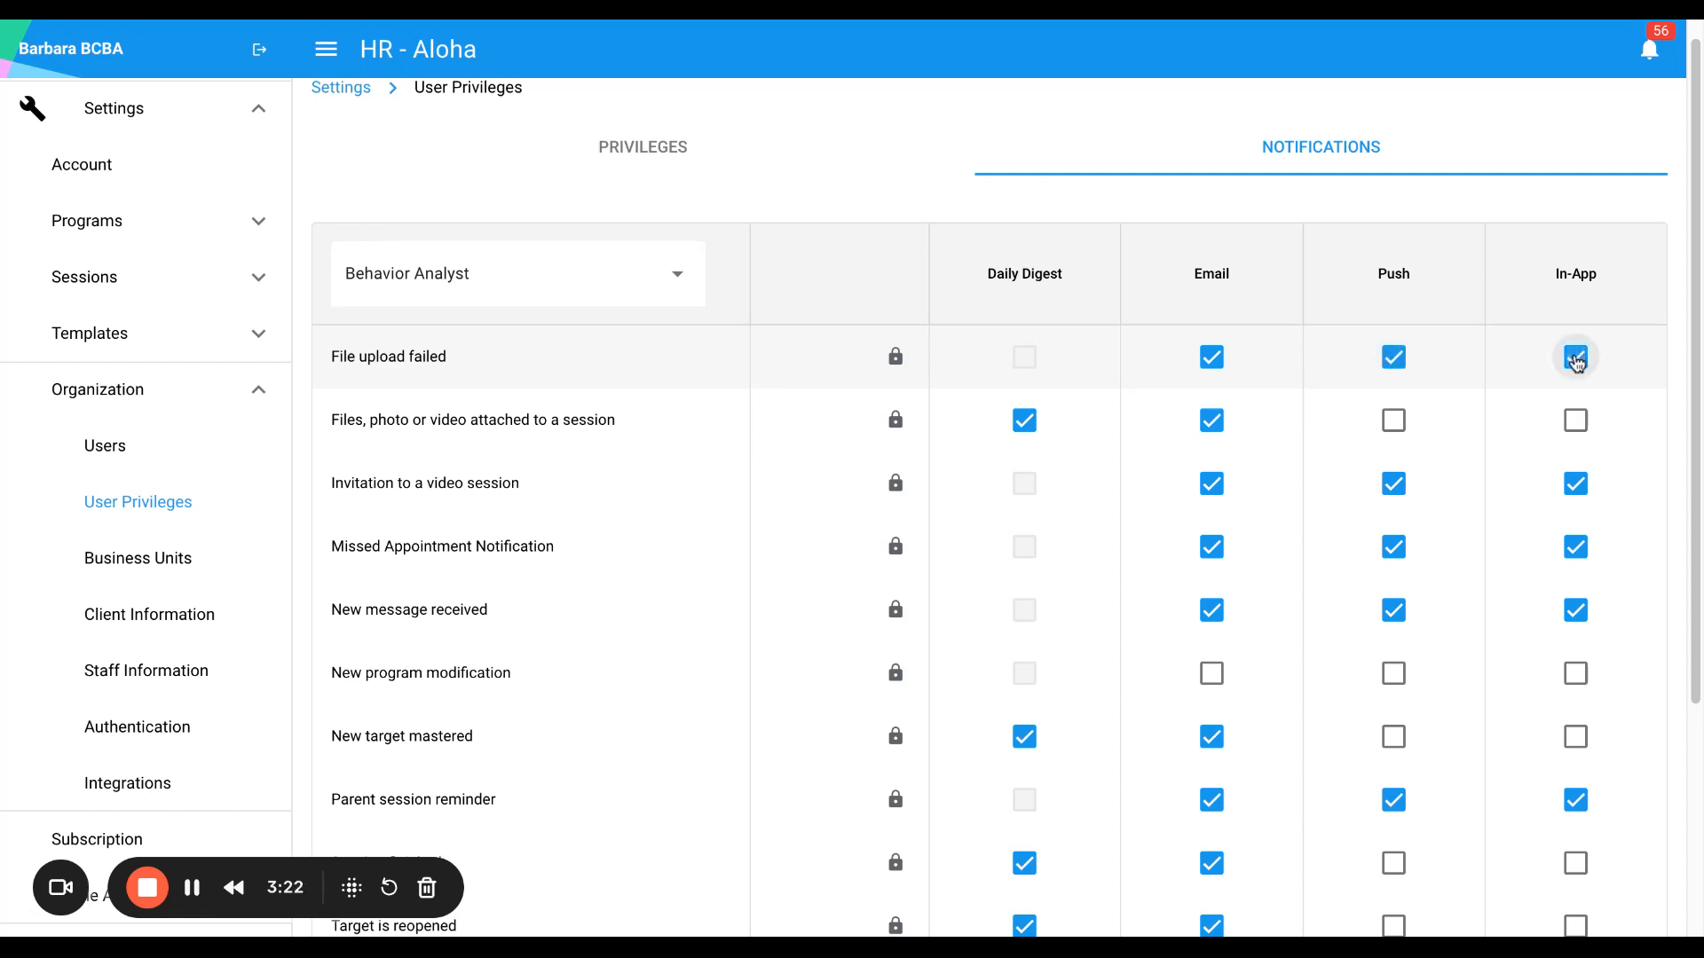
scroll(1038, 752, down, 3)
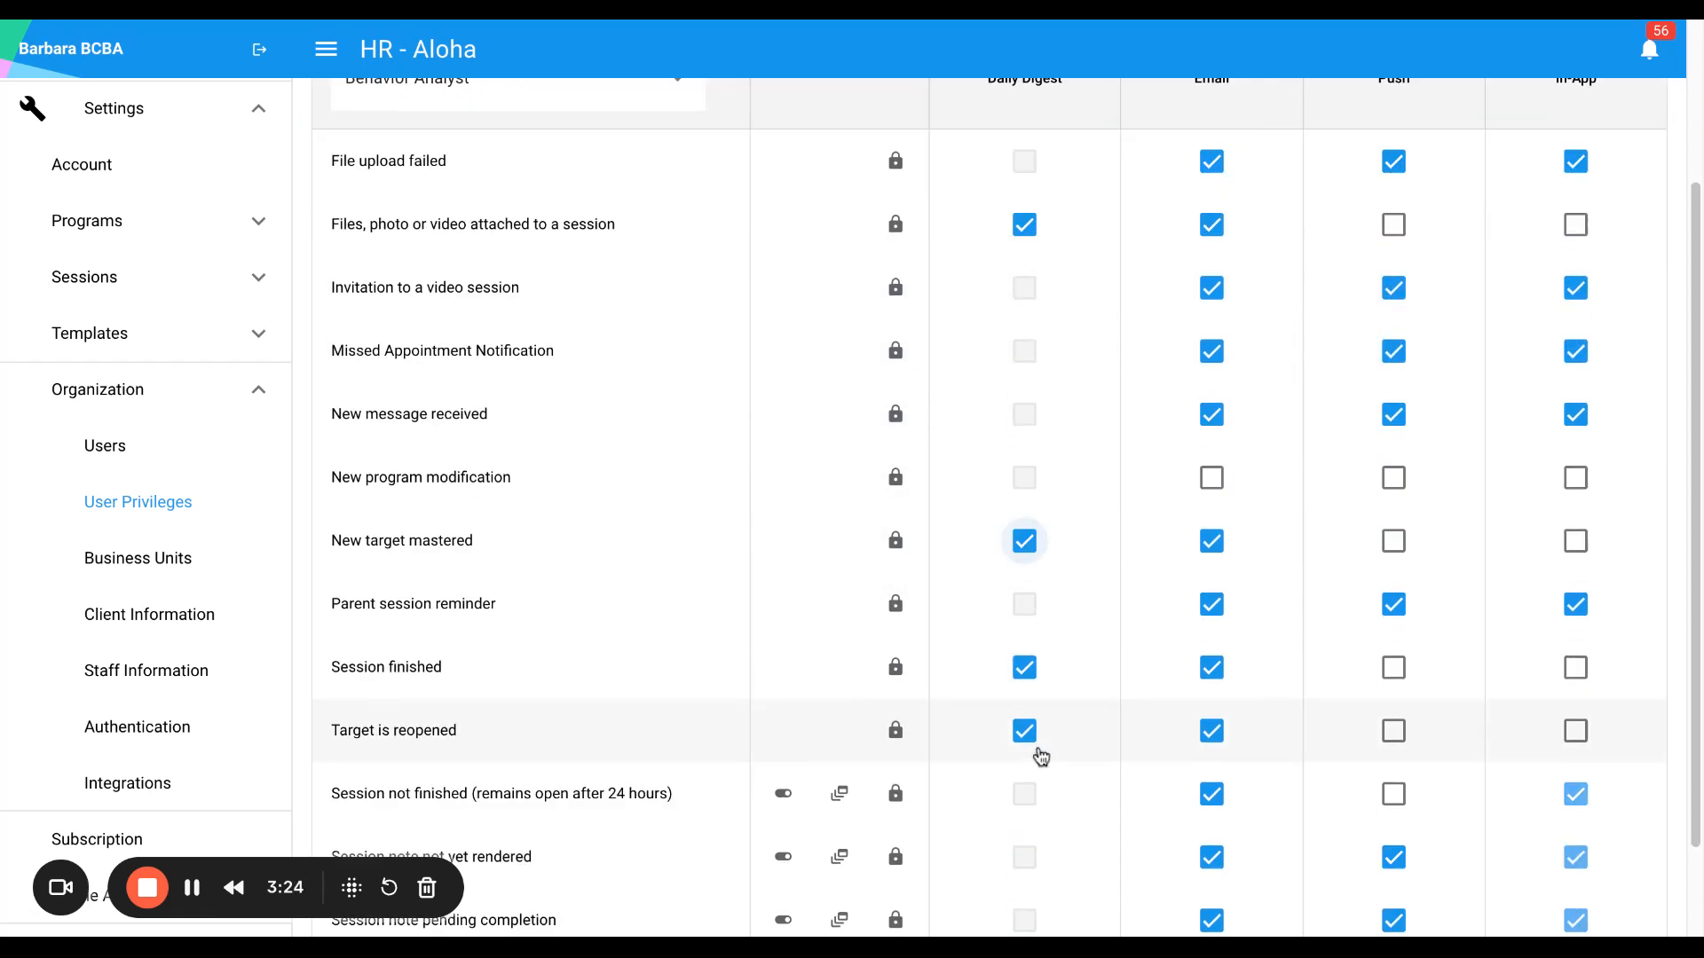
scroll(1027, 665, up, 2)
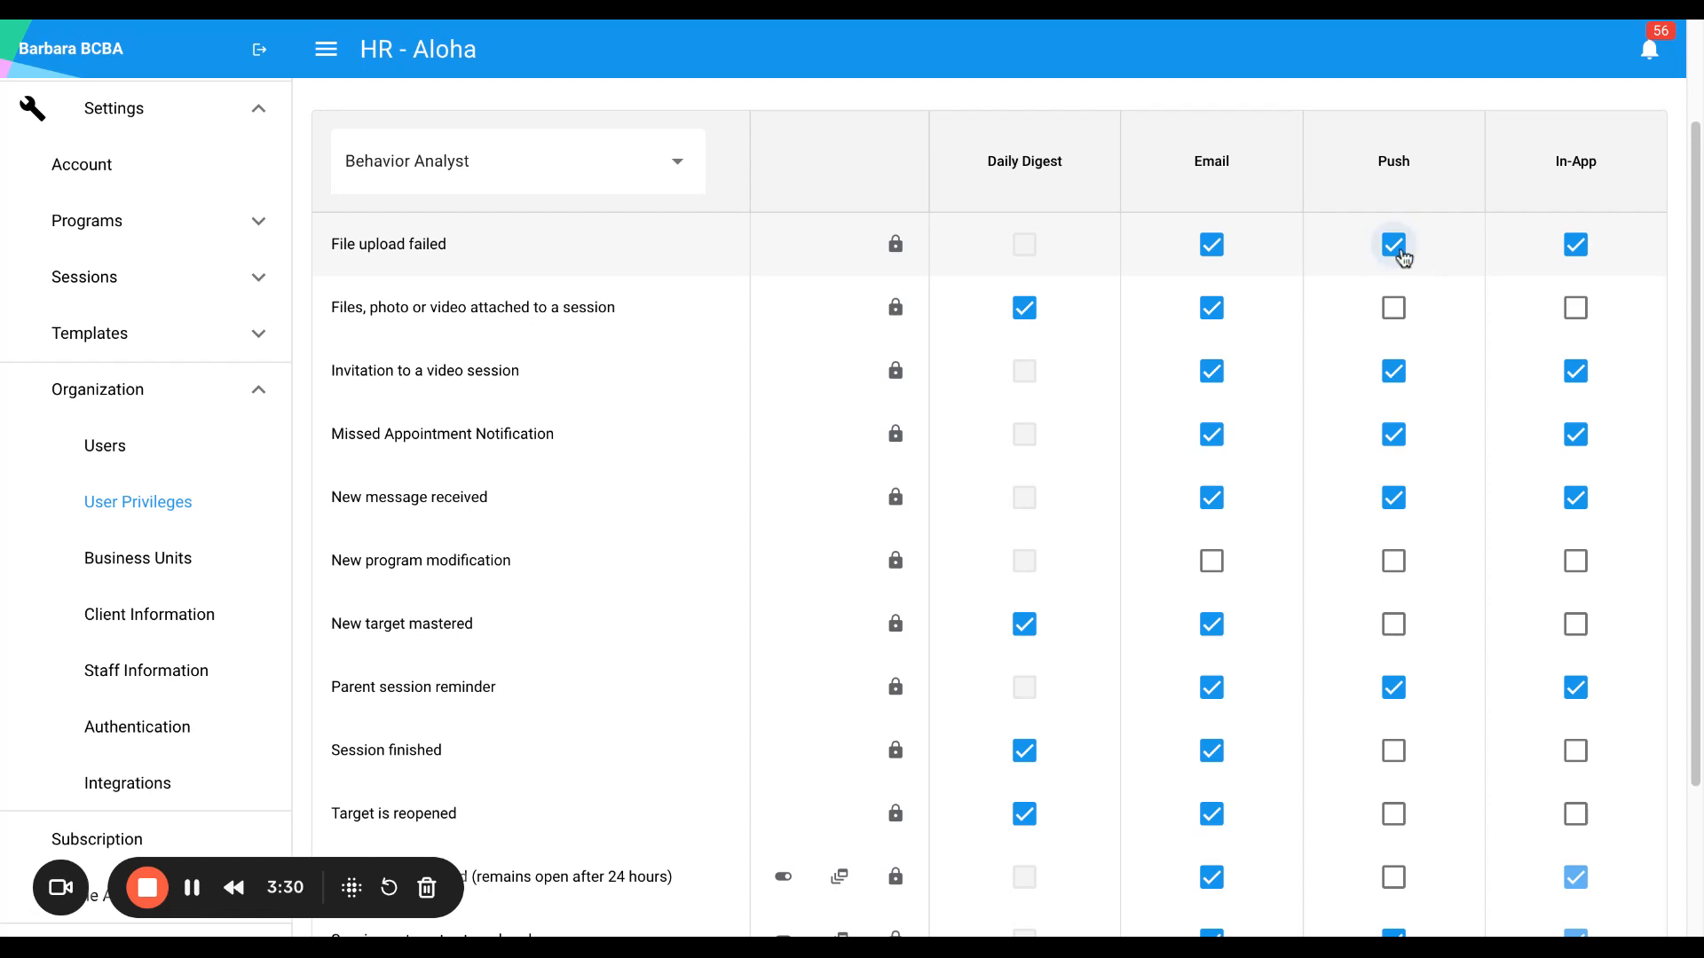
click(1578, 256)
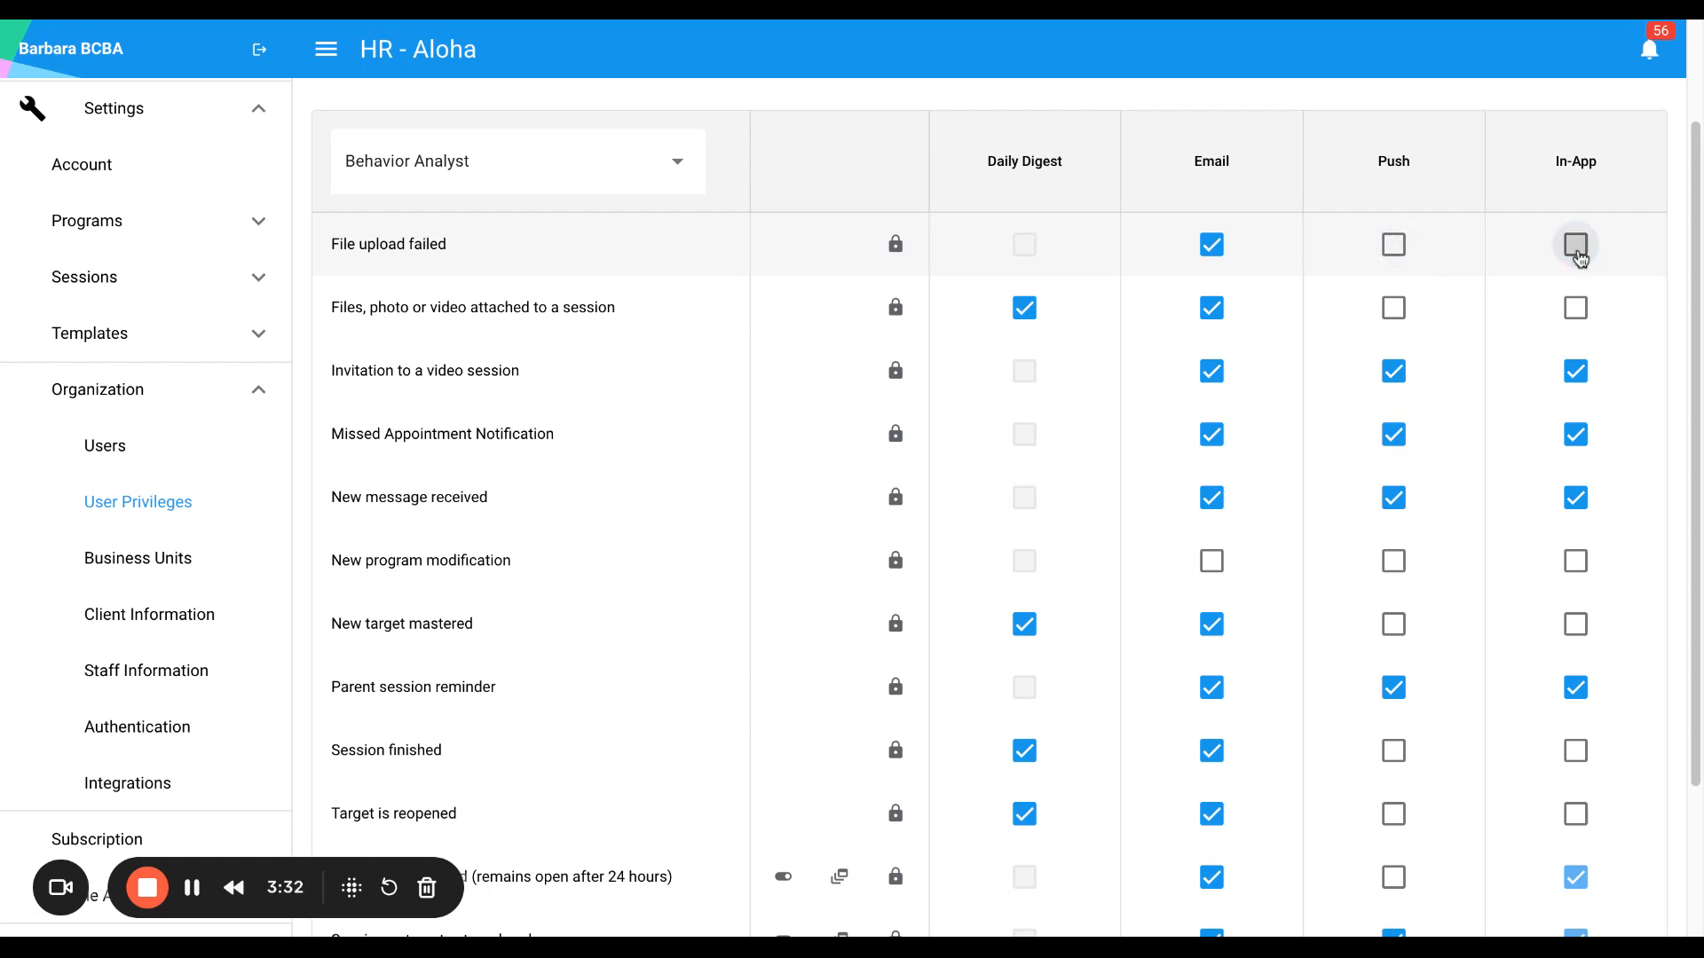
scroll(1464, 257, up, 2)
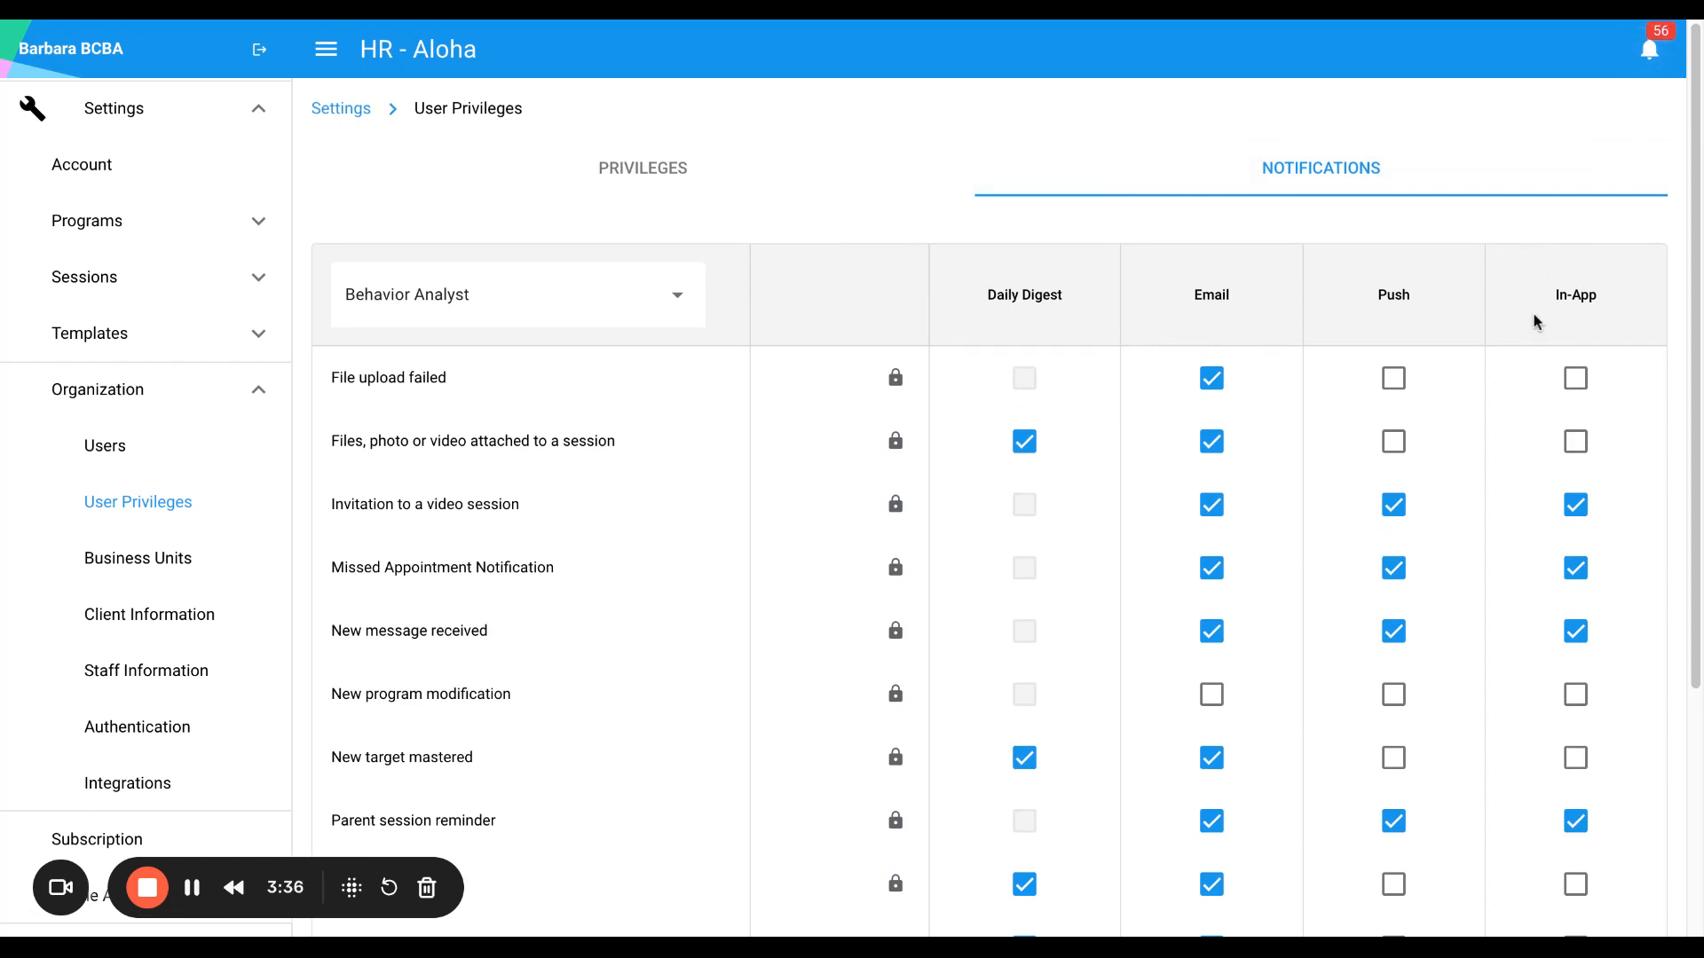
Read the action options of the Session not finished notification and try preventing users from starting sessions while it is pending
scroll(1496, 477, down, 4)
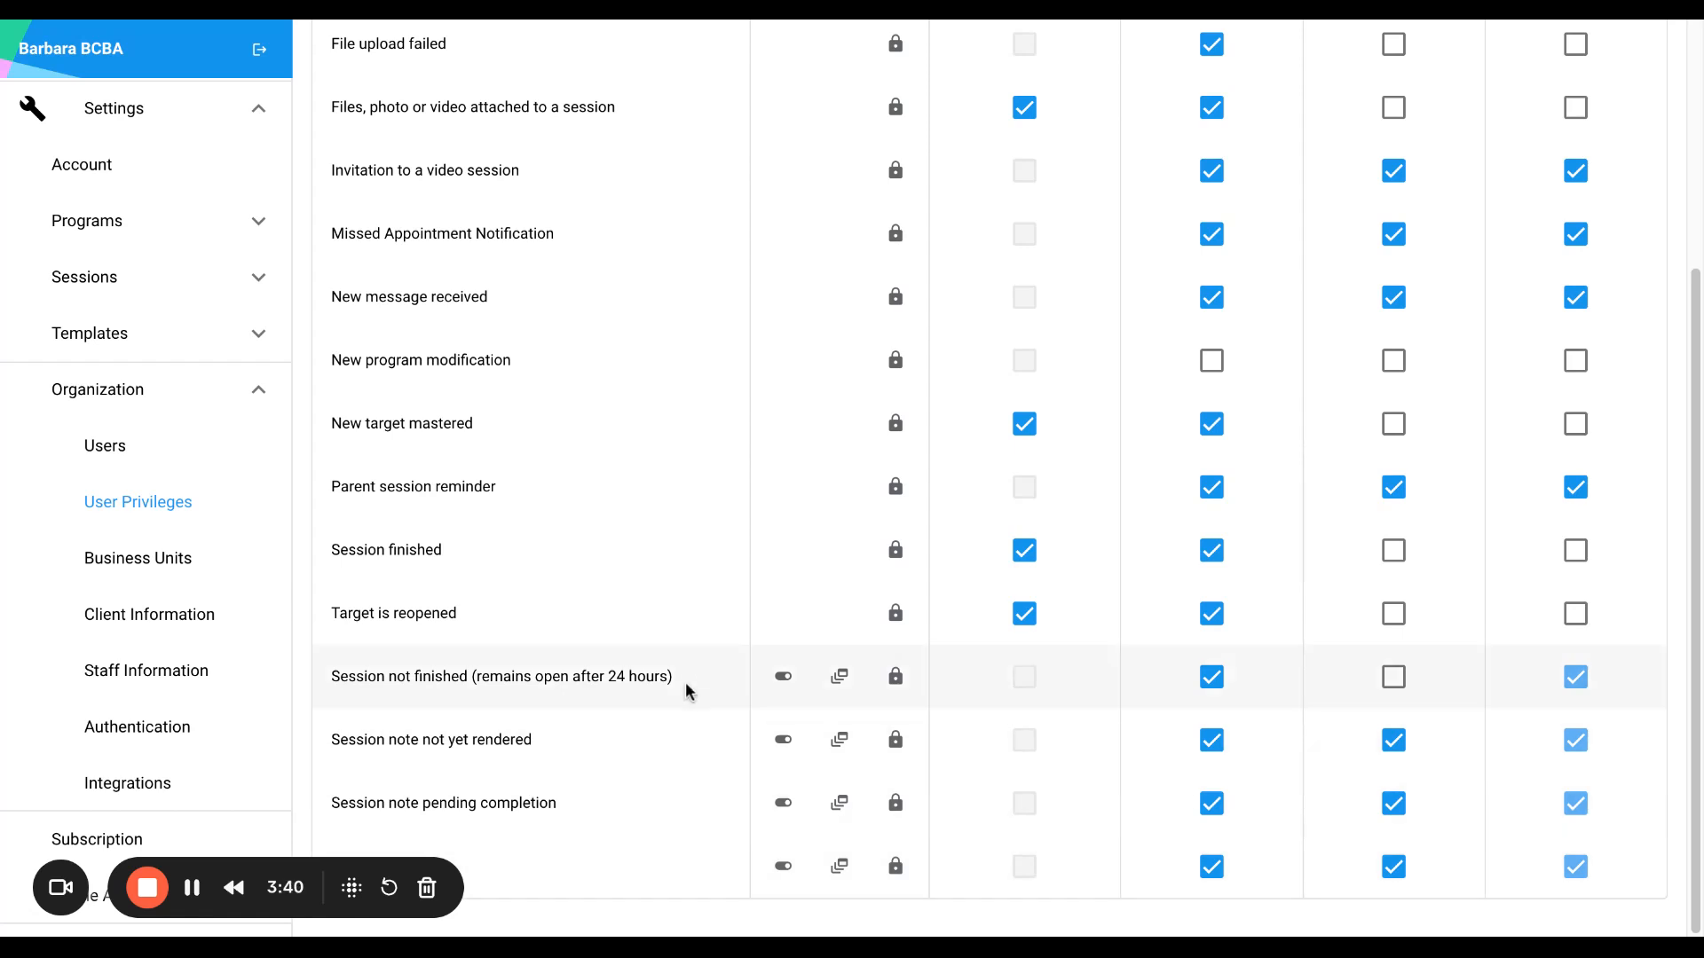
scroll(700, 835, down, 1)
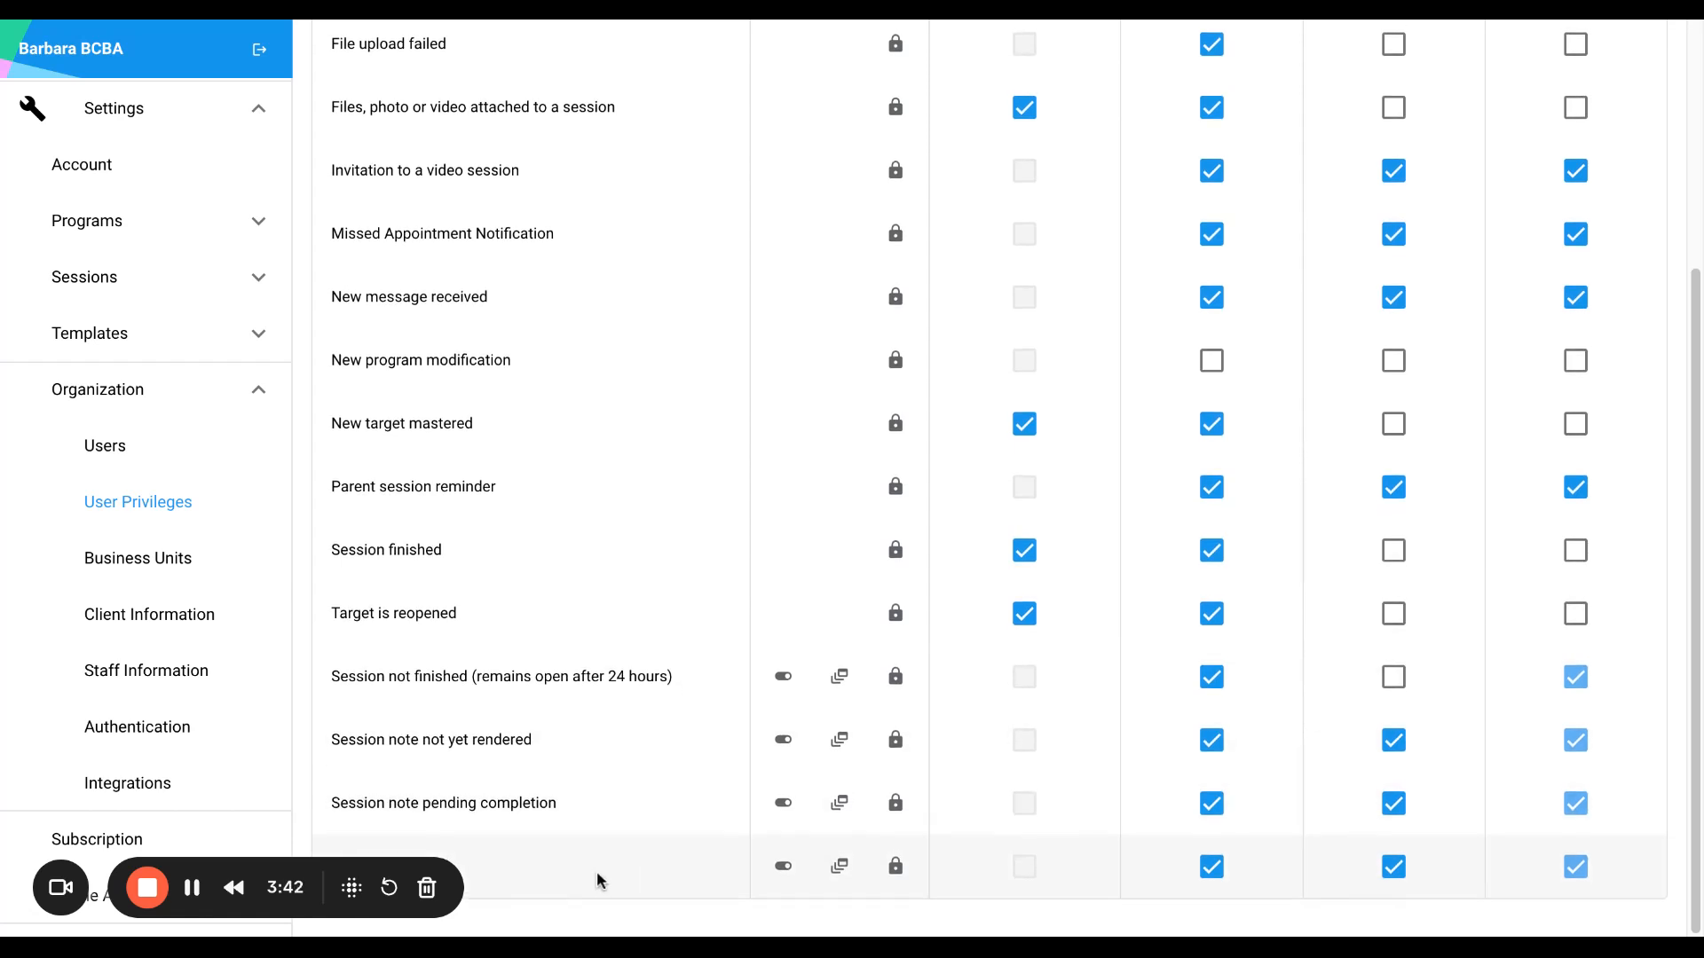
scroll(415, 781, down, 1)
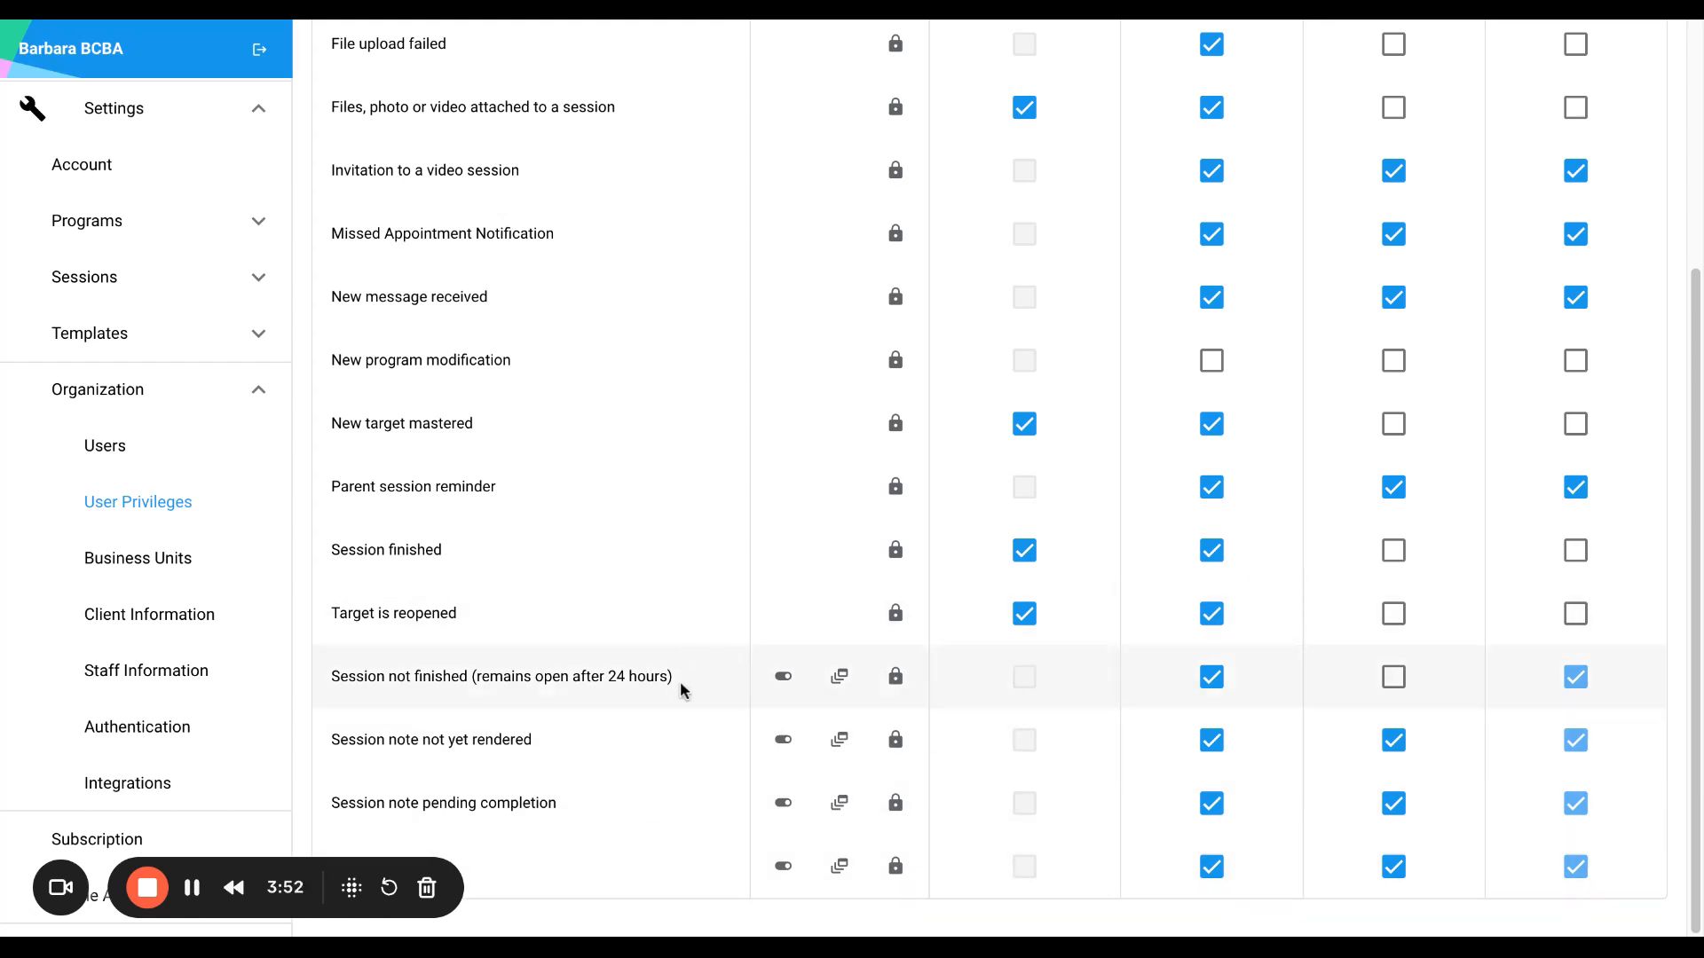
mouse_move(785, 680)
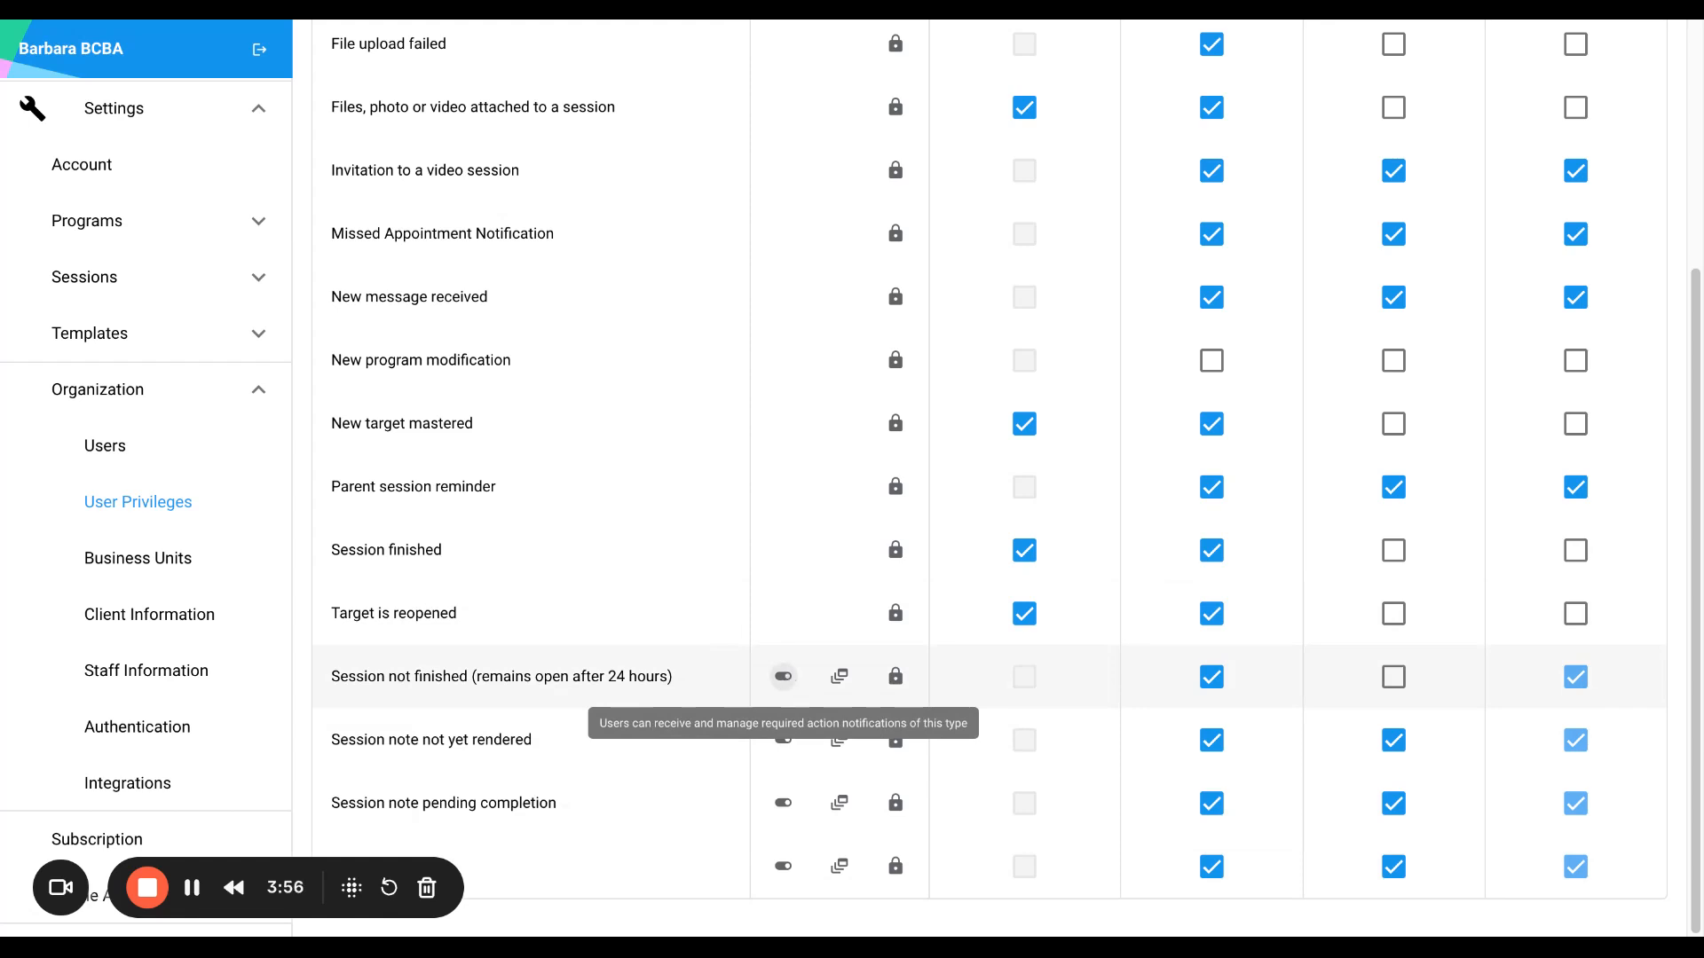
mouse_move(842, 681)
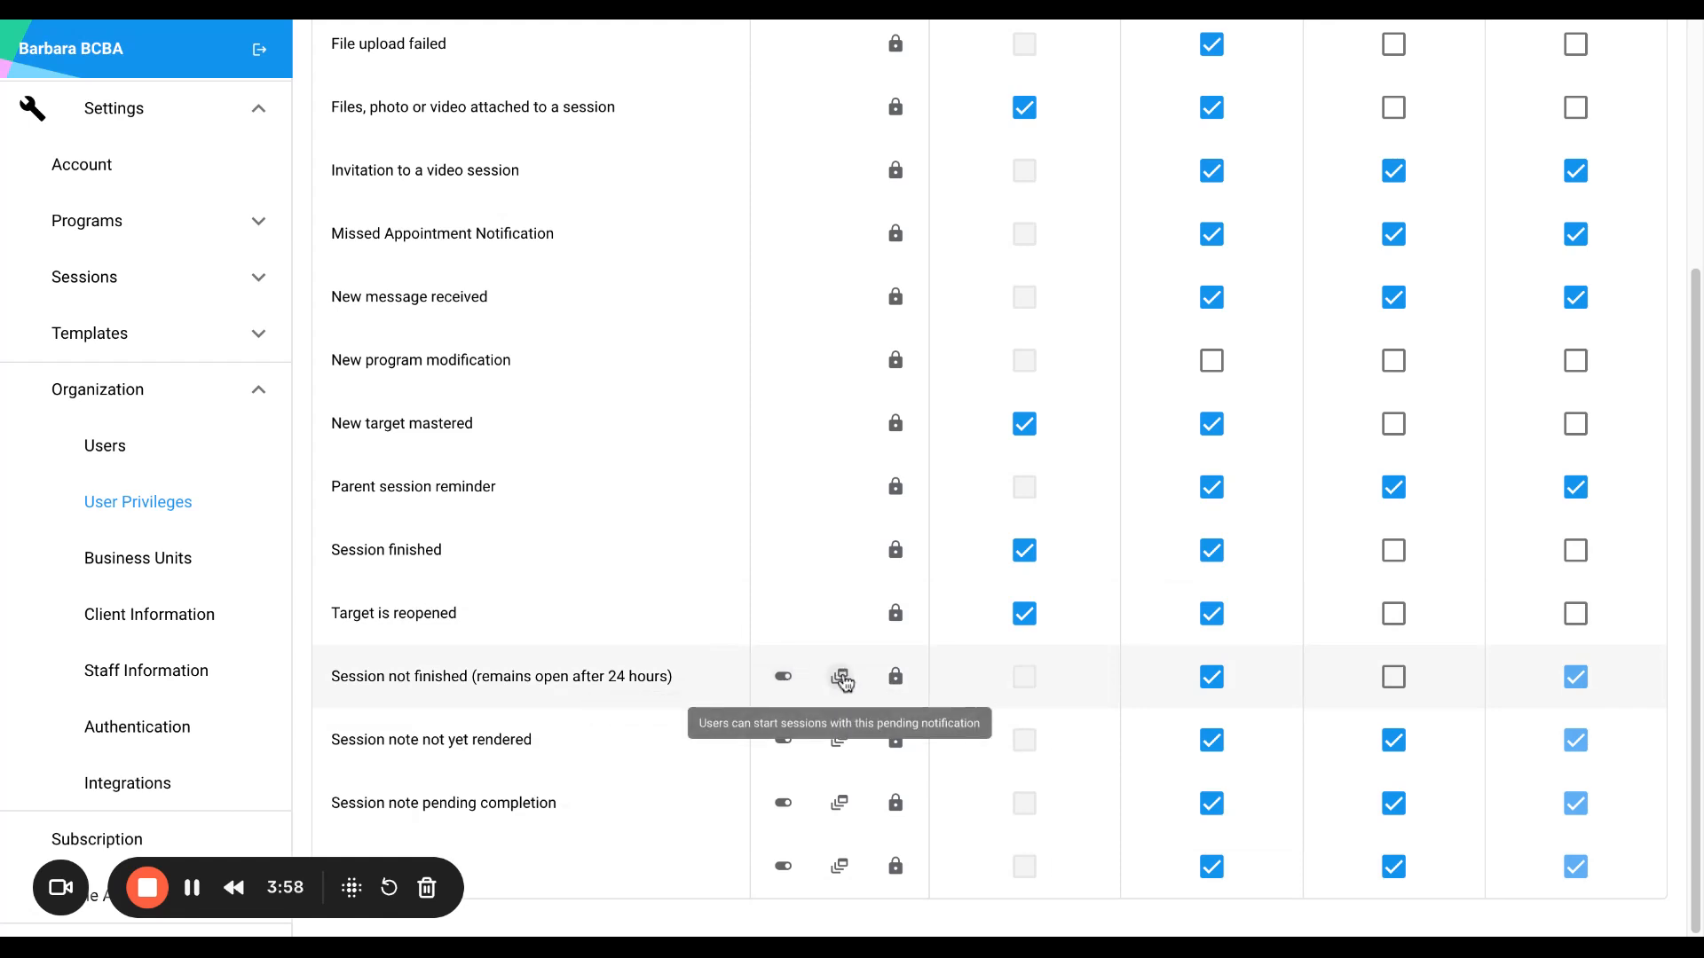
click(841, 680)
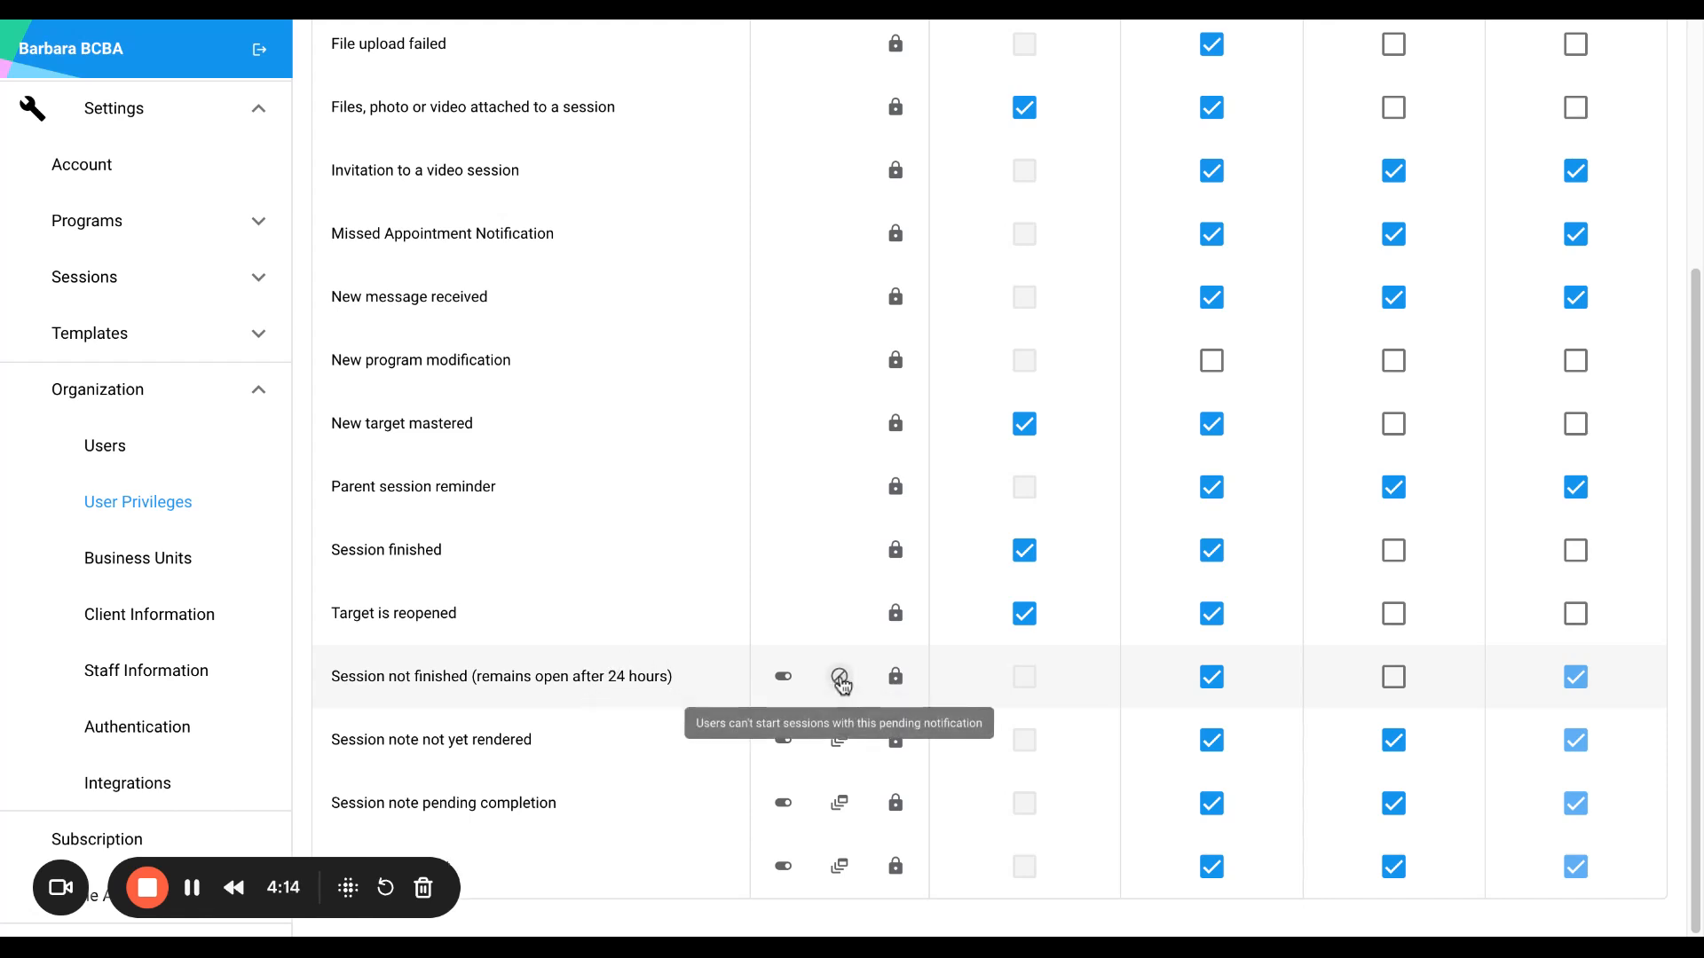
Try disabling required action notifications for Session not finished and Session note not yet rendered, re-enabling each one
click(783, 676)
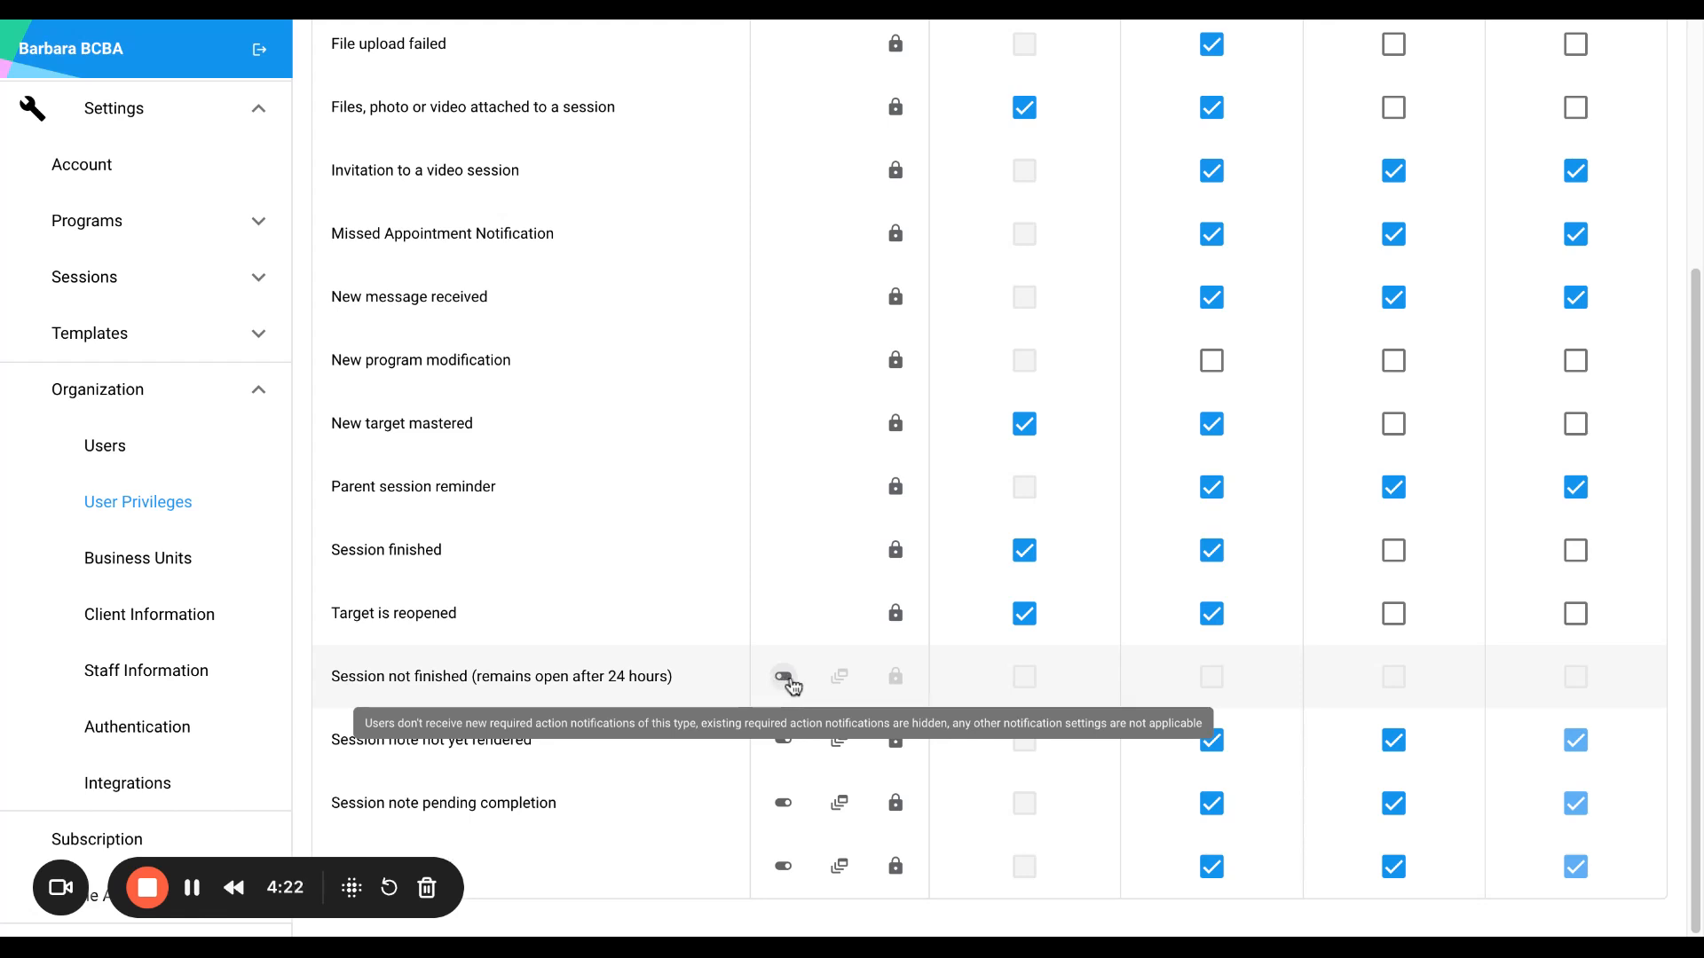
click(782, 679)
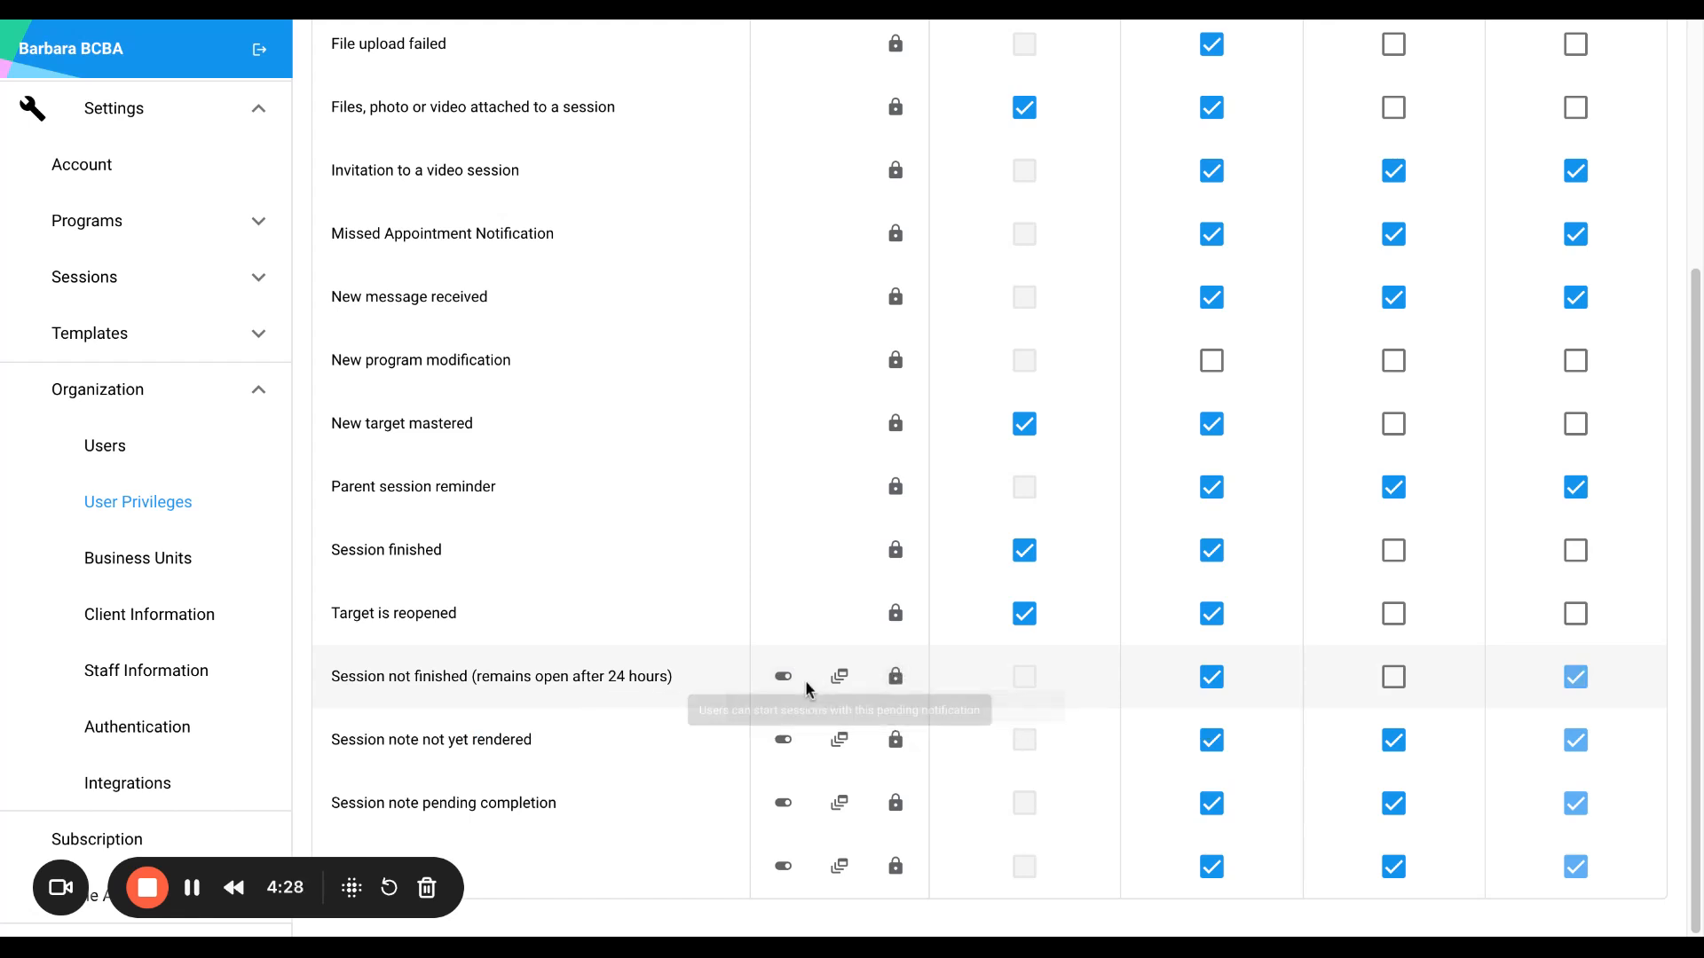
click(785, 744)
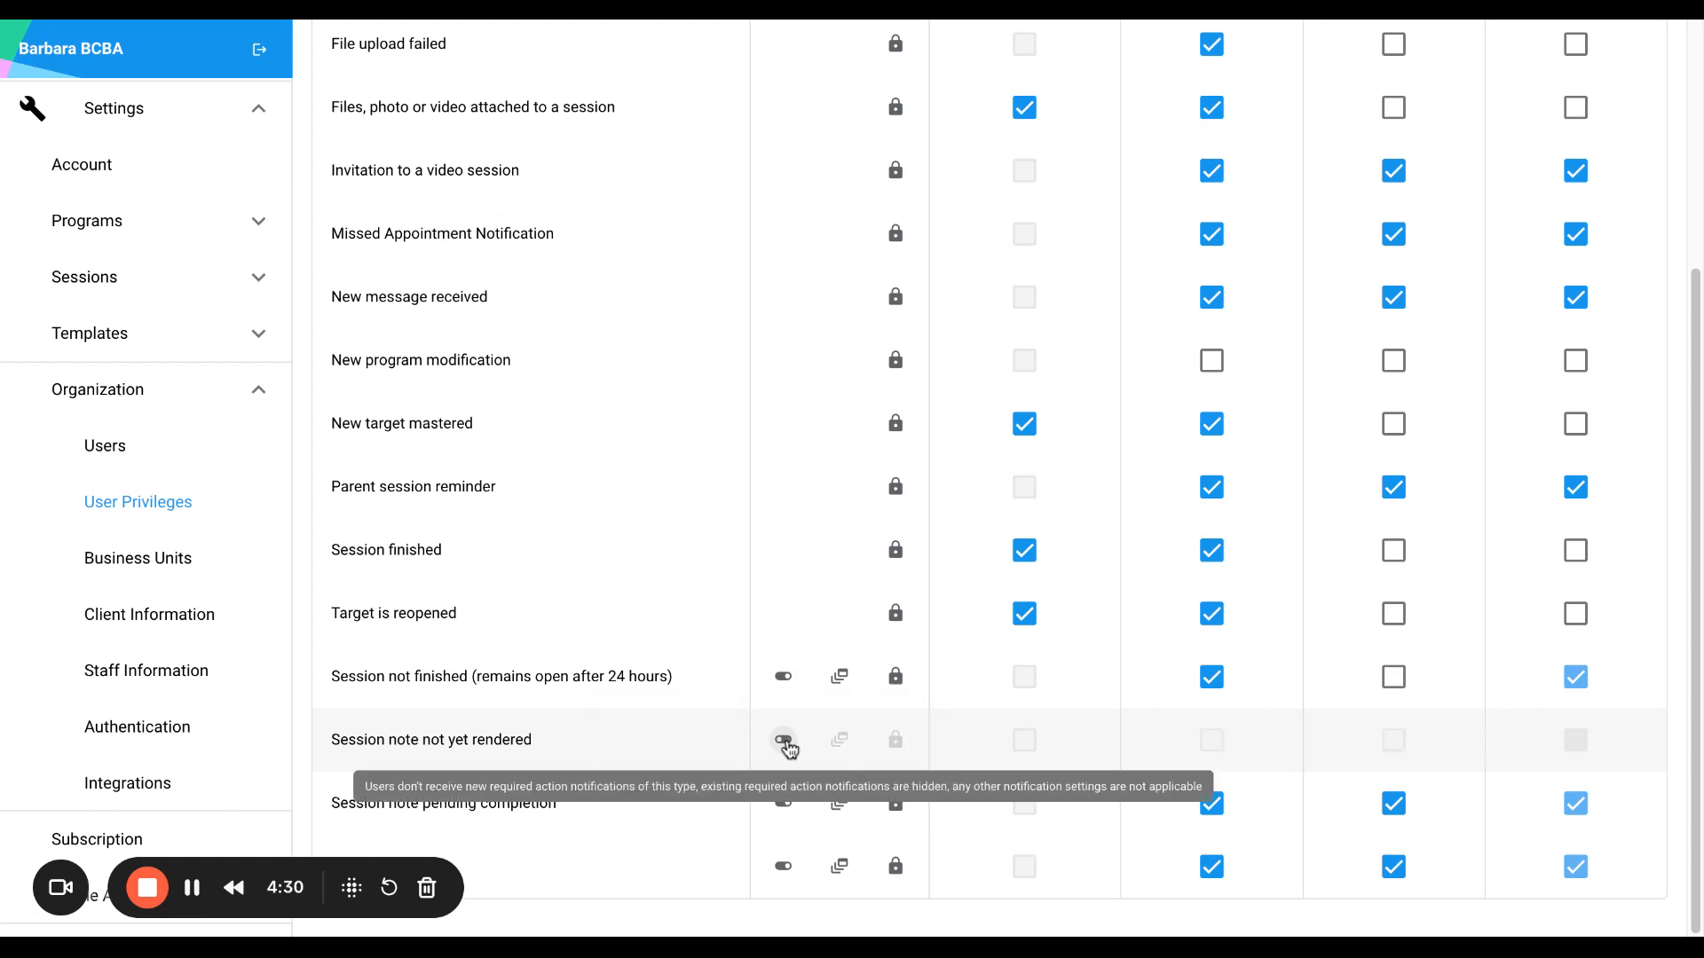
click(784, 742)
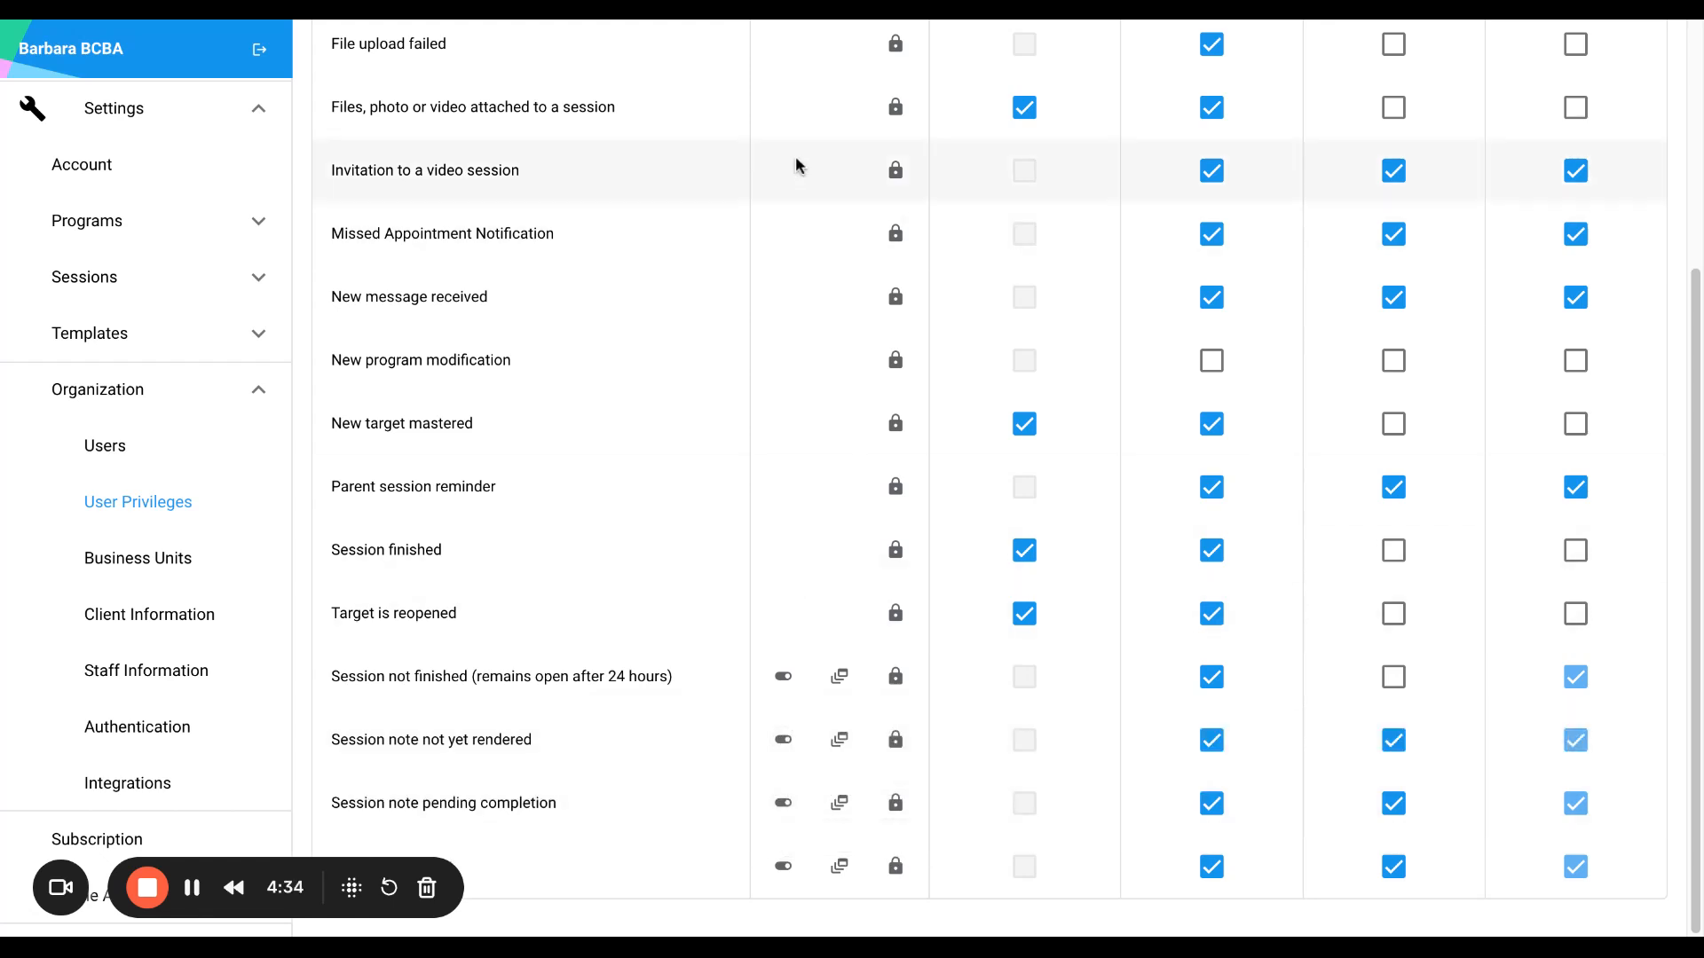
Check Daily Digest availability for File upload failed and review the Behavior Analyst notification list once more
scroll(791, 507, up, 3)
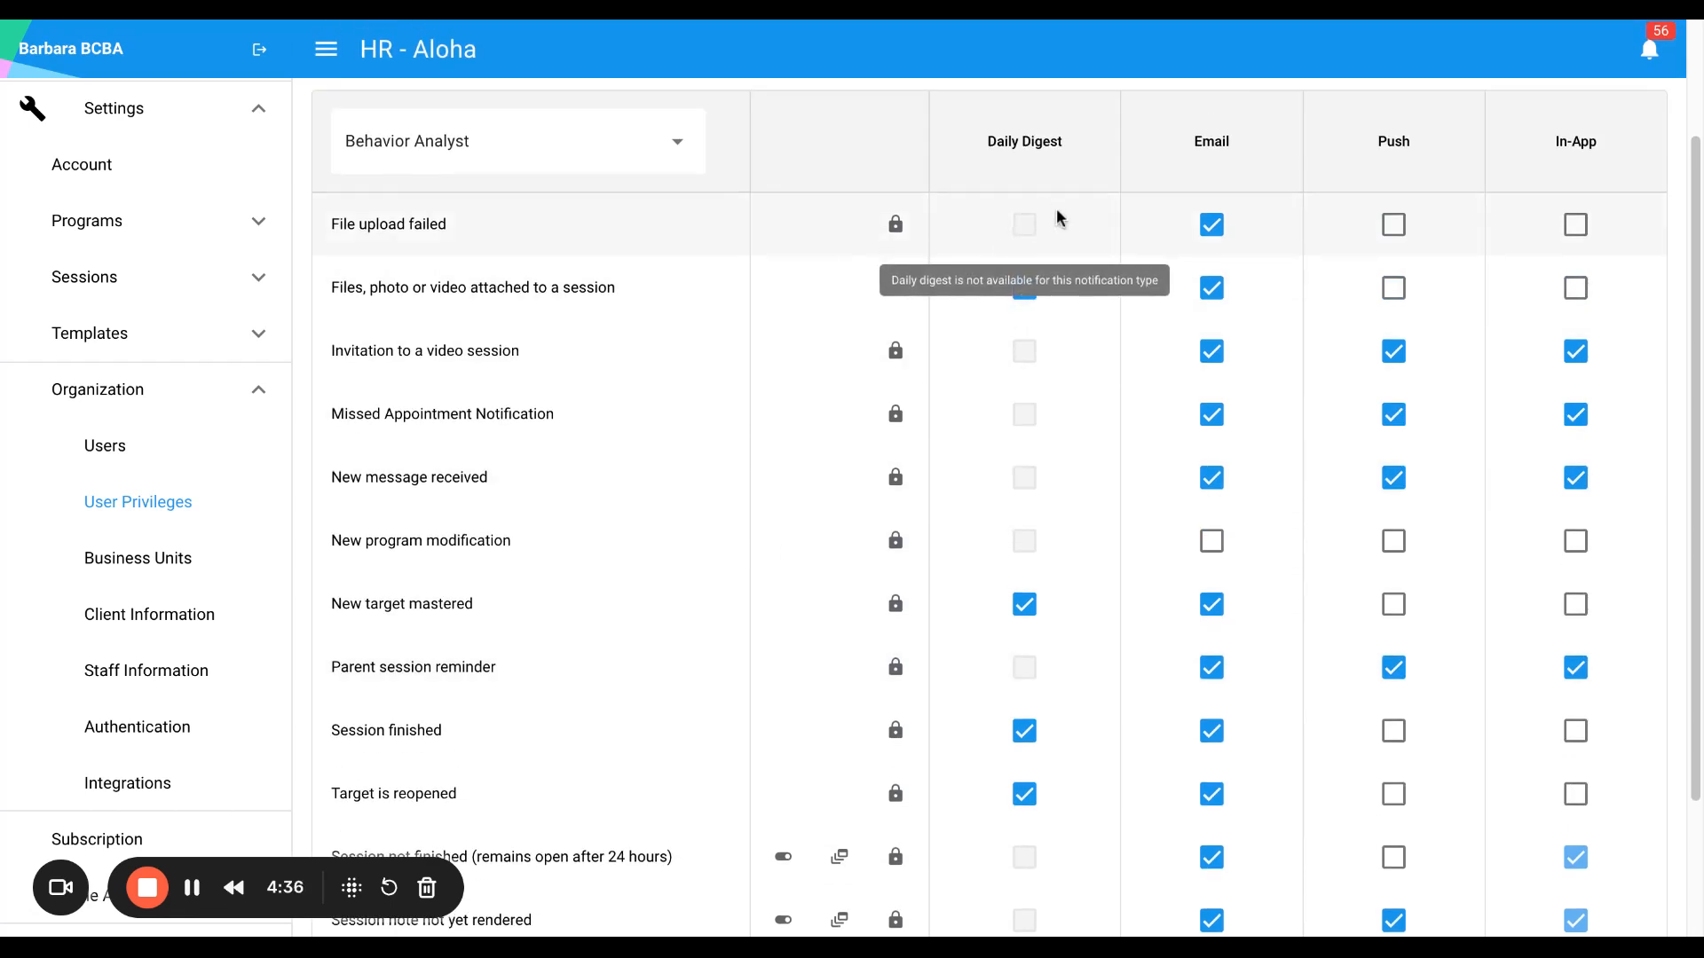
scroll(723, 710, down, 3)
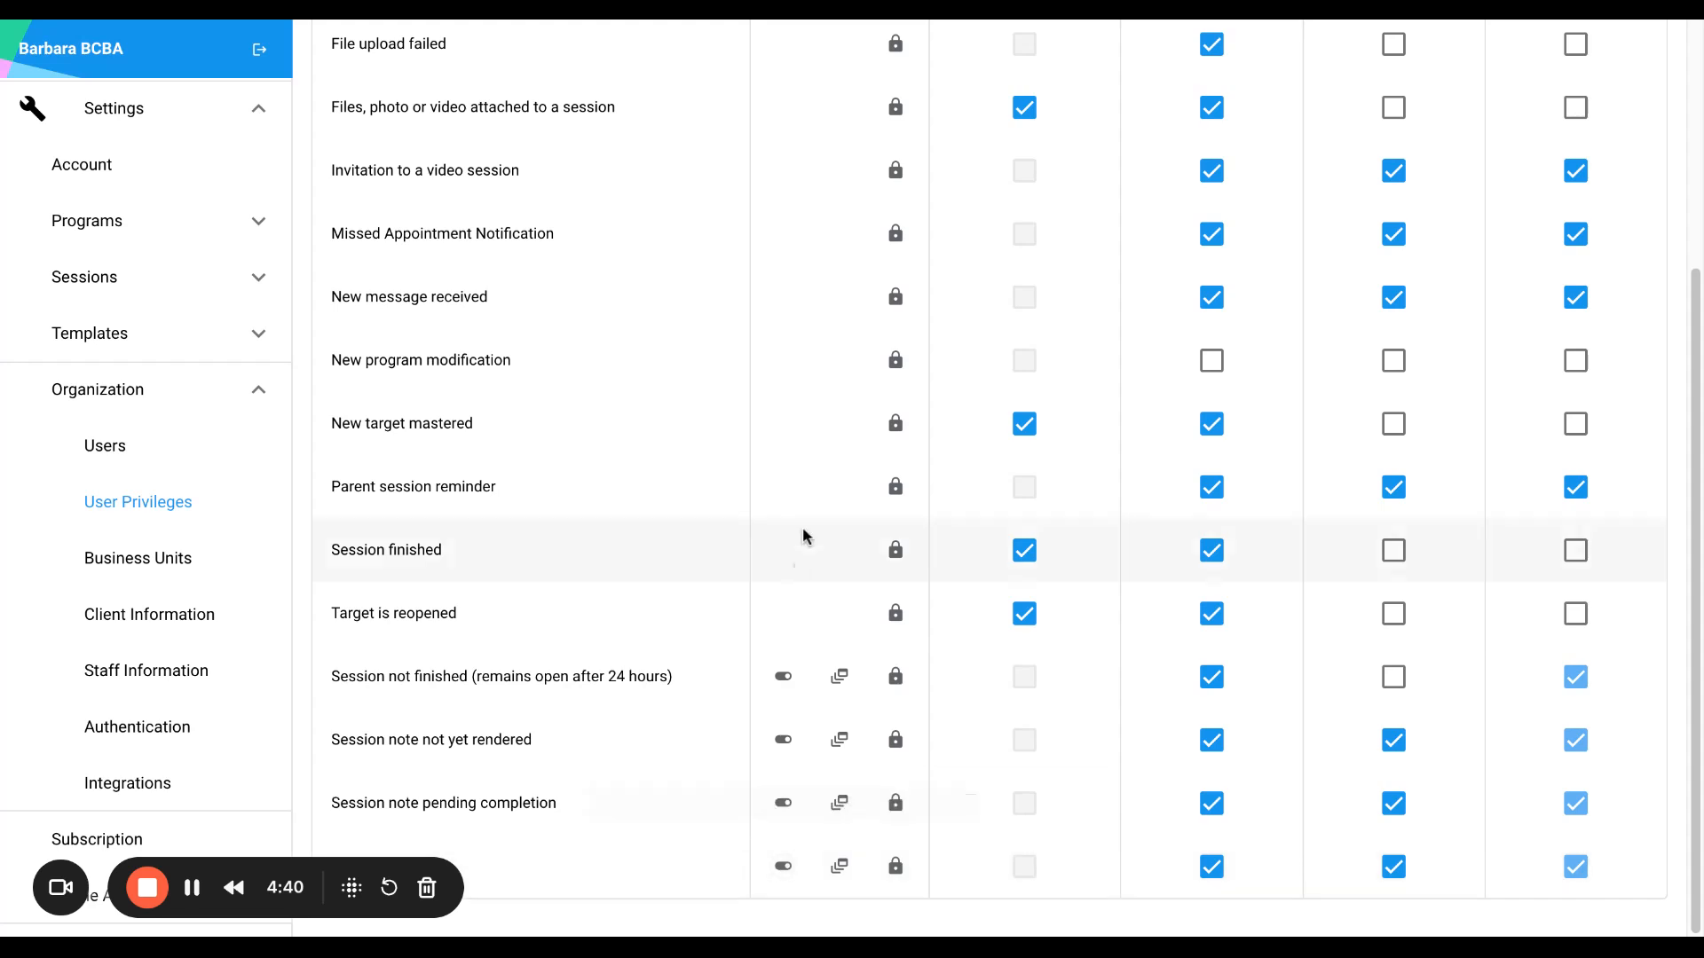
scroll(802, 532, up, 5)
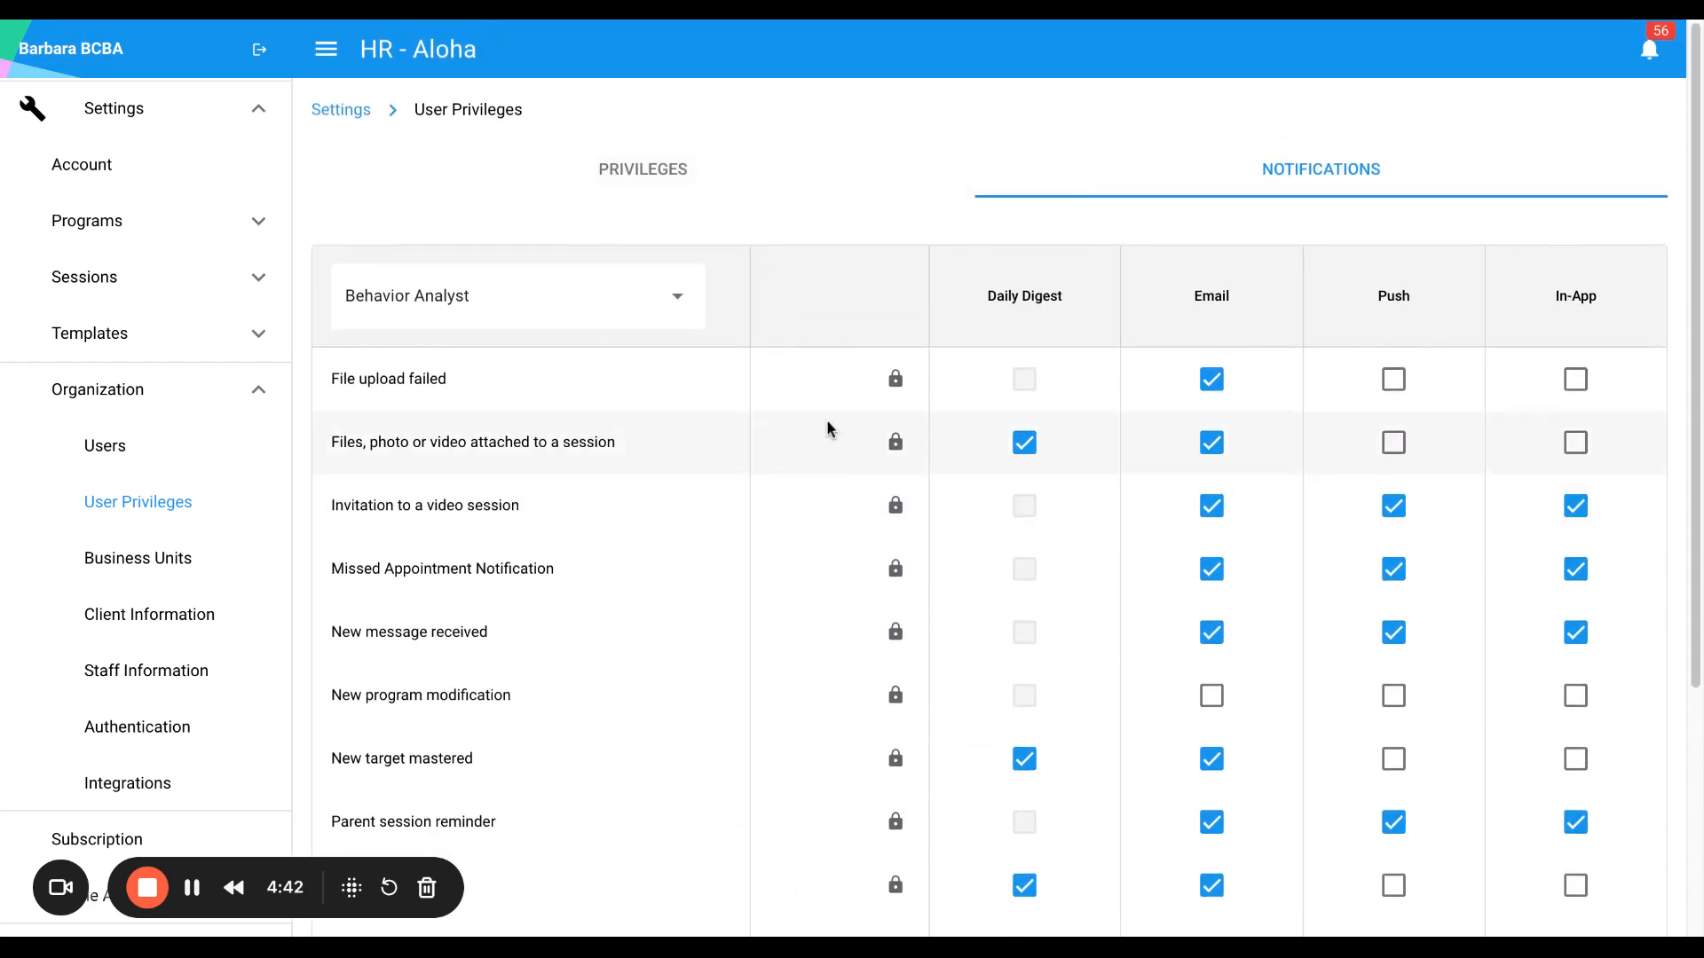